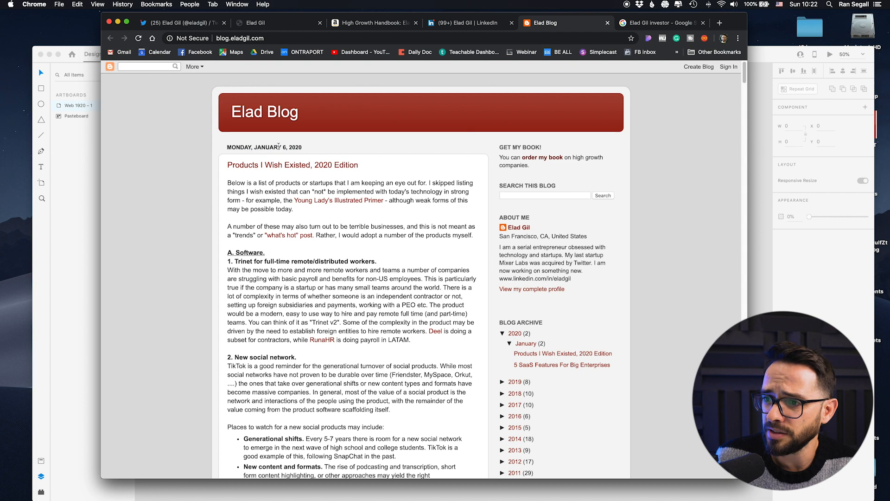
# Step: Review the investor's blog and retro homepage, including the homepage's book-order line
pyautogui.scroll(20, 279, 148)
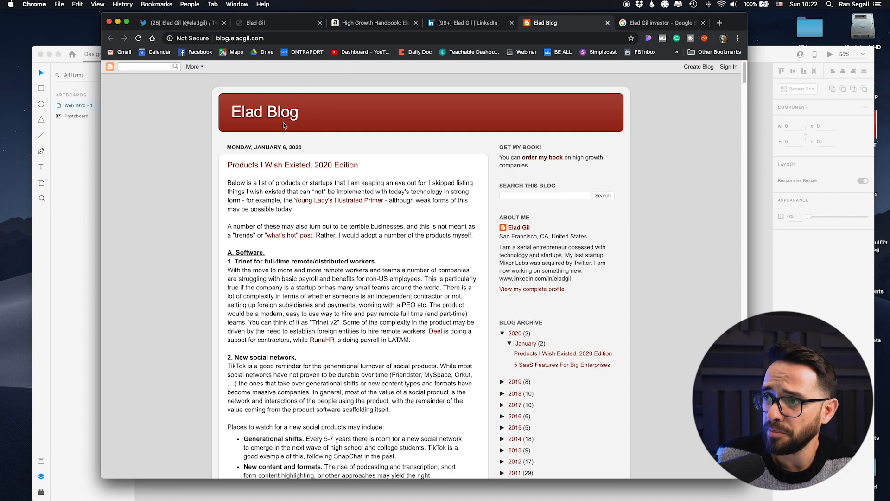
pyautogui.click(487, 27)
pyautogui.click(383, 23)
pyautogui.click(262, 24)
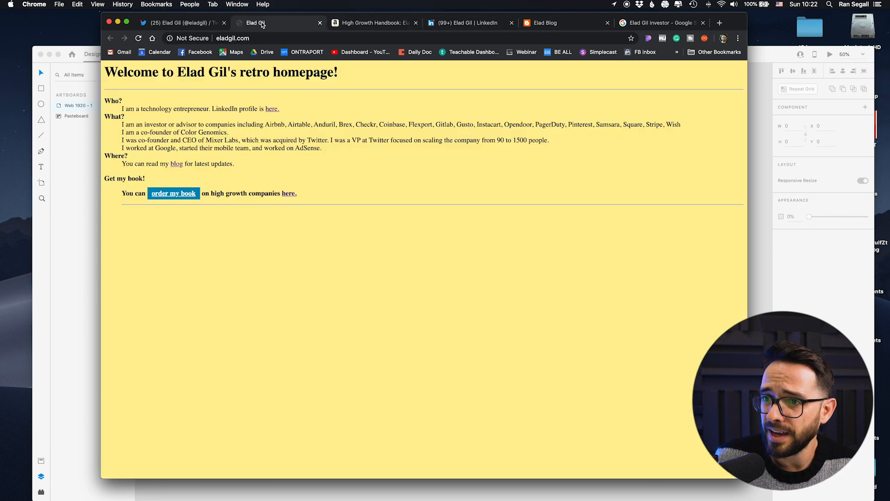
pyautogui.moveTo(127, 192); pyautogui.dragTo(238, 192)
pyautogui.click(216, 196)
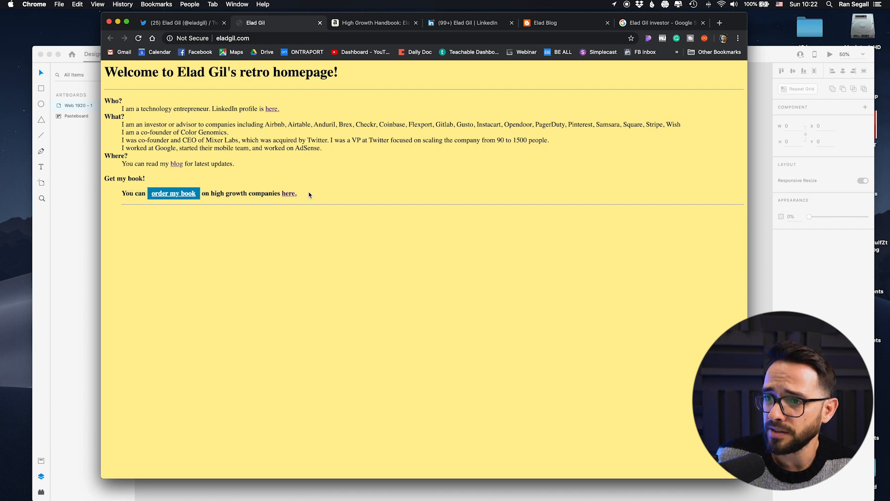
# Step: Examine the High Growth Handbook page on Amazon, including the cover and the From the Publisher endorsements
pyautogui.click(368, 24)
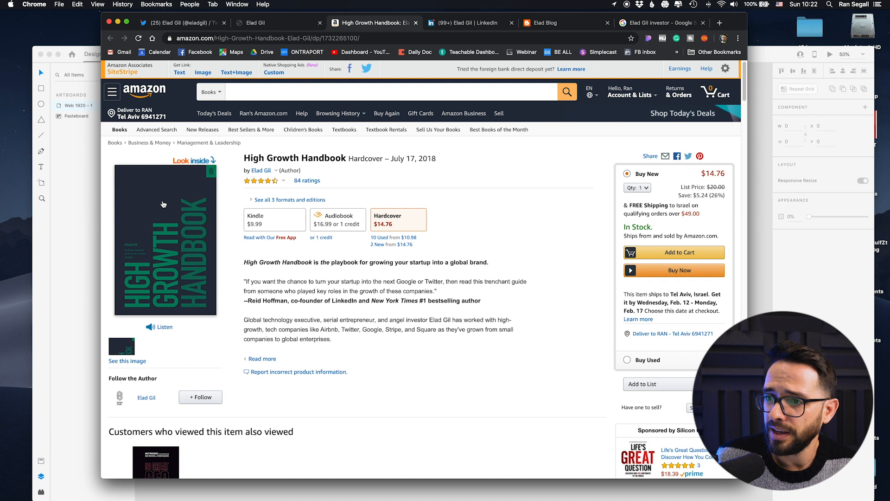
pyautogui.scroll(-2, 452, 257)
pyautogui.scroll(-10, 363, 282)
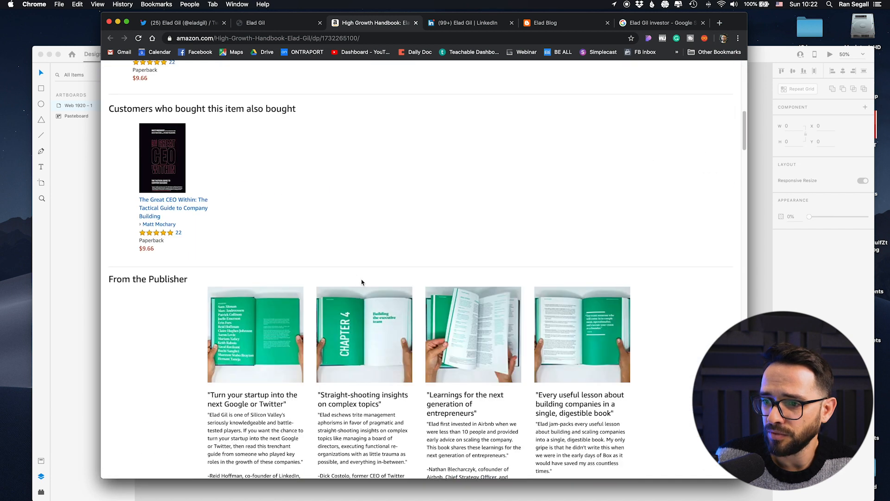
pyautogui.scroll(-5, 317, 280)
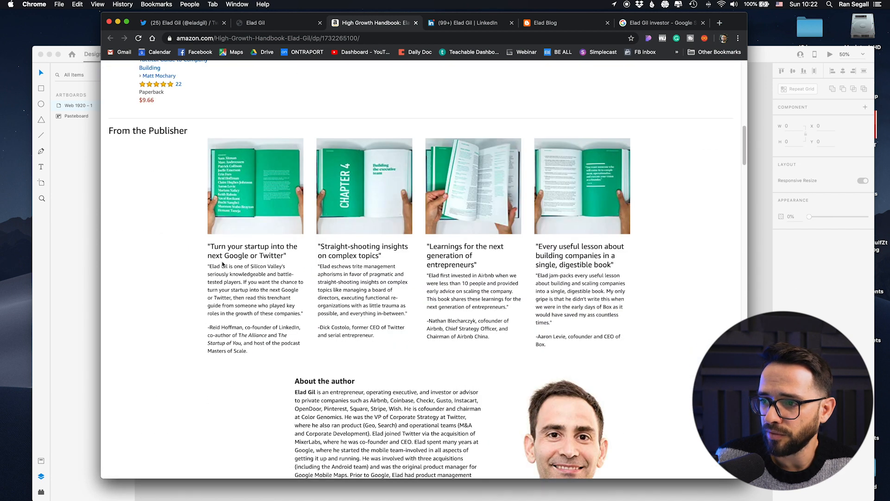
pyautogui.moveTo(254, 329); pyautogui.dragTo(408, 329)
pyautogui.click(366, 330)
pyautogui.click(296, 199)
pyautogui.scroll(15, 553, 234)
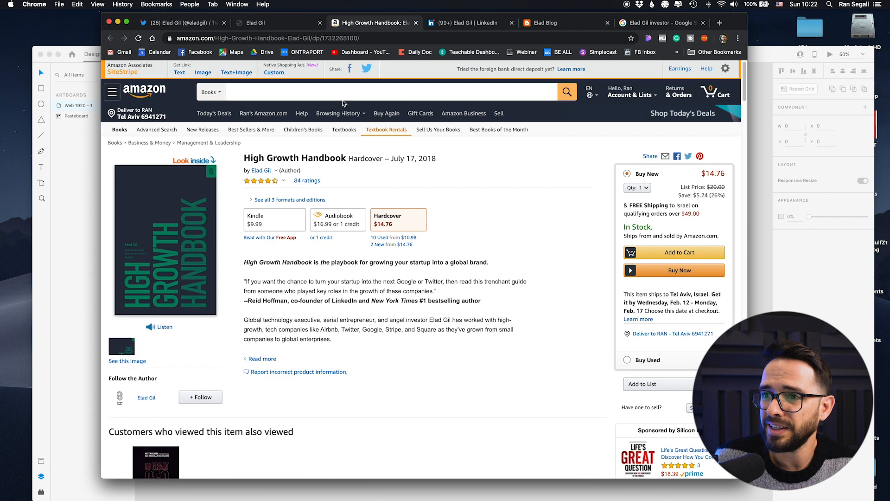
# Step: Look over the investor's Twitter profile and its pinned High Growth Handbook tweet
pyautogui.click(250, 20)
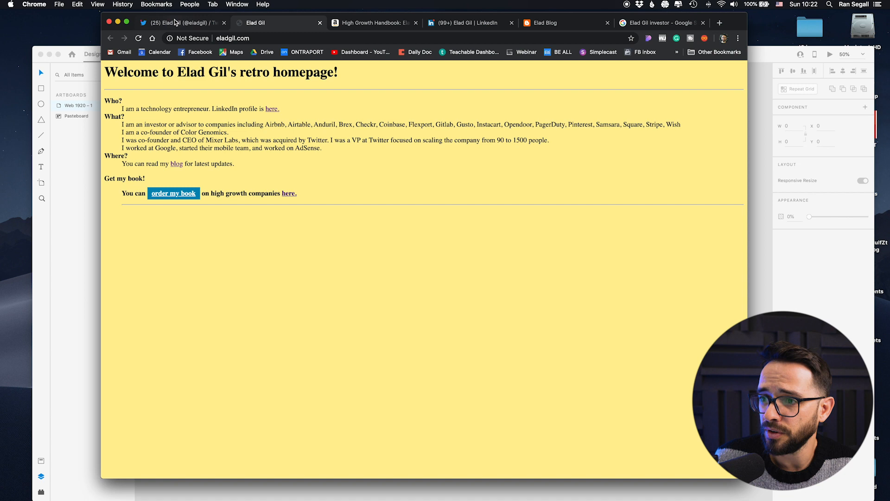
pyautogui.click(179, 23)
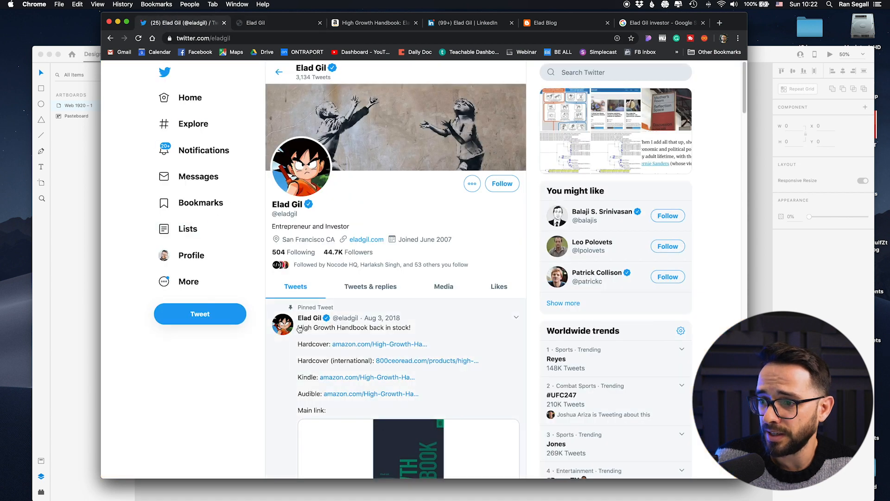
pyautogui.scroll(-3, 313, 319)
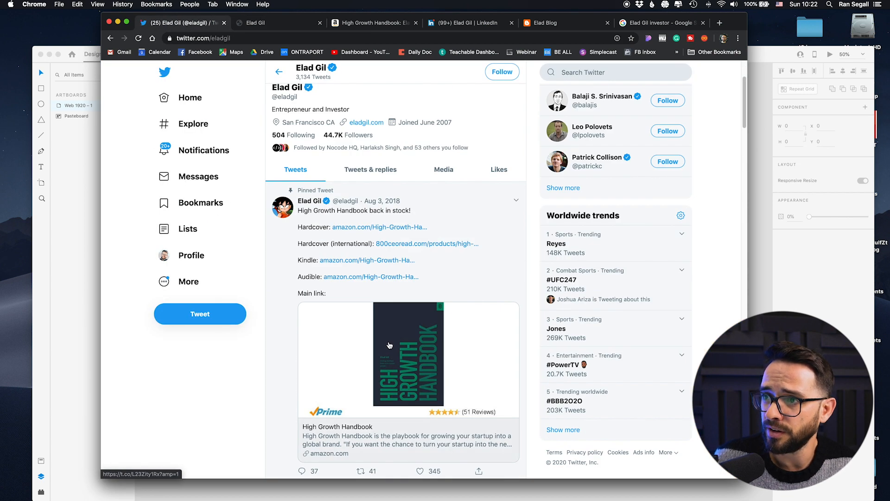
pyautogui.scroll(3, 351, 354)
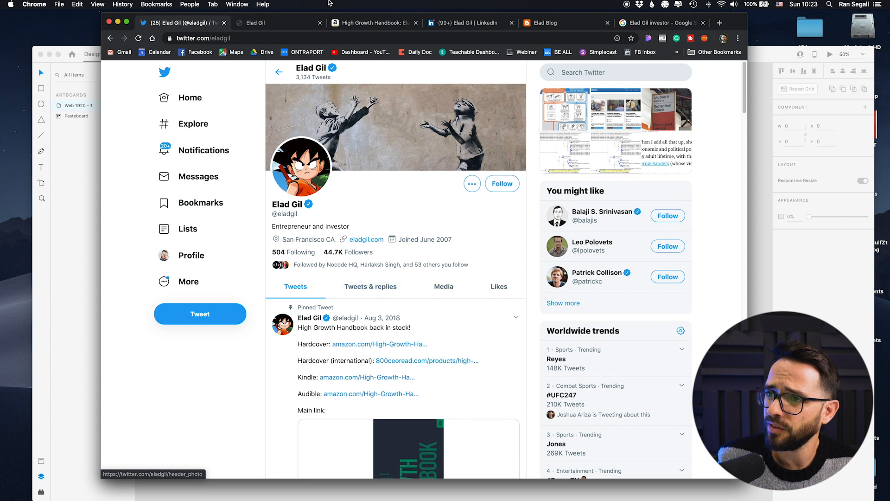
# Step: Read the What? section of the retro homepage, covering the companies advised and the Mixer Labs and Twitter roles
pyautogui.click(279, 22)
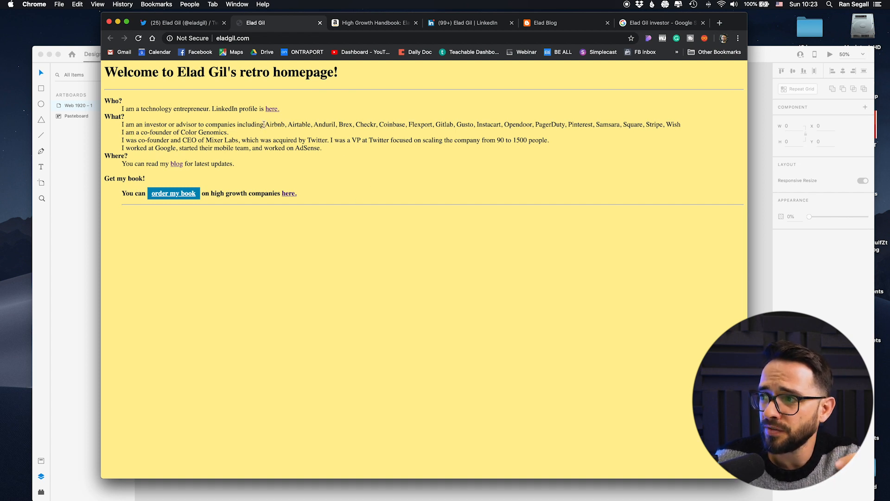
pyautogui.moveTo(280, 122); pyautogui.dragTo(684, 125)
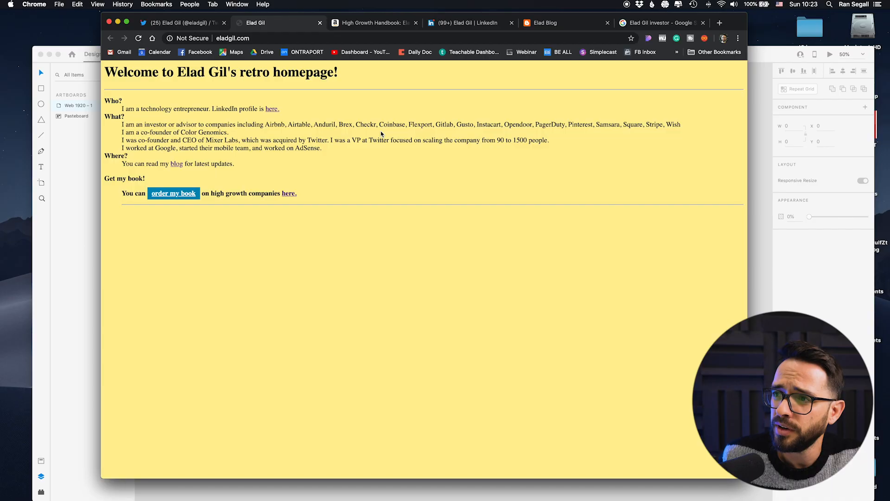
pyautogui.moveTo(138, 125); pyautogui.dragTo(697, 130)
pyautogui.click(507, 122)
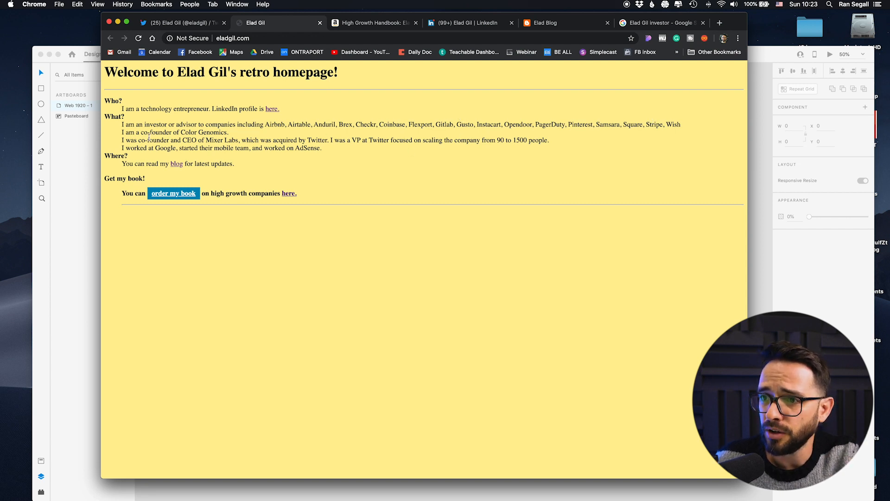
pyautogui.moveTo(183, 140); pyautogui.dragTo(392, 140)
pyautogui.click(206, 141)
pyautogui.click(392, 140)
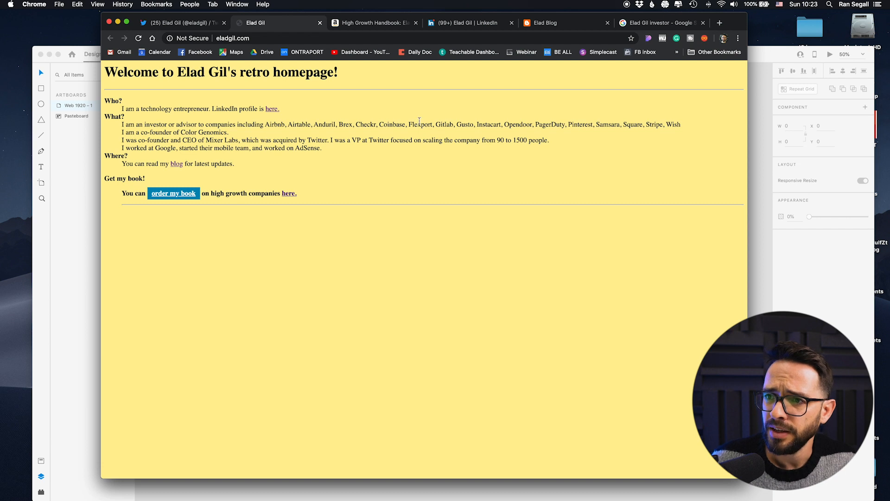
# Step: Read the homepage's Where? line about the blog, and view the blog and the LinkedIn profile
pyautogui.moveTo(122, 165); pyautogui.dragTo(137, 164)
pyautogui.click(247, 160)
pyautogui.moveTo(236, 166); pyautogui.dragTo(136, 163)
pyautogui.click(140, 205)
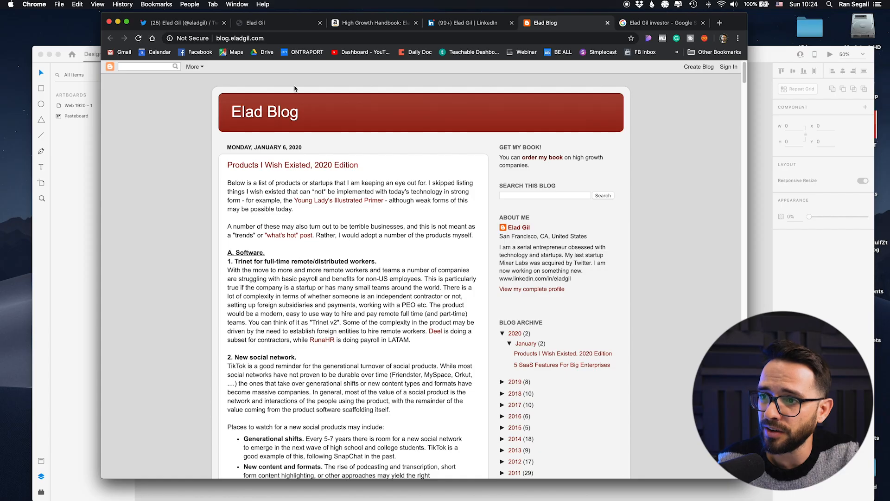
pyautogui.click(447, 23)
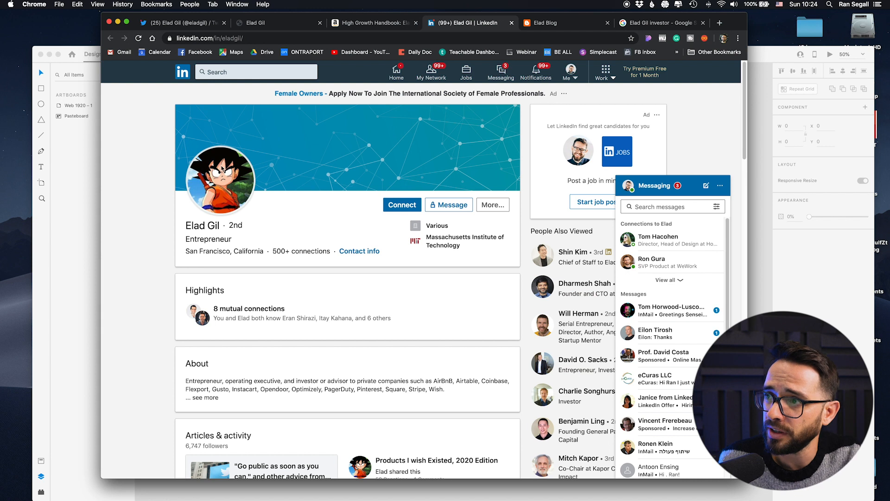
# Step: Open the large TechCrunch portrait from the Google image results in its own tab
pyautogui.click(686, 22)
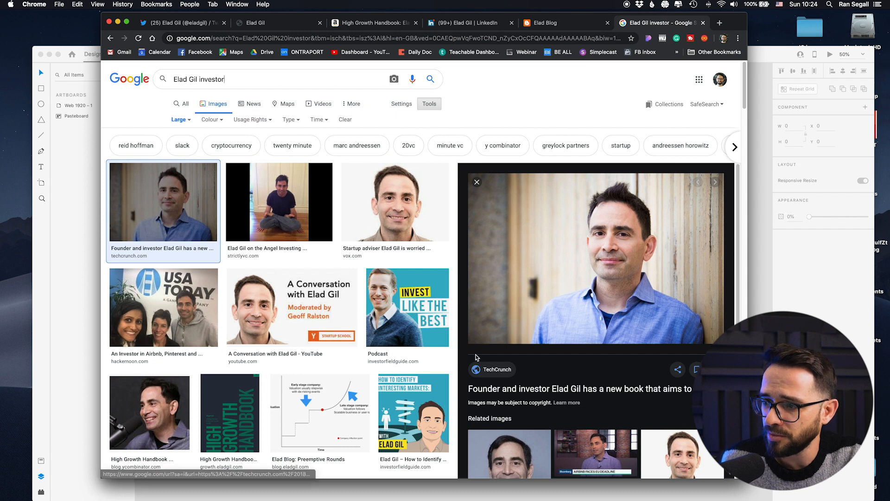
pyautogui.scroll(-1, 541, 324)
pyautogui.moveTo(470, 389); pyautogui.dragTo(540, 393)
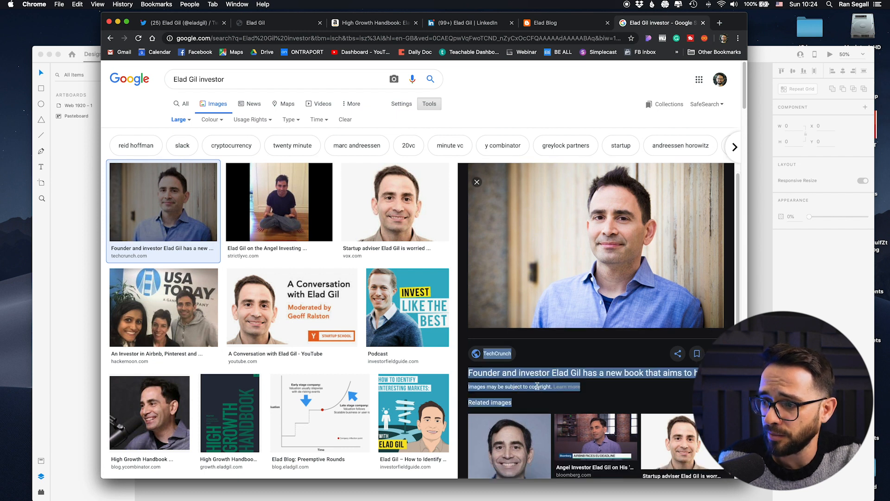
pyautogui.click(537, 386)
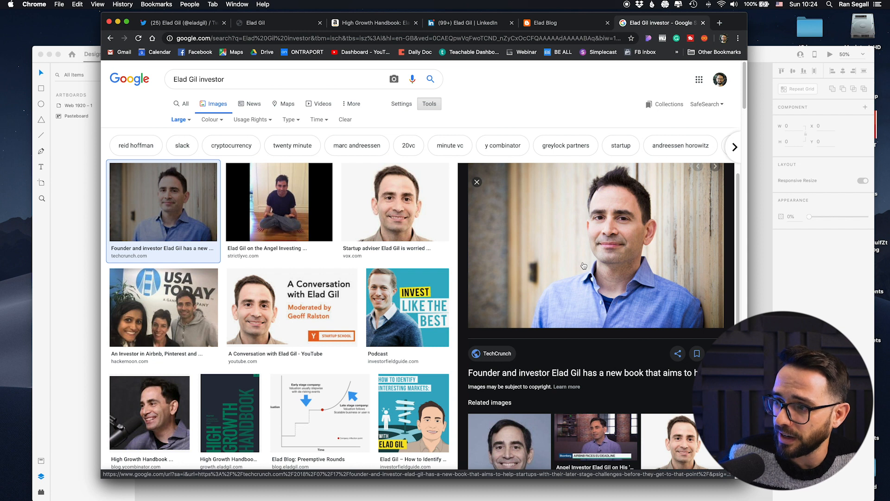
pyautogui.rightClick(577, 232)
pyautogui.click(603, 300)
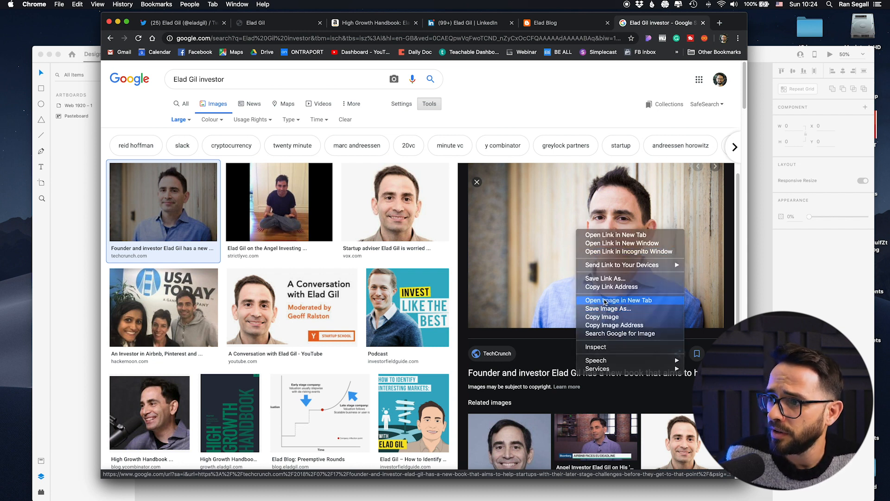
pyautogui.click(668, 23)
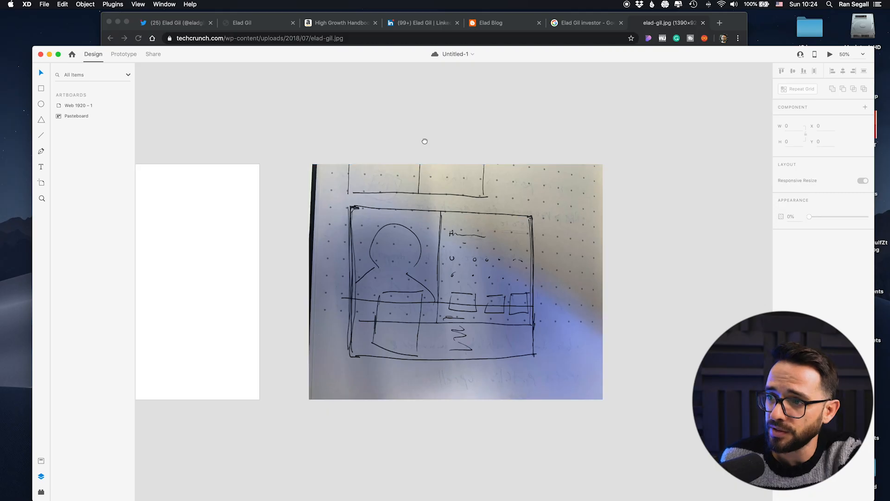
# Step: Switch to Adobe XD and examine the hand-drawn layout sketch at 75% zoom
pyautogui.scroll(-2, 423, 139)
pyautogui.scroll(5, 412, 131)
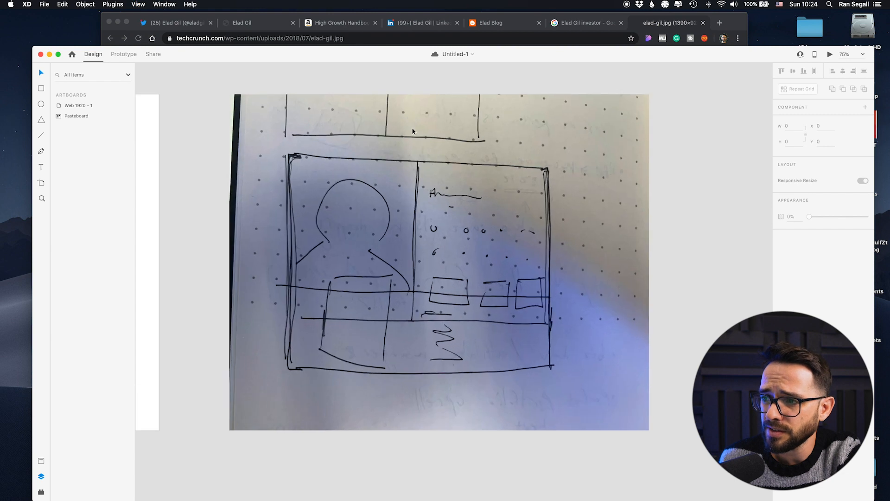
pyautogui.scroll(2, 431, 220)
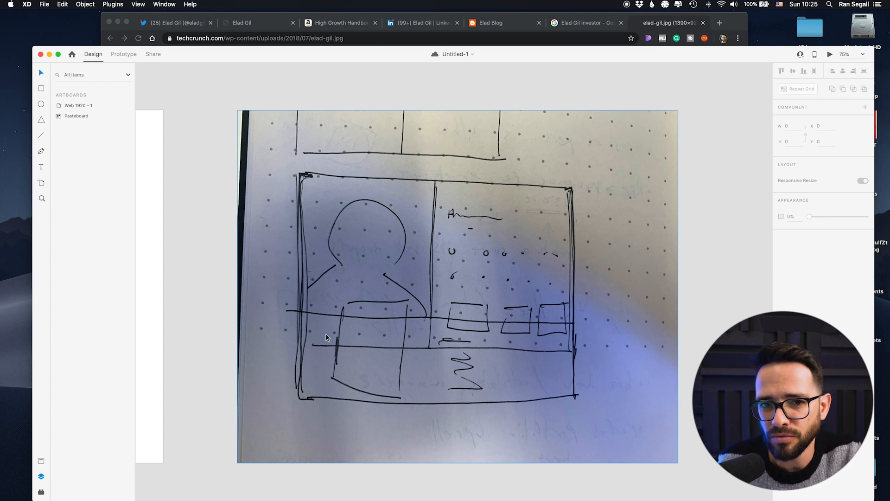
# Step: Return to Chrome and review the LinkedIn profile and the High Growth Handbook page's cover and author section
pyautogui.click(430, 23)
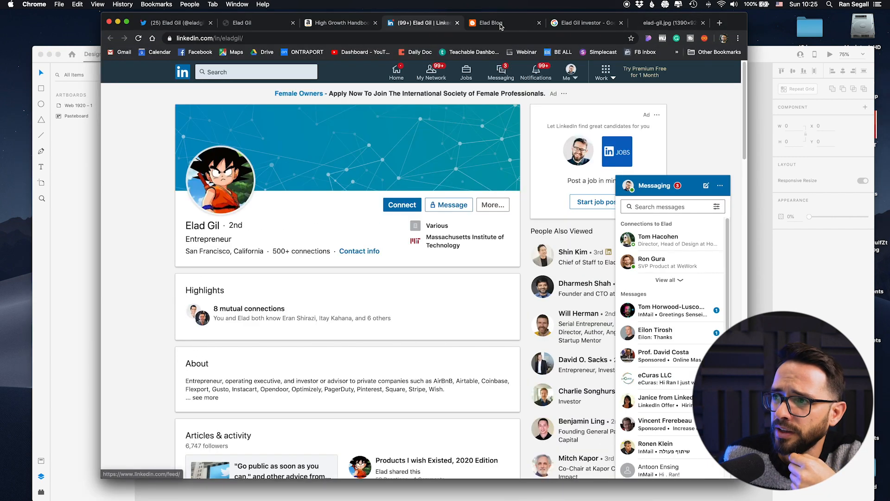
pyautogui.scroll(-5, 300, 280)
pyautogui.scroll(8, 267, 299)
pyautogui.scroll(-15, 264, 295)
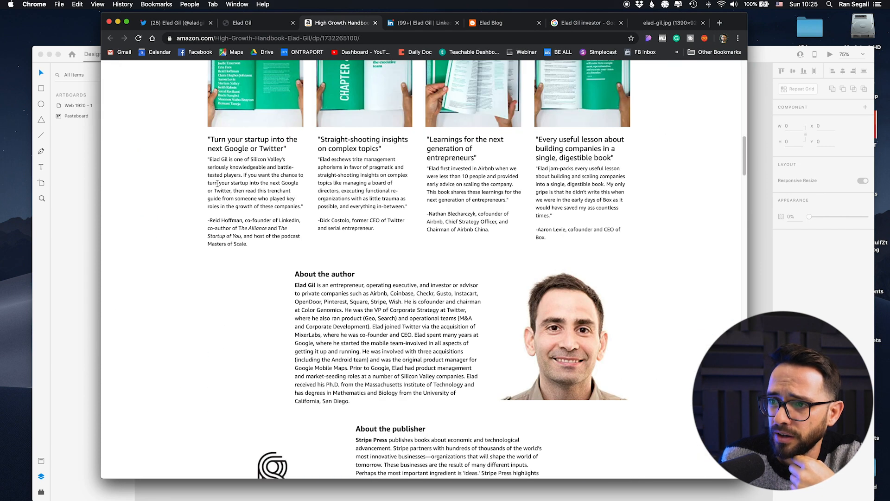
pyautogui.scroll(10, 207, 194)
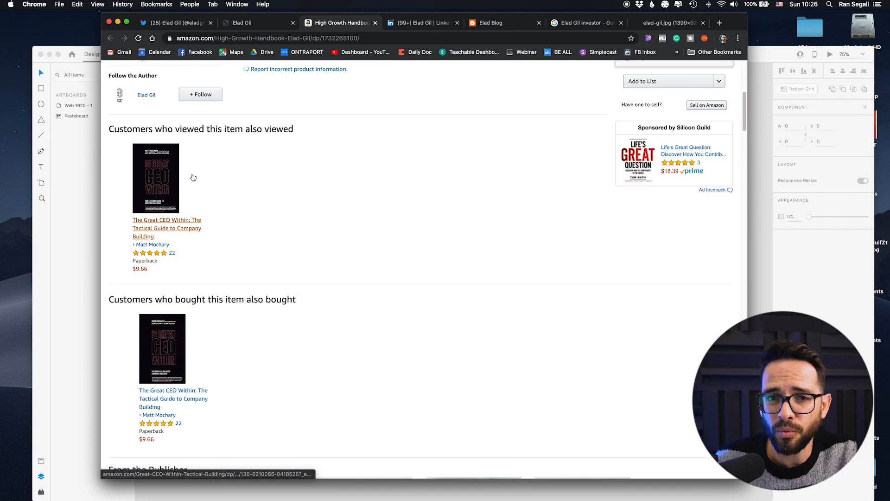
pyautogui.scroll(7, 193, 178)
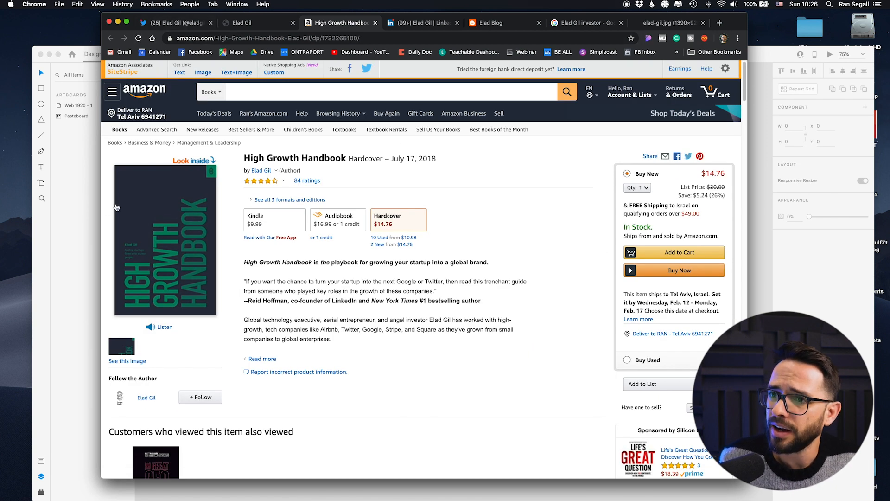
# Step: Switch back to Adobe XD and reposition its window so the artboard and the sketch are visible together at 33% zoom
pyautogui.click(86, 207)
pyautogui.press('super+minus')
pyautogui.press('super+minus')
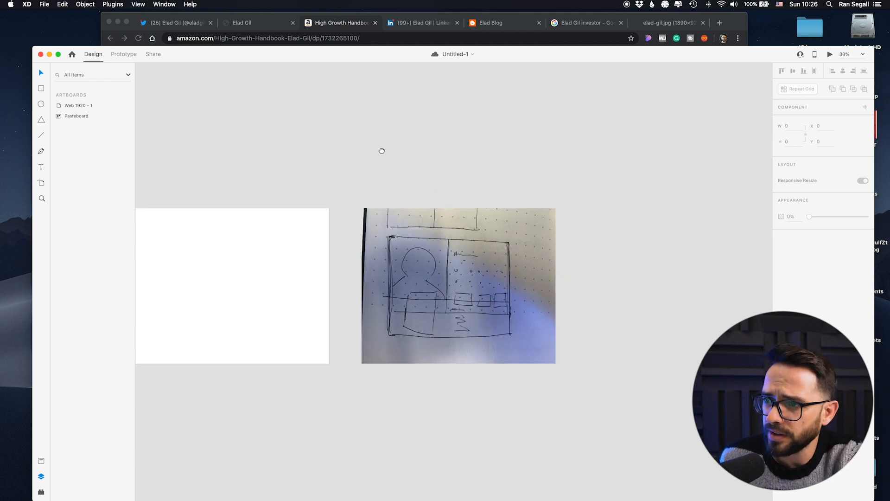
pyautogui.hscroll(-5, 523, 166)
pyautogui.scroll(1, 524, 166)
pyautogui.moveTo(199, 59); pyautogui.dragTo(176, 22)
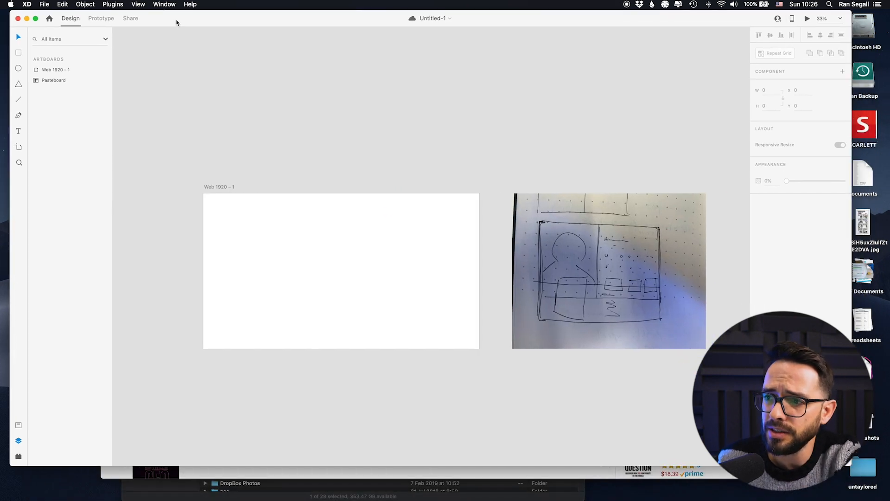
# Step: Draw a 960 × 909 rectangle from the upper-left corner of the Web 1920 – 1 artboard, covering half its width
pyautogui.press('super+plus')
pyautogui.moveTo(318, 138); pyautogui.dragTo(404, 110)
pyautogui.hscroll(2, 393, 150)
pyautogui.scroll(-1, 393, 149)
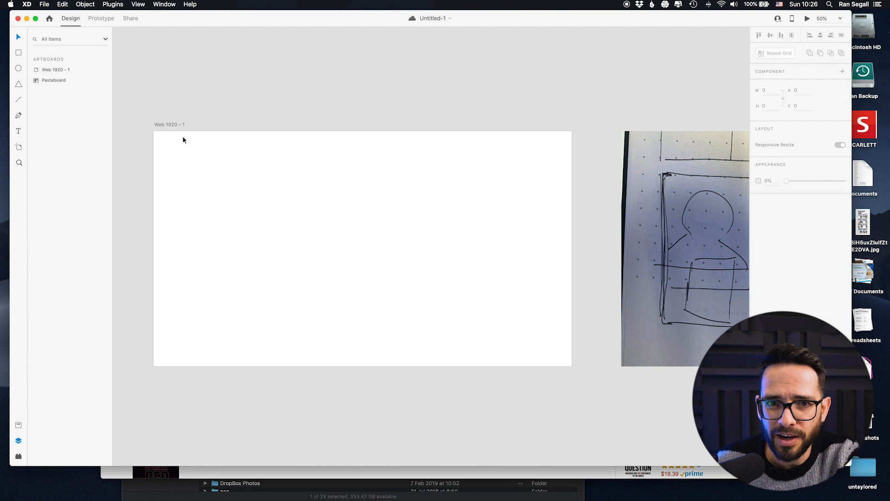
pyautogui.moveTo(532, 104)
pyautogui.mouseDown()
pyautogui.moveTo(459, 101)
pyautogui.moveTo(520, 105)
pyautogui.mouseUp()
pyautogui.click(19, 53)
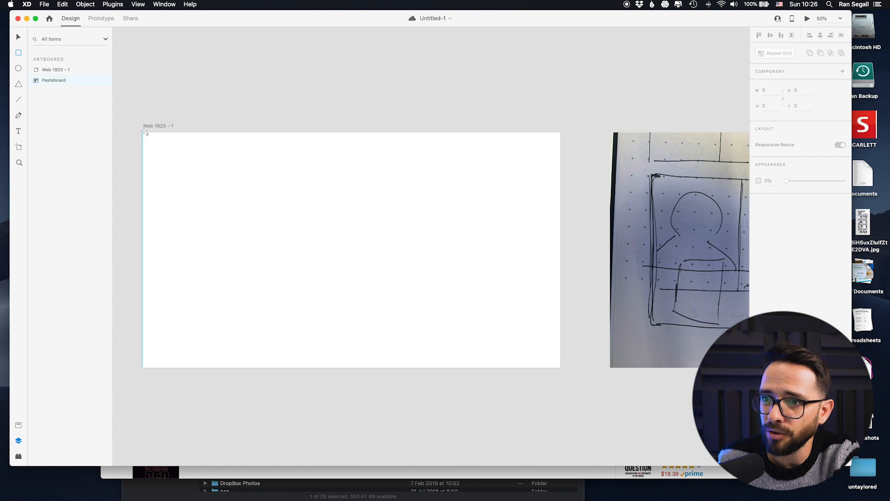
pyautogui.moveTo(142, 133); pyautogui.dragTo(351, 302)
pyautogui.moveTo(351, 218)
pyautogui.mouseDown()
pyautogui.moveTo(526, 224)
pyautogui.moveTo(352, 229)
pyautogui.mouseUp()
pyautogui.moveTo(251, 306); pyautogui.dragTo(228, 330)
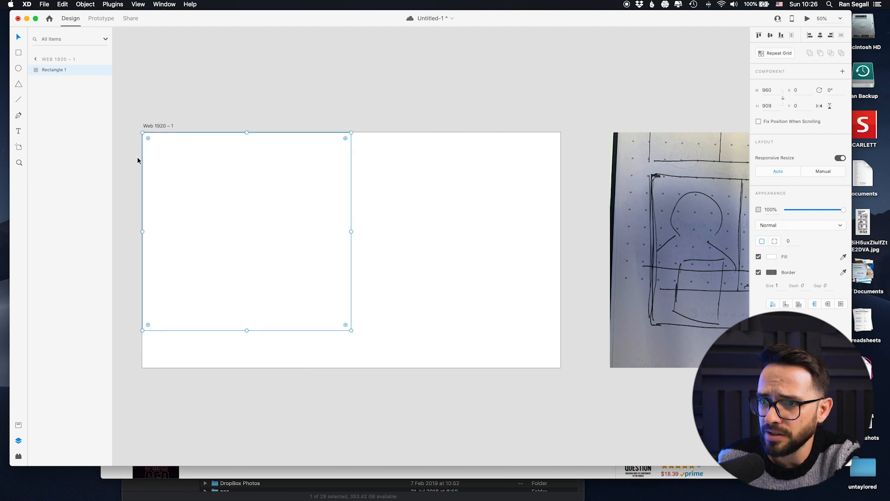
# Step: Extend the Web 1920 – 1 artboard slightly downward by its lower edge, then deselect everything
pyautogui.click(158, 125)
pyautogui.moveTo(354, 369); pyautogui.dragTo(350, 376)
pyautogui.click(281, 282)
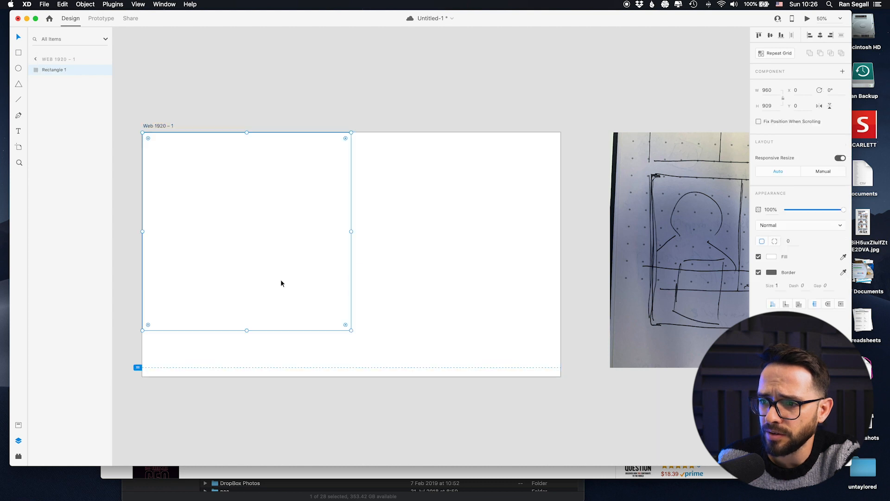
pyautogui.click(268, 413)
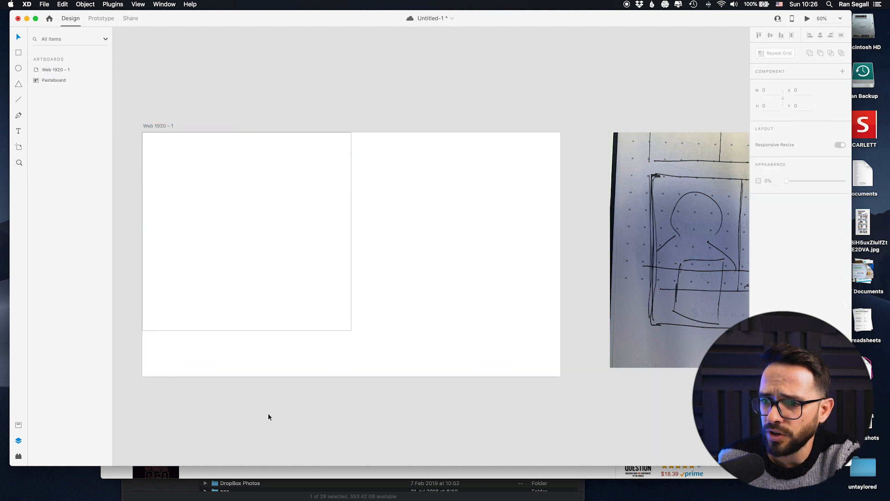
# Step: Fill the 960-wide rectangle with the portrait photo from the elad-gil.jpg page in Chrome and remove its border
pyautogui.press('super+Tab')
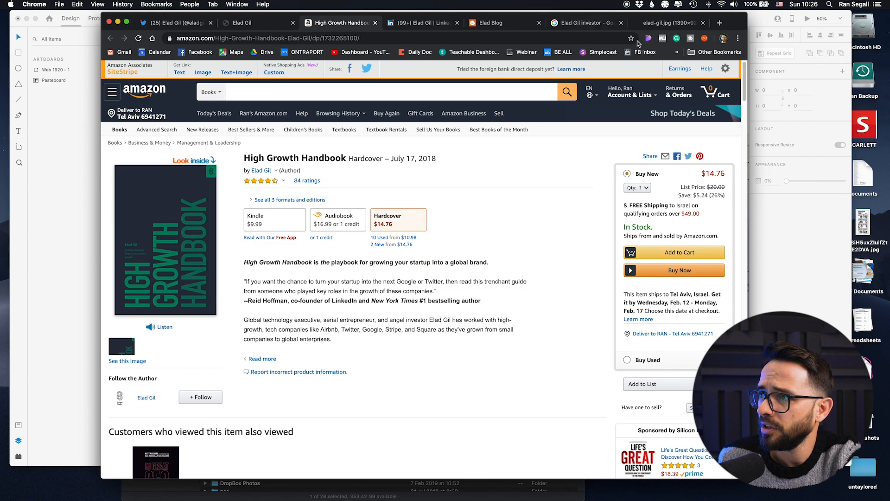
pyautogui.click(653, 23)
pyautogui.rightClick(453, 198)
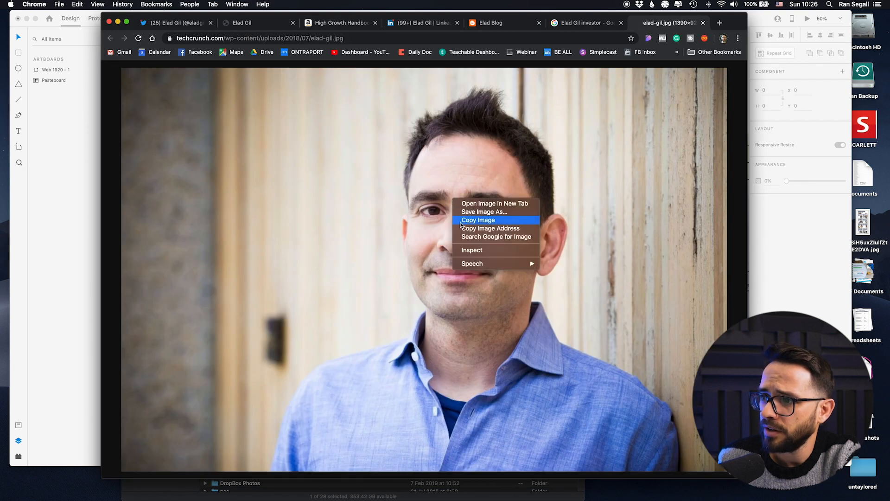
pyautogui.click(462, 220)
pyautogui.moveTo(419, 195); pyautogui.dragTo(213, 240)
pyautogui.press('super+Tab')
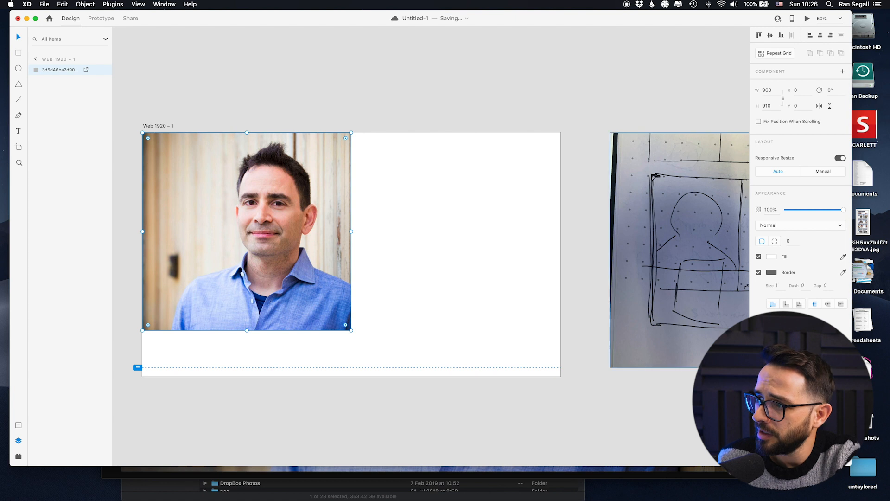
pyautogui.click(759, 272)
pyautogui.click(323, 77)
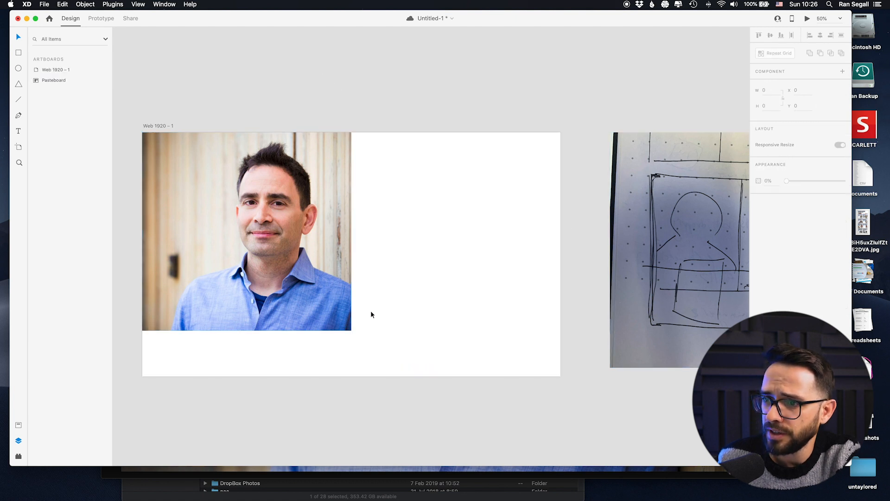
pyautogui.press('space')
pyautogui.moveTo(328, 106); pyautogui.dragTo(228, 110)
pyautogui.moveTo(494, 103); pyautogui.dragTo(371, 101)
pyautogui.moveTo(206, 115); pyautogui.dragTo(416, 94)
# Step: Switch to Chrome and review the retro homepage's welcome heading and the lines describing the investor's background
pyautogui.press('super+Tab')
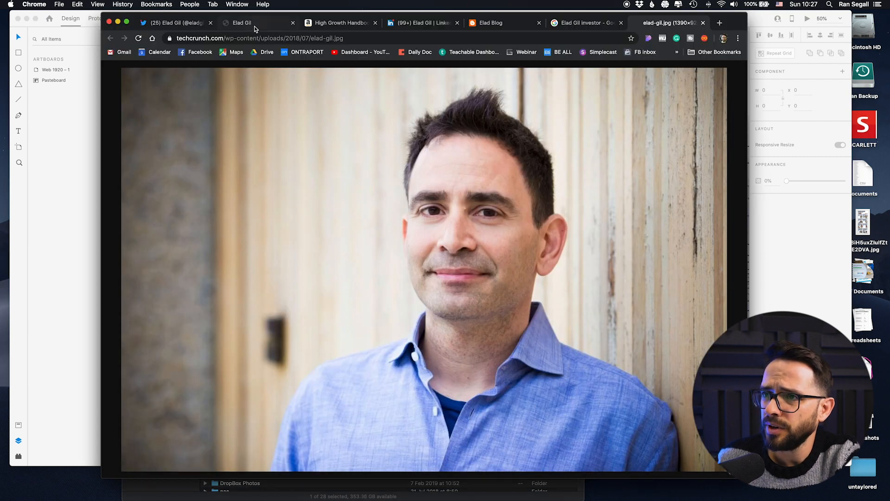
pyautogui.click(254, 28)
pyautogui.moveTo(125, 69); pyautogui.dragTo(230, 142)
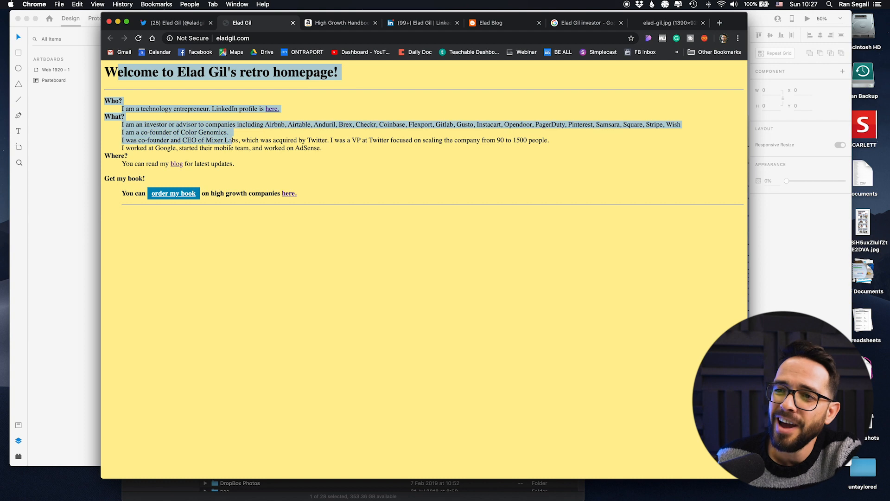
pyautogui.moveTo(115, 75); pyautogui.dragTo(312, 73)
pyautogui.click(246, 97)
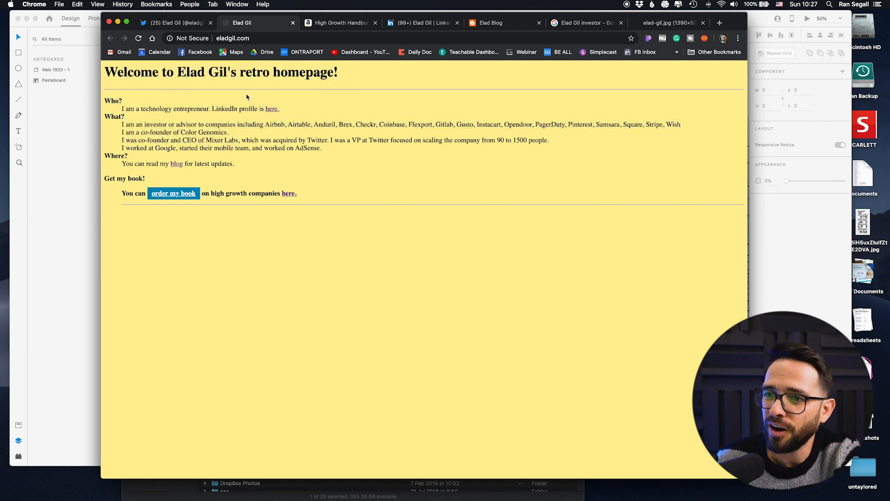
pyautogui.moveTo(132, 70); pyautogui.dragTo(327, 72)
pyautogui.click(192, 107)
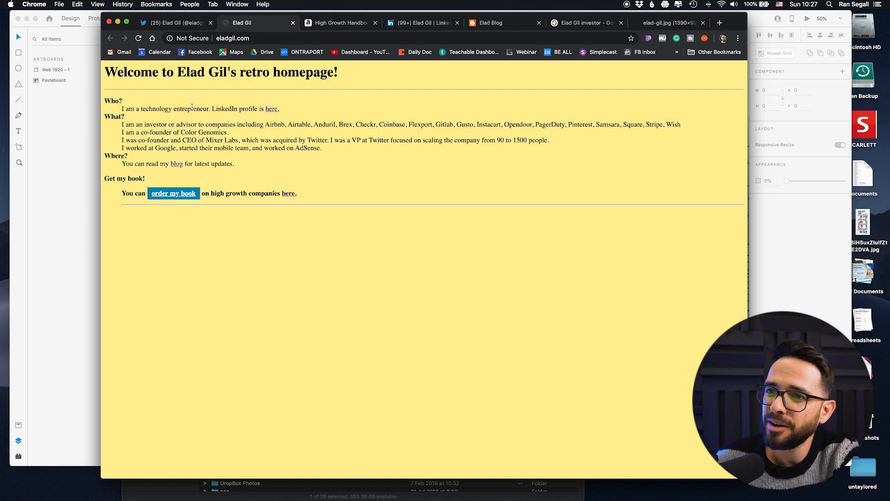
pyautogui.moveTo(137, 148); pyautogui.dragTo(273, 149)
pyautogui.click(198, 152)
pyautogui.moveTo(126, 148); pyautogui.dragTo(214, 144)
pyautogui.click(214, 145)
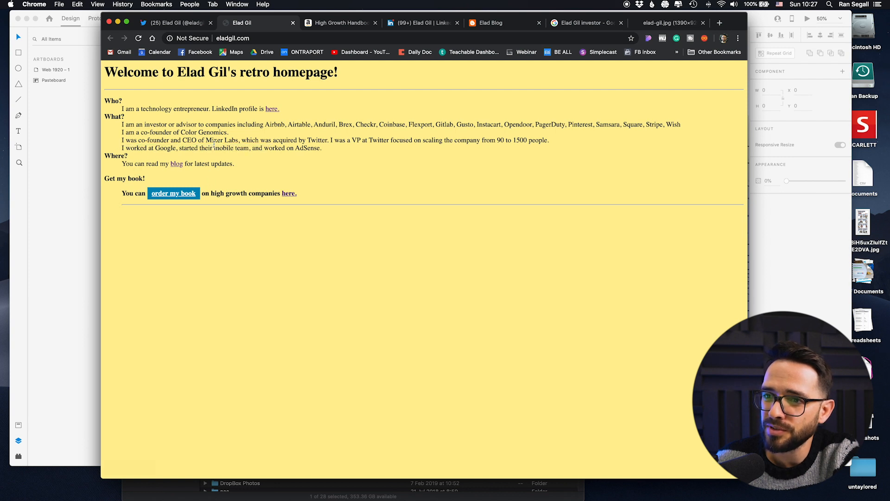
# Step: Return to Adobe XD and add text beside the photo reading "Hey my name is", the investor's full name, and "I'm a tech investor"
pyautogui.click(63, 229)
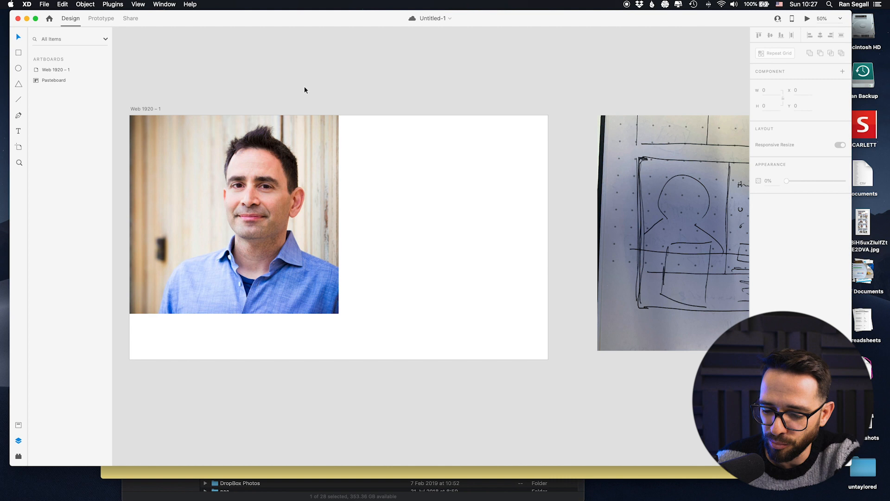
pyautogui.click(381, 152)
pyautogui.click(368, 82)
pyautogui.click(386, 185)
pyautogui.press('t')
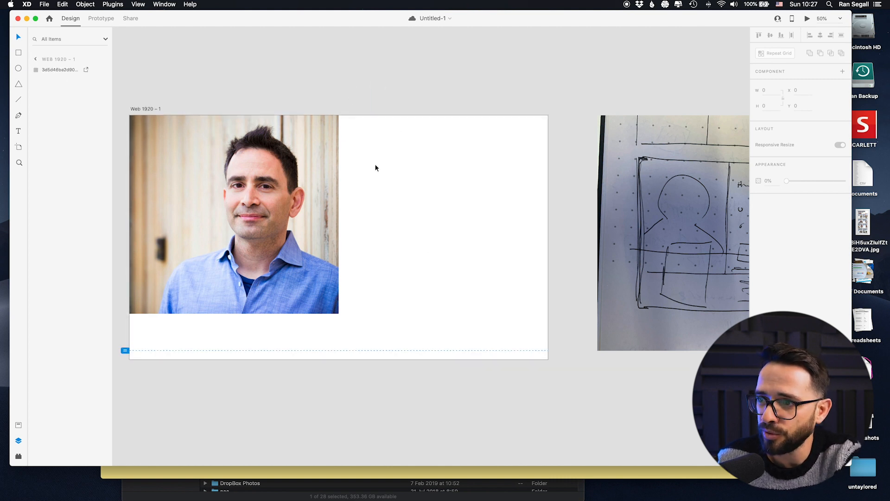
pyautogui.click(380, 153)
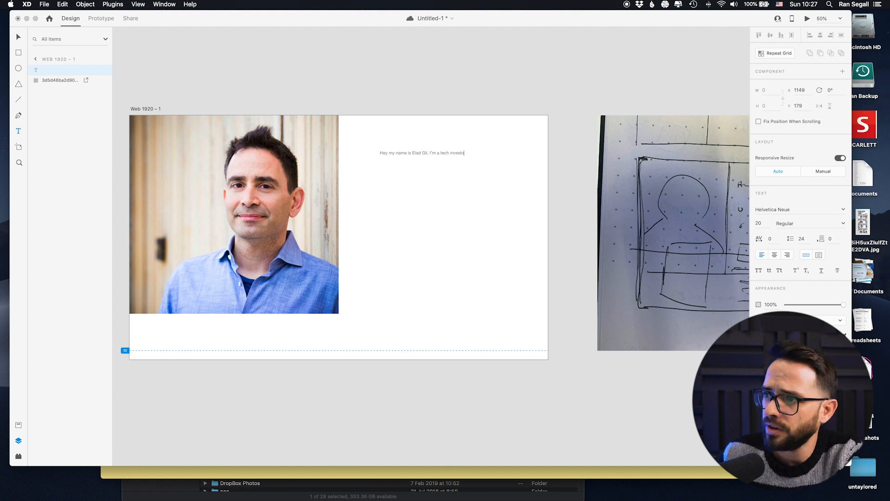
pyautogui.press('Escape')
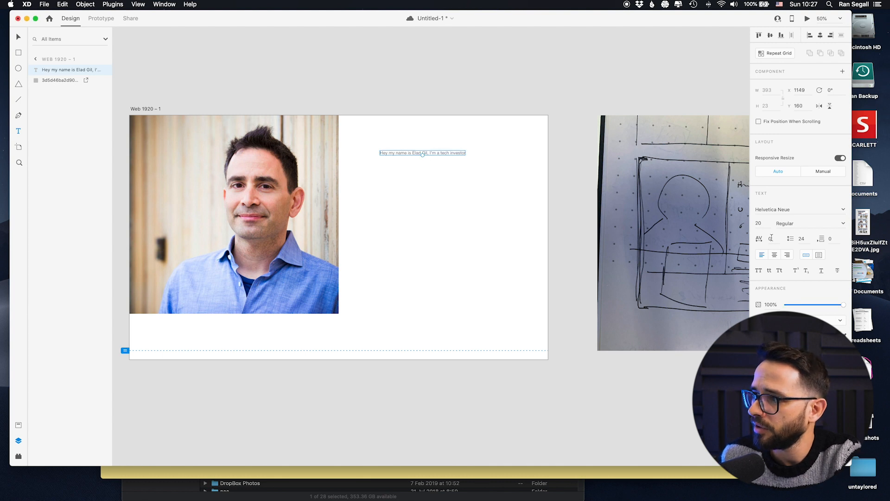
# Step: Set the introduction text's font to Roboto and its size to 75
pyautogui.click(783, 210)
pyautogui.write('Roboto')
pyautogui.press('Return')
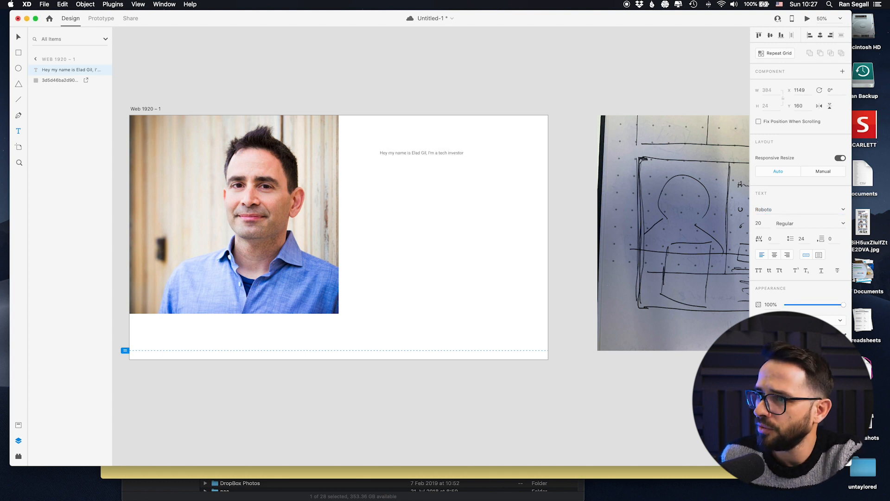
pyautogui.click(770, 239)
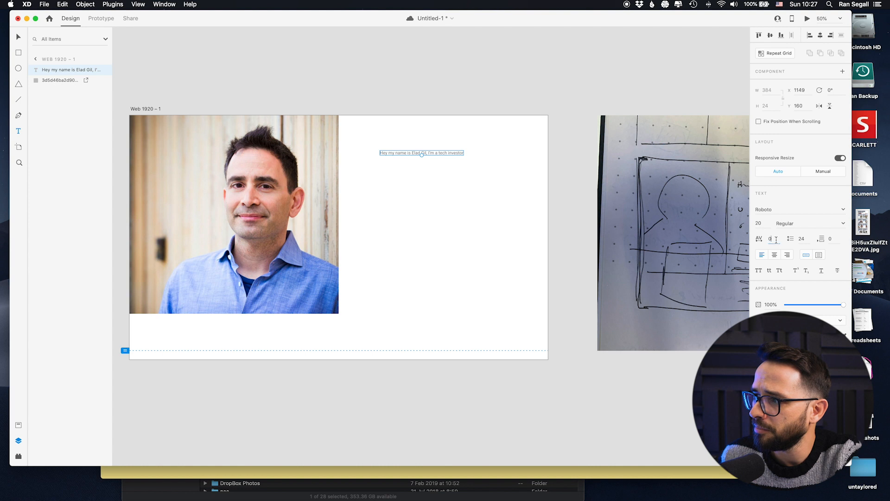
pyautogui.click(800, 239)
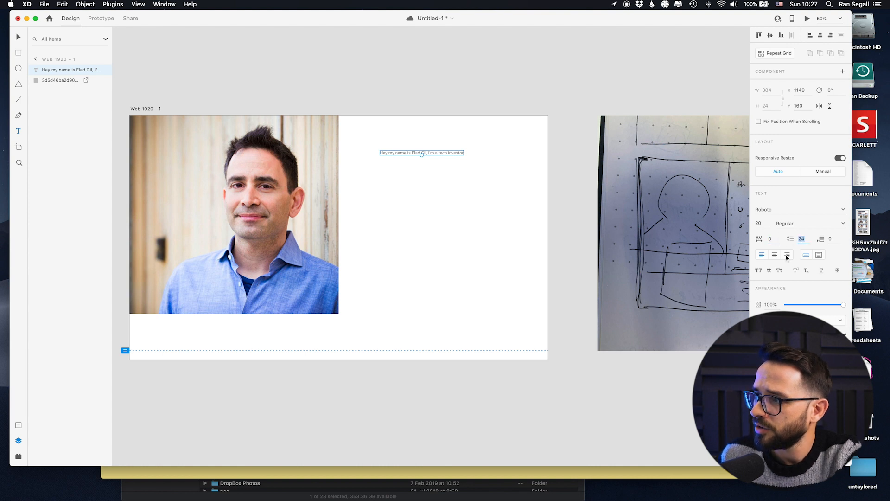
pyautogui.click(763, 223)
pyautogui.write('75')
pyautogui.press('Return')
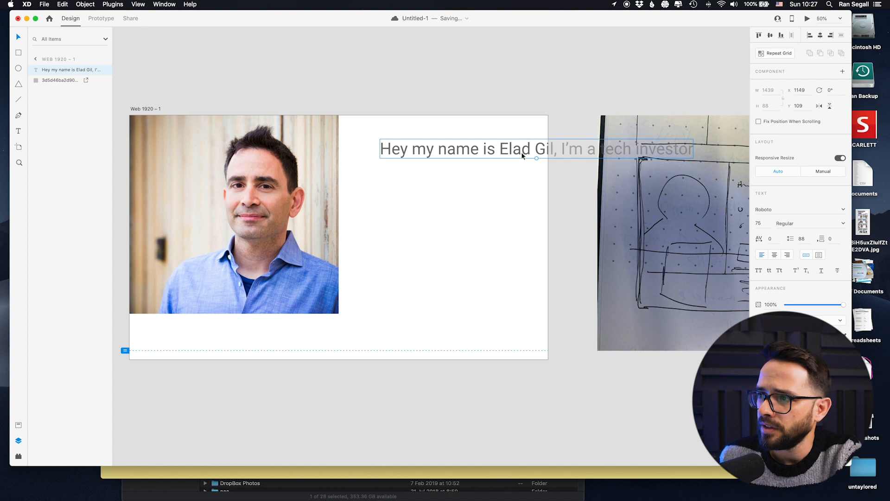
# Step: Convert the introduction to area text about 883 × 232, wrapping onto two lines, and place it in the artboard's empty right half
pyautogui.moveTo(522, 156); pyautogui.dragTo(410, 158)
pyautogui.click(819, 255)
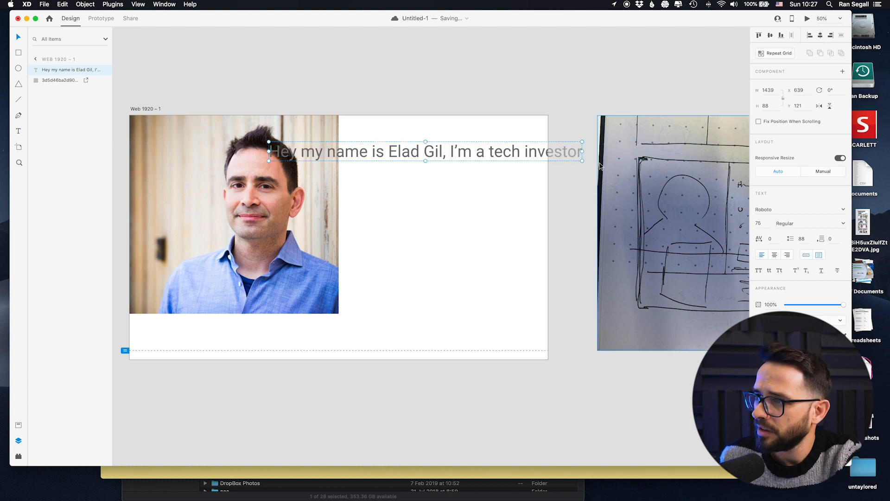
pyautogui.moveTo(583, 151); pyautogui.dragTo(460, 151)
pyautogui.moveTo(385, 157); pyautogui.dragTo(436, 161)
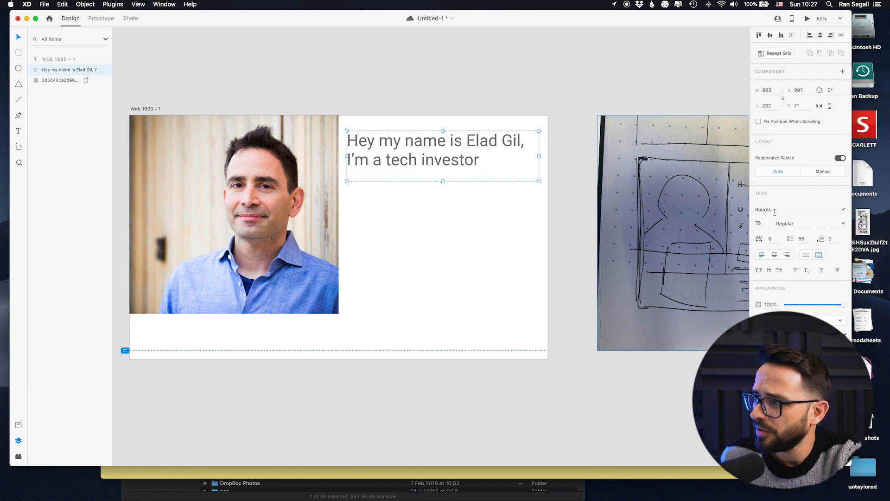
# Step: Try the Bold and Black weights on the introduction text and settle on Light
pyautogui.click(803, 222)
pyautogui.click(843, 223)
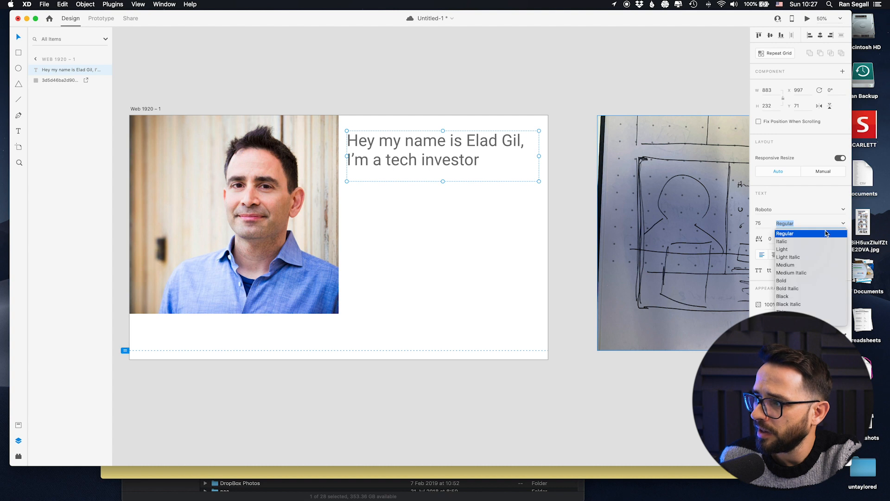
pyautogui.click(792, 281)
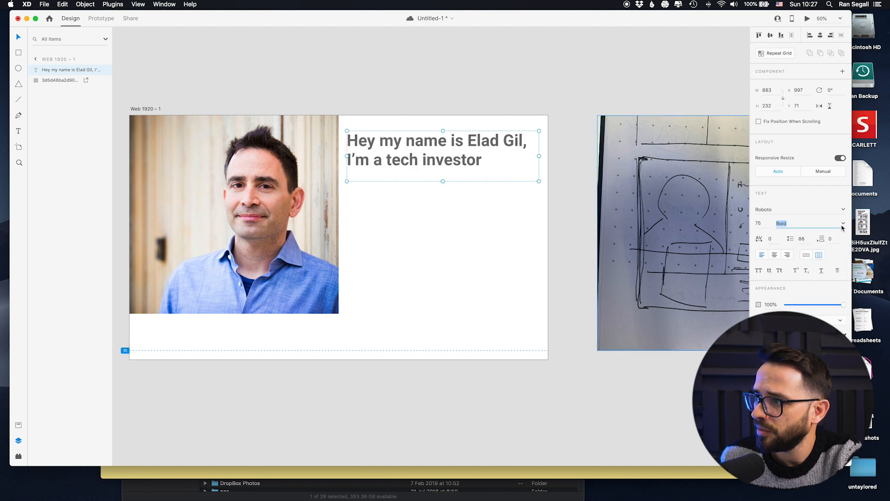
pyautogui.click(843, 224)
pyautogui.click(784, 296)
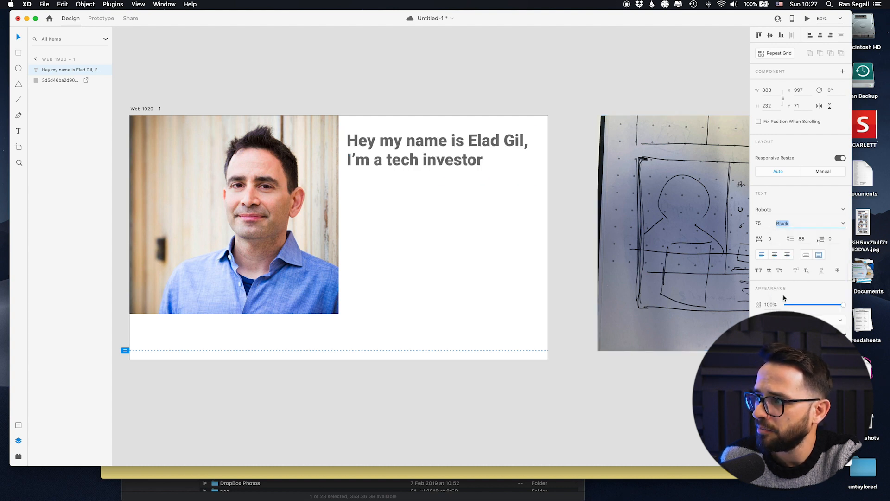
pyautogui.click(843, 224)
pyautogui.click(796, 250)
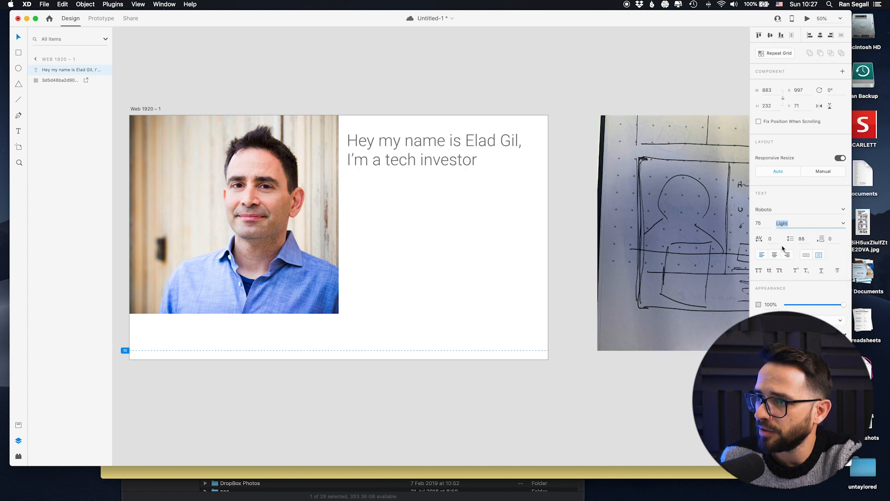
# Step: Nudge the introduction text slightly down and to the right, and set its font size to 65
pyautogui.moveTo(434, 162); pyautogui.dragTo(437, 164)
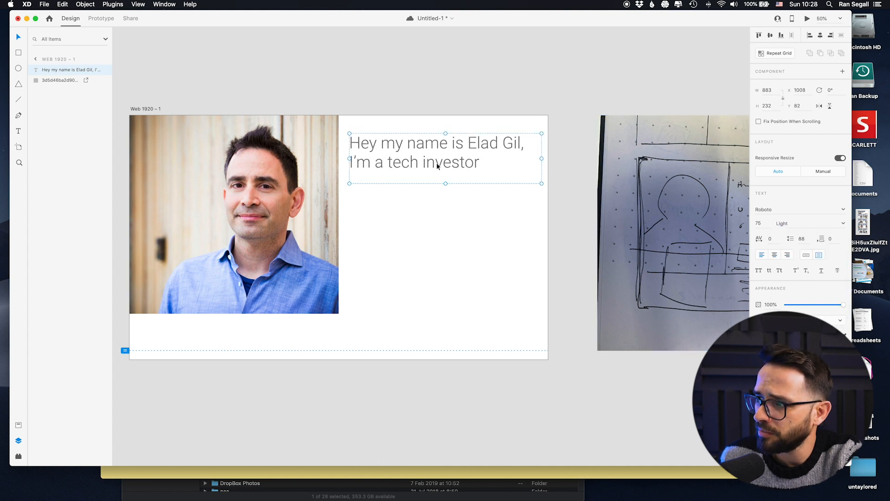
pyautogui.doubleClick(761, 224)
pyautogui.write('65')
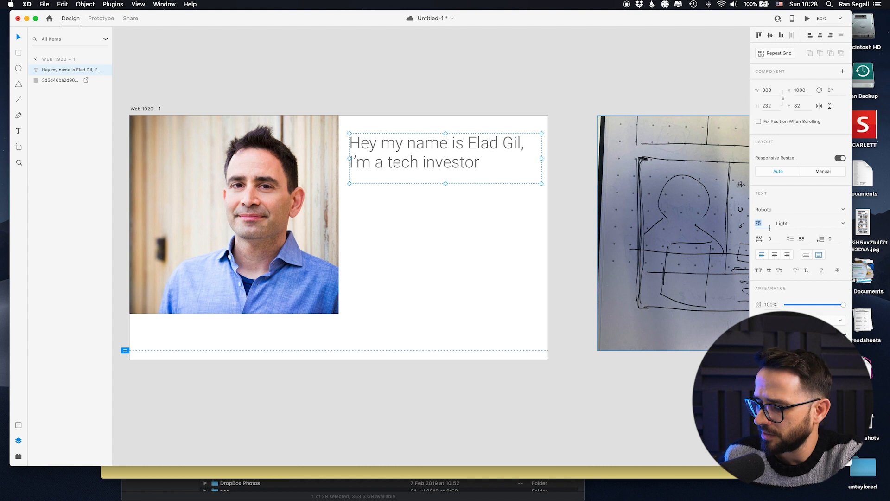
pyautogui.press('Return')
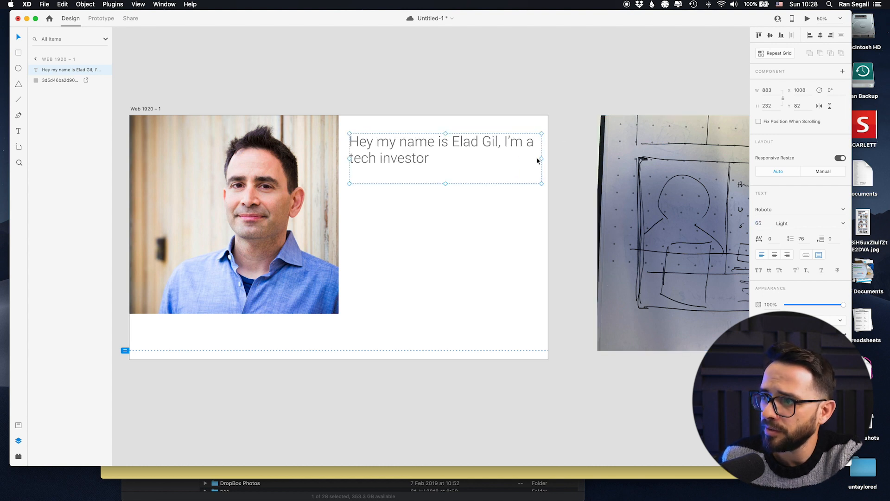
# Step: Narrow the introduction text box to about 737 wide and move it to about X 1028, Y 65
pyautogui.moveTo(540, 158); pyautogui.dragTo(510, 158)
pyautogui.moveTo(443, 146); pyautogui.dragTo(446, 144)
pyautogui.moveTo(370, 148); pyautogui.dragTo(364, 148)
pyautogui.moveTo(424, 149); pyautogui.dragTo(383, 145)
pyautogui.click(497, 201)
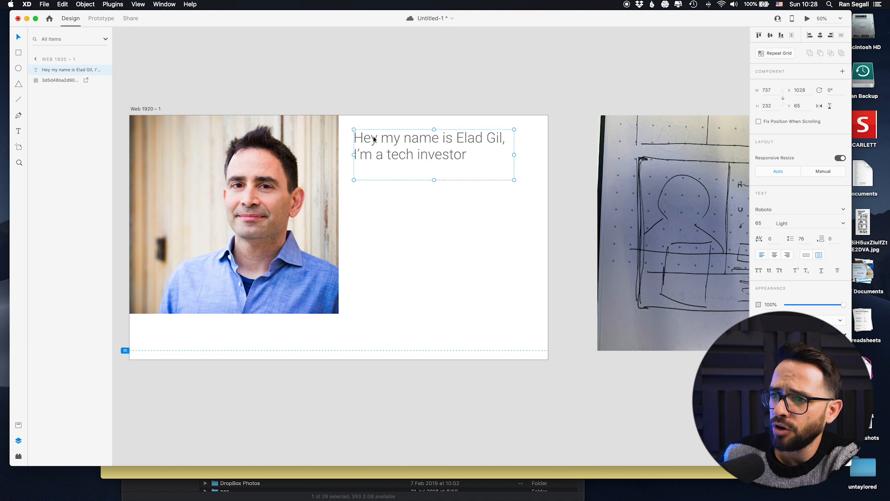
pyautogui.click(390, 270)
pyautogui.click(363, 93)
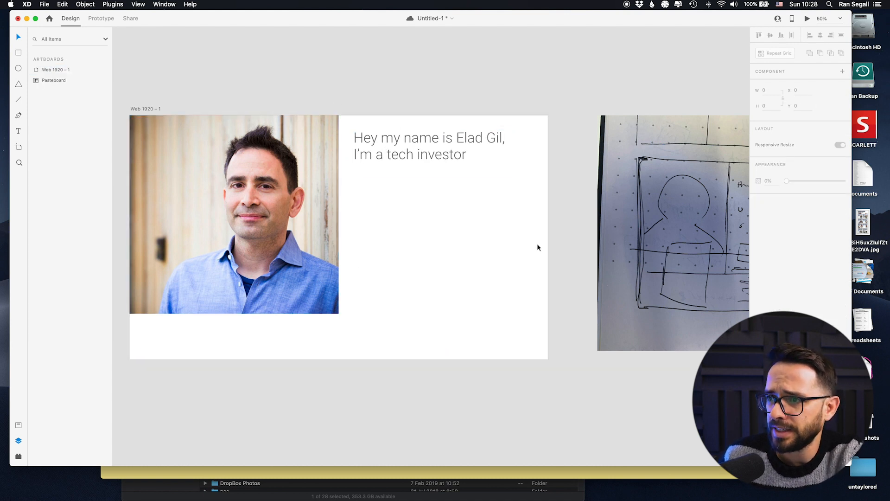
# Step: Save the document and fine-tune the introduction text's position beside the photo
pyautogui.press('super+Tab')
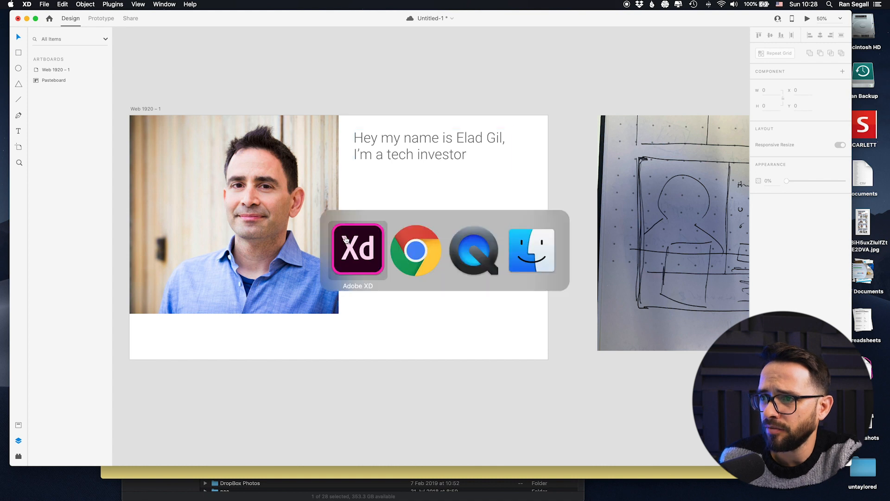
pyautogui.press('super+s')
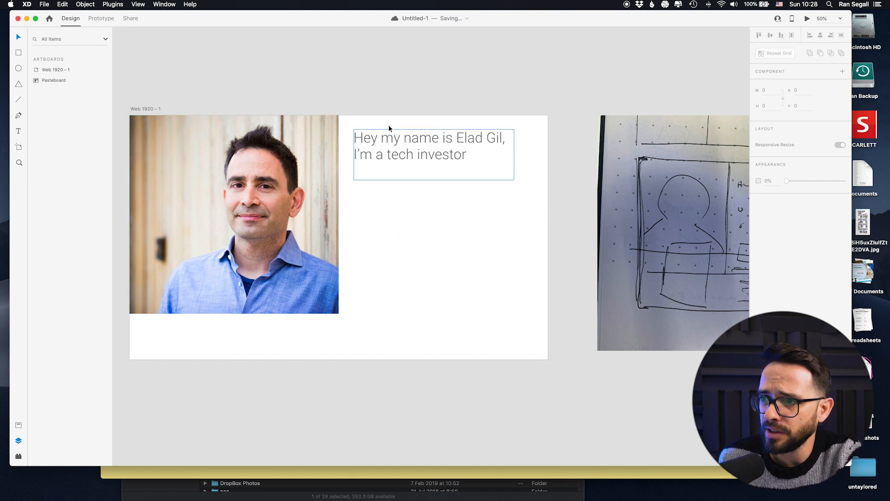
pyautogui.click(411, 137)
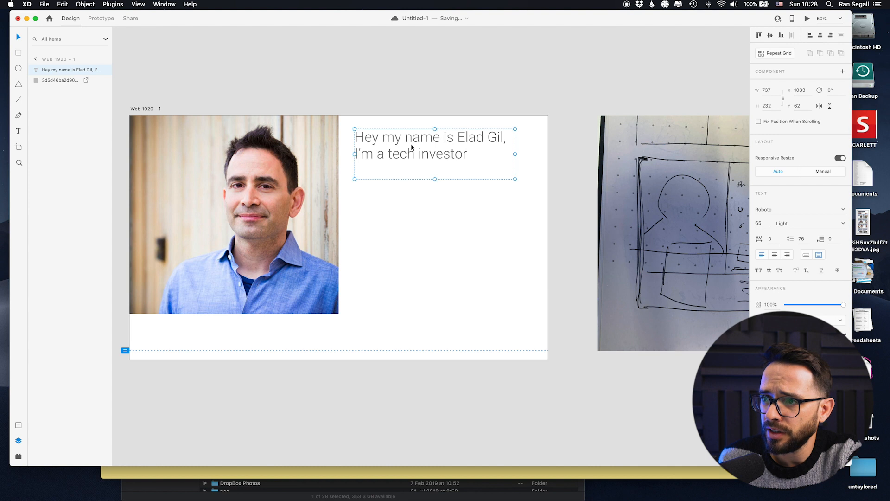
pyautogui.click(388, 93)
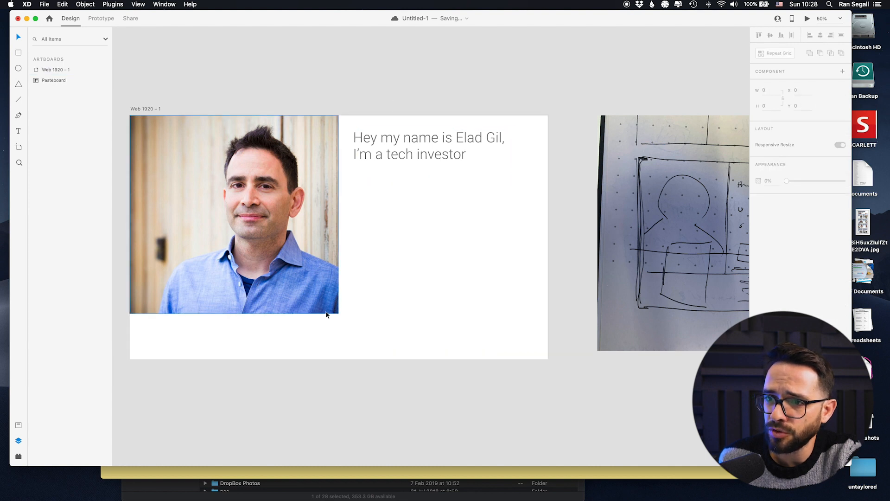
# Step: Draw a 1920 × 210 rectangle across the artboard's bottom strip and fill it with a light blue sampled from the shirt in the photo
pyautogui.click(18, 53)
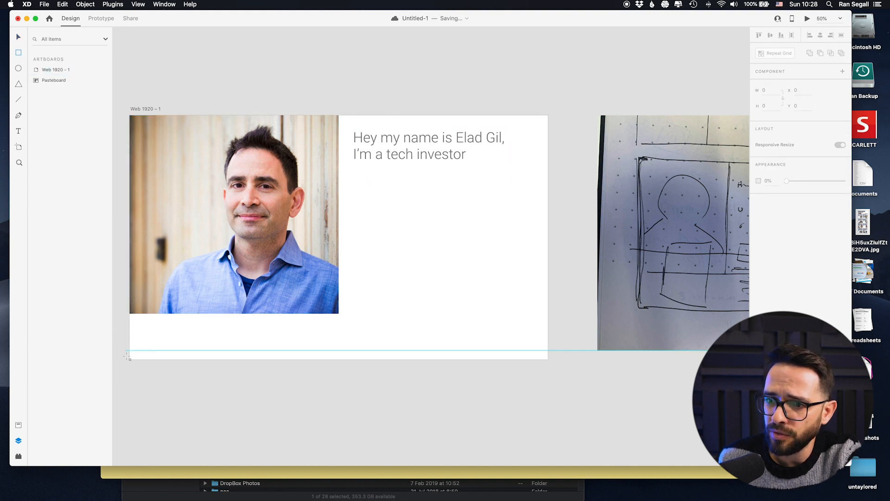
pyautogui.moveTo(130, 359)
pyautogui.mouseDown()
pyautogui.moveTo(307, 351)
pyautogui.moveTo(553, 314)
pyautogui.moveTo(548, 336)
pyautogui.mouseUp()
pyautogui.click(843, 256)
pyautogui.click(202, 275)
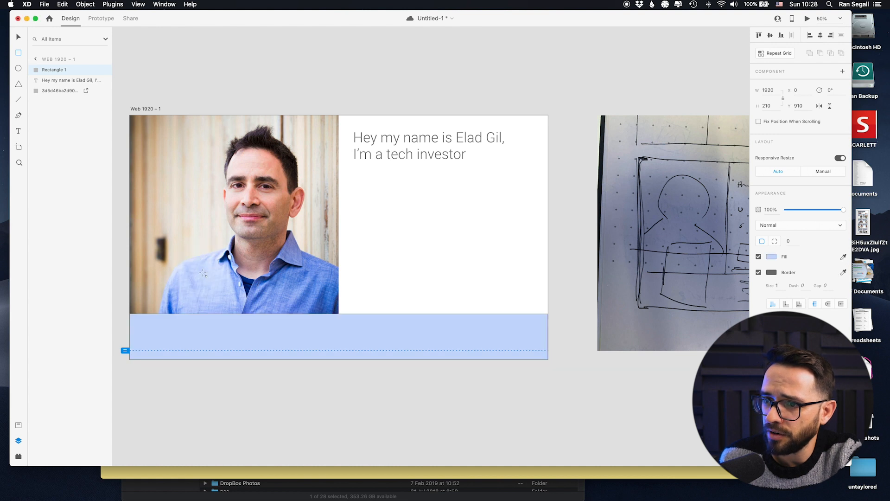
pyautogui.click(183, 392)
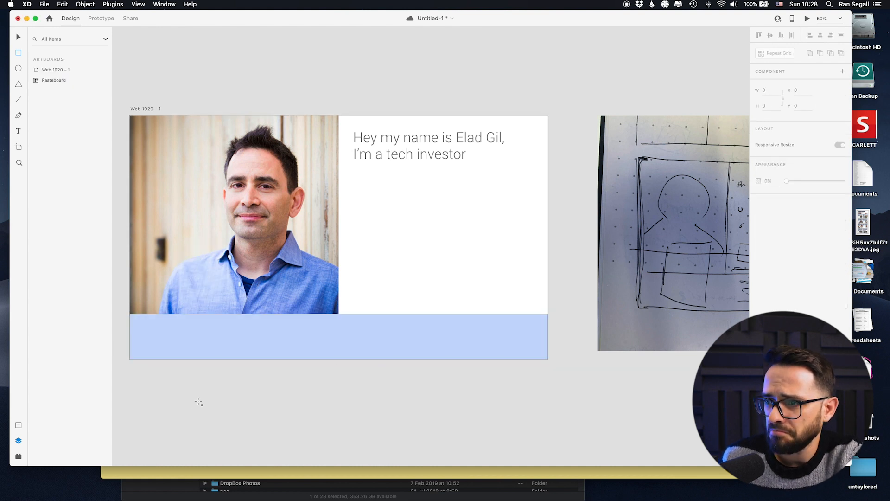
# Step: Remove the border from the light blue rectangle at the bottom of the artboard
pyautogui.click(269, 342)
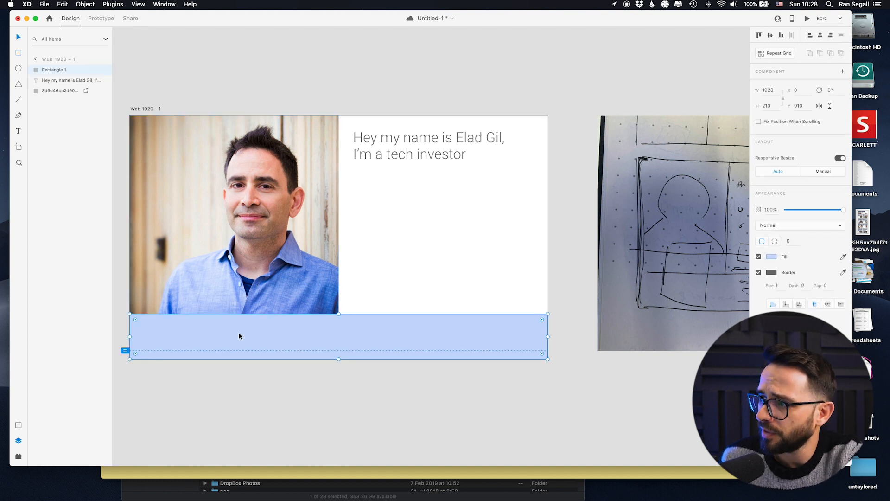
pyautogui.click(758, 273)
pyautogui.click(444, 387)
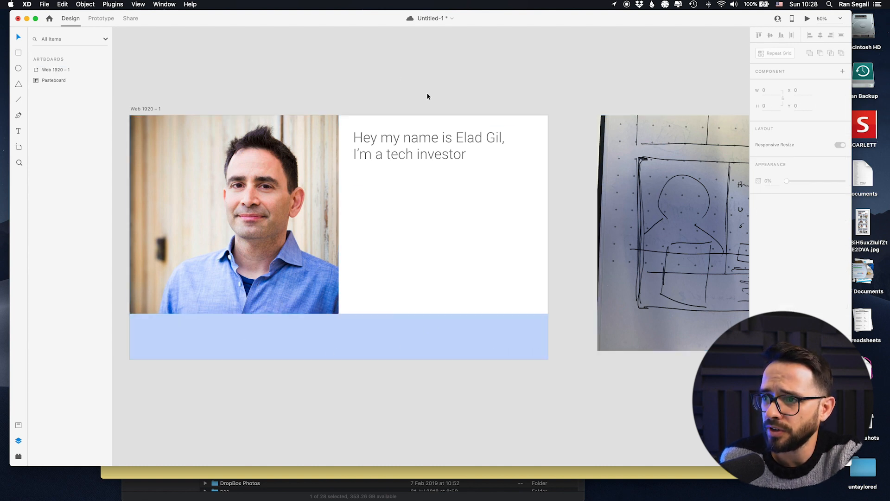
# Step: Shrink the introduction text box to about 731 × 175 so it fits its two lines
pyautogui.click(388, 136)
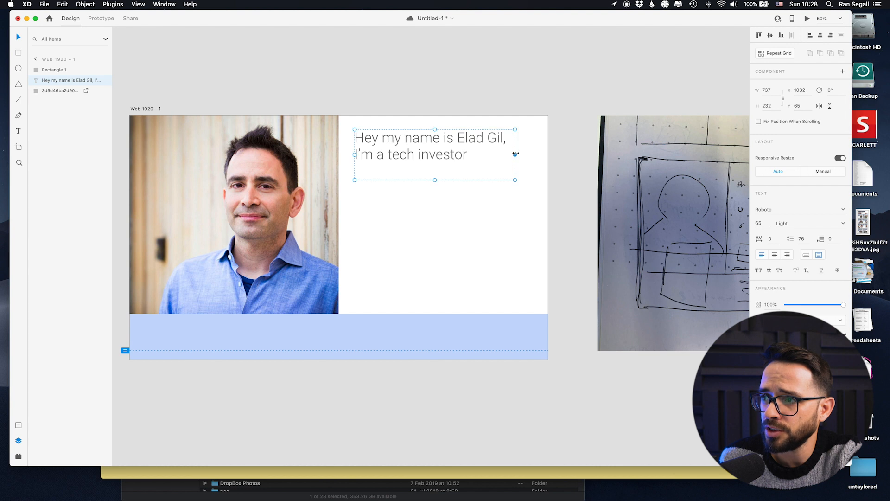
pyautogui.click(453, 106)
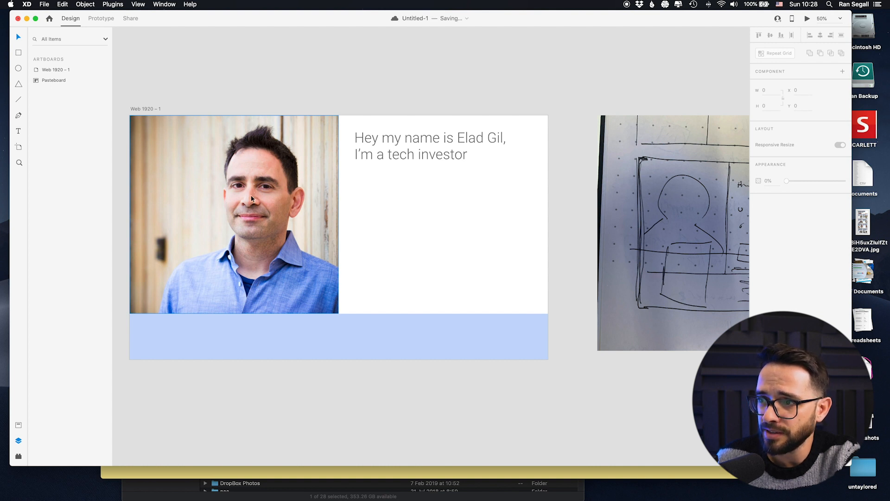
pyautogui.click(428, 172)
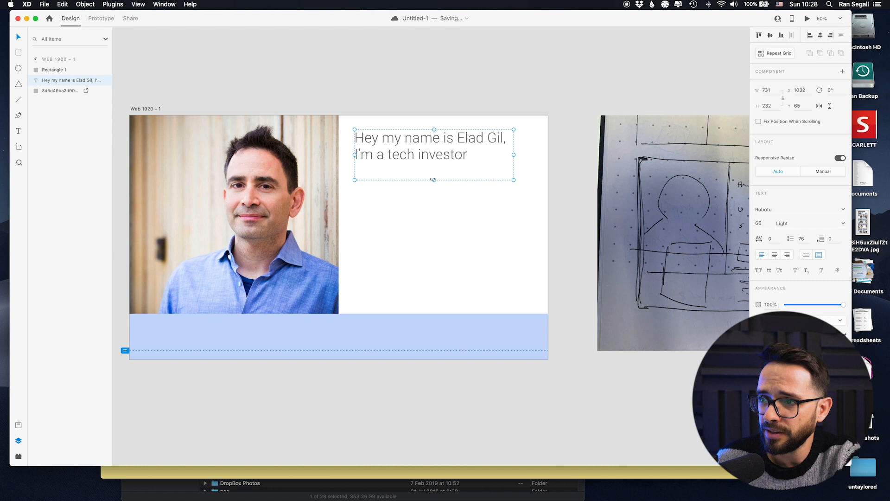
pyautogui.moveTo(434, 180); pyautogui.dragTo(436, 167)
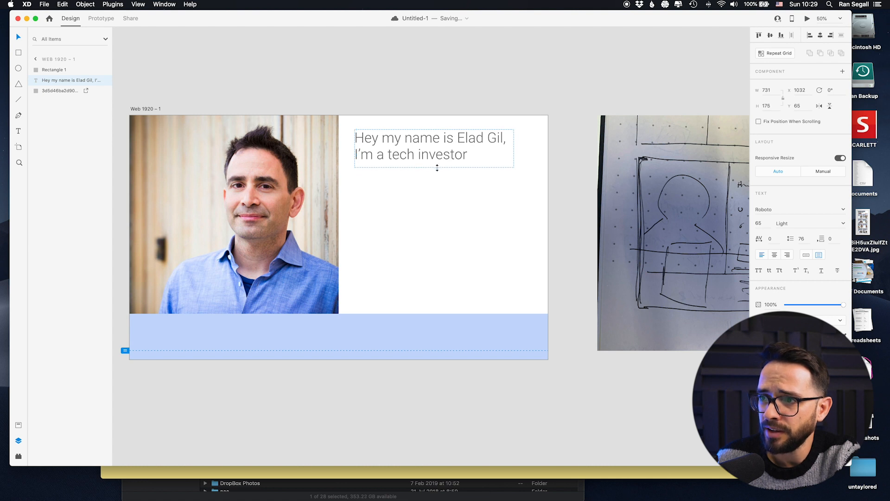
pyautogui.press('Escape')
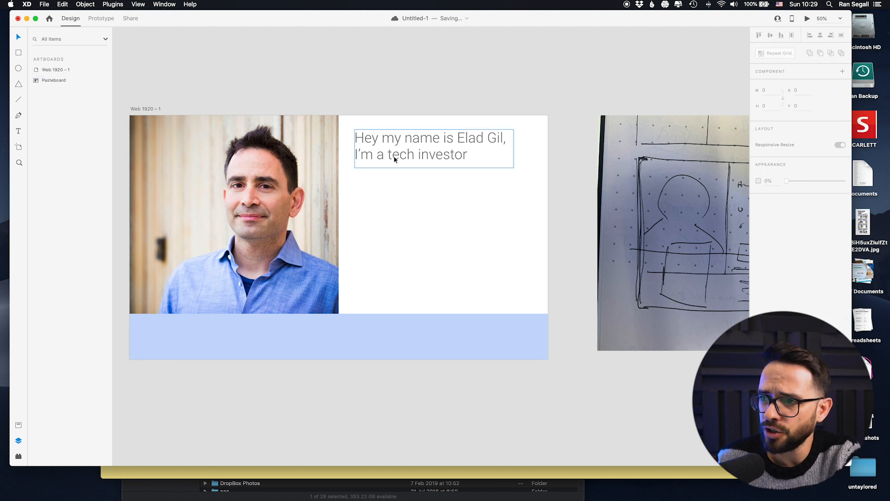
pyautogui.click(384, 214)
# Step: Switch to Chrome, copy "I am a technology entrepreneur" from the retro homepage, and return to Adobe XD
pyautogui.press('super+Tab')
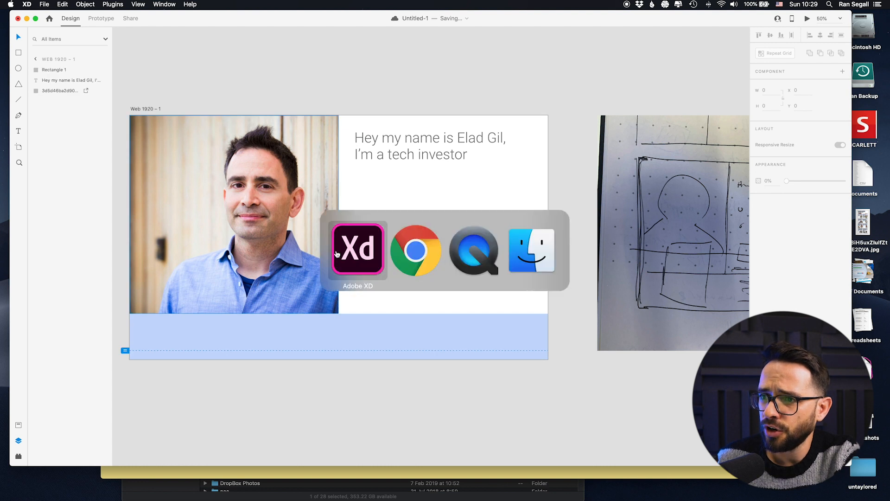
pyautogui.moveTo(122, 110); pyautogui.dragTo(213, 109)
pyautogui.press('super+c')
pyautogui.click(189, 110)
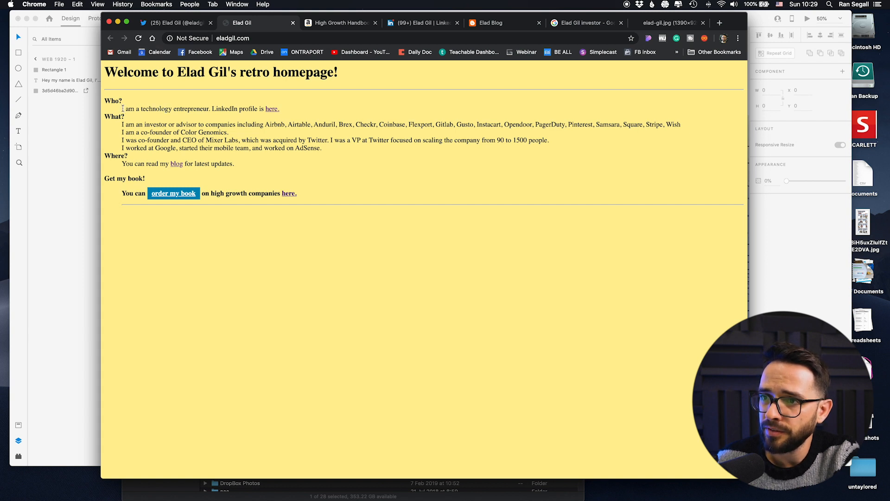
pyautogui.moveTo(122, 109); pyautogui.dragTo(206, 107)
pyautogui.press('super+Tab')
pyautogui.press('Tab')
pyautogui.press('super+Tab')
pyautogui.press('Tab')
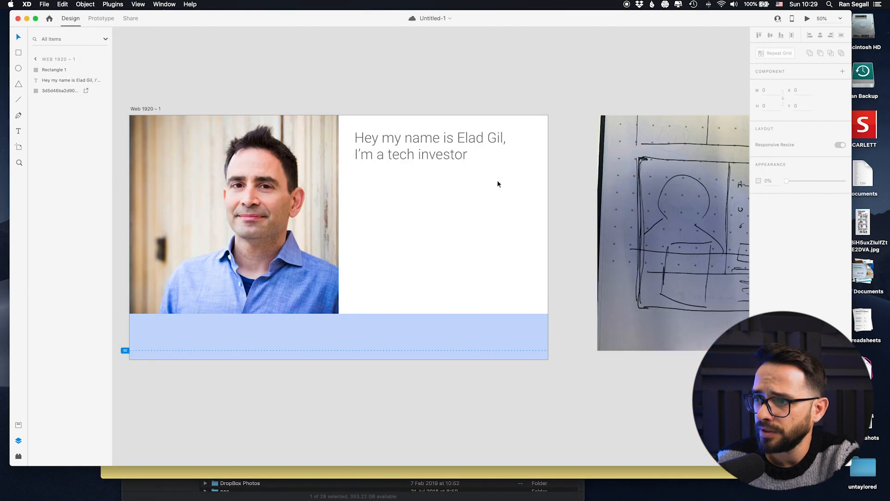
# Step: Replace "I'm a tech investor" in the introduction text with the copied phrase "I am a technology entrepreneur"
pyautogui.doubleClick(425, 153)
pyautogui.moveTo(468, 154); pyautogui.dragTo(354, 154)
pyautogui.press('super+v')
pyautogui.press('BackSpace')
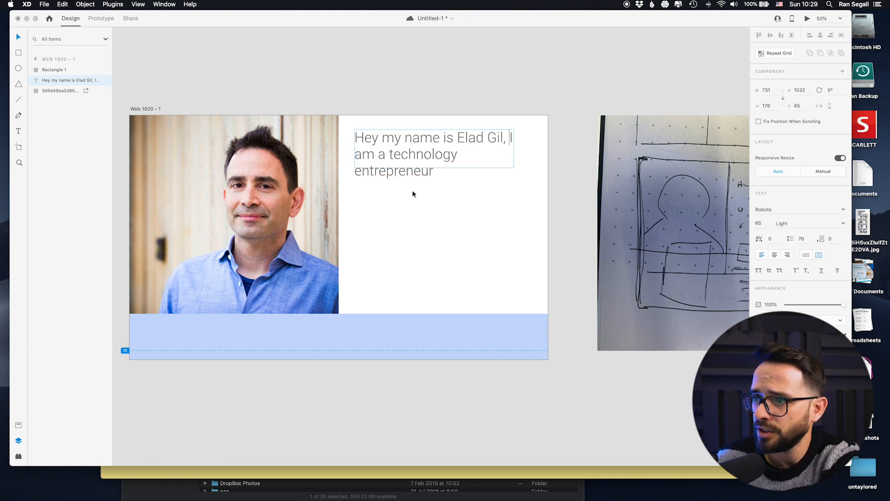
# Step: Resize the introduction text box to about 721 × 245 and move it to about X 1033, Y 58
pyautogui.press('Escape')
pyautogui.moveTo(515, 168)
pyautogui.mouseDown()
pyautogui.moveTo(529, 175)
pyautogui.moveTo(514, 173)
pyautogui.moveTo(522, 191)
pyautogui.moveTo(532, 182)
pyautogui.moveTo(512, 183)
pyautogui.mouseUp()
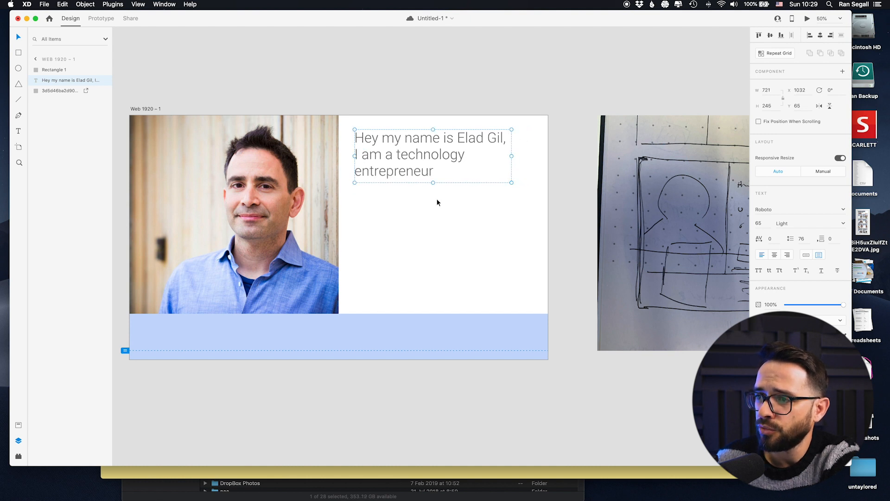
pyautogui.moveTo(399, 168); pyautogui.dragTo(400, 172)
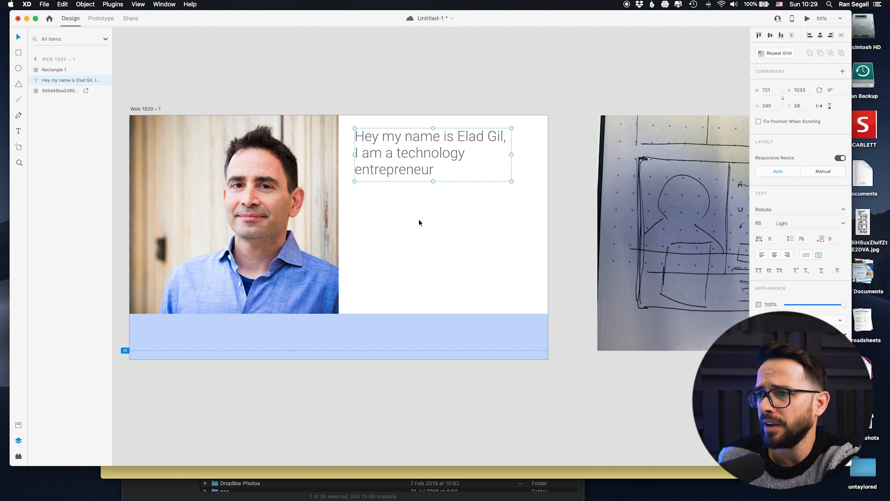
# Step: Add a period after "entrepreneur" at the end of the introduction text
pyautogui.click(376, 280)
pyautogui.click(444, 177)
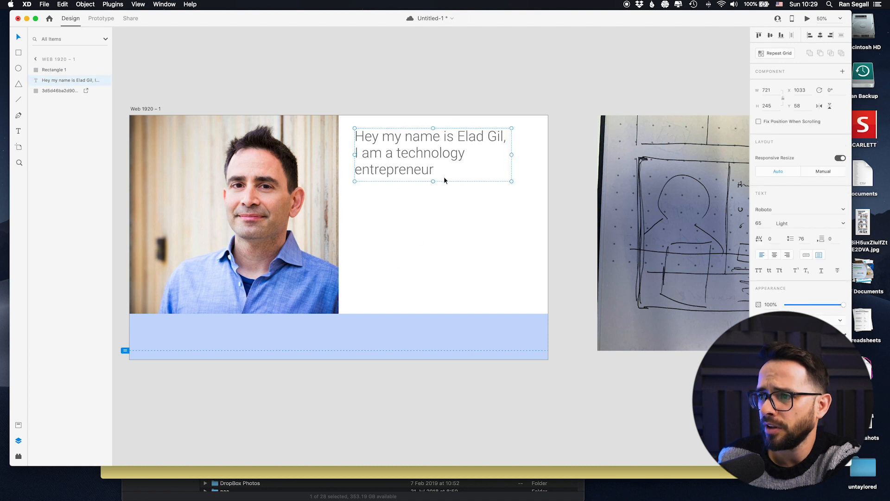
pyautogui.doubleClick(441, 175)
pyautogui.click(441, 175)
pyautogui.write('.')
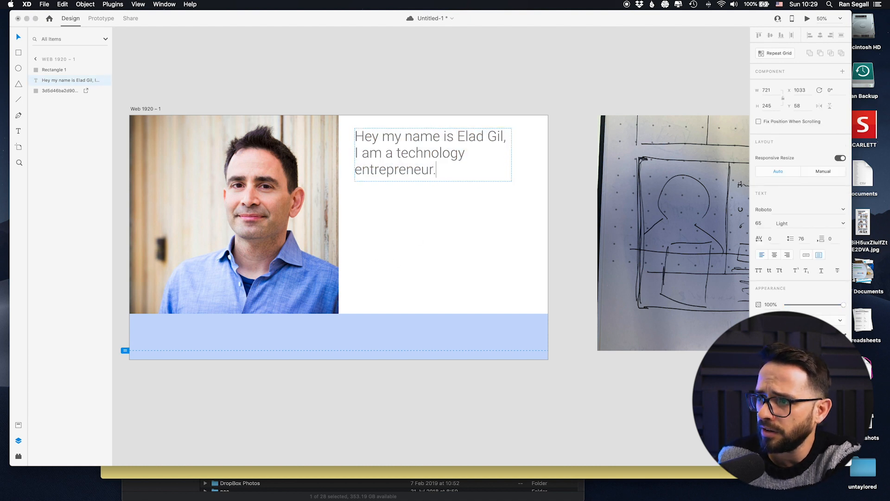
# Step: Try font size 50 on the introduction text, and settle on 55
pyautogui.press('Escape')
pyautogui.click(765, 223)
pyautogui.write('50')
pyautogui.press('Return')
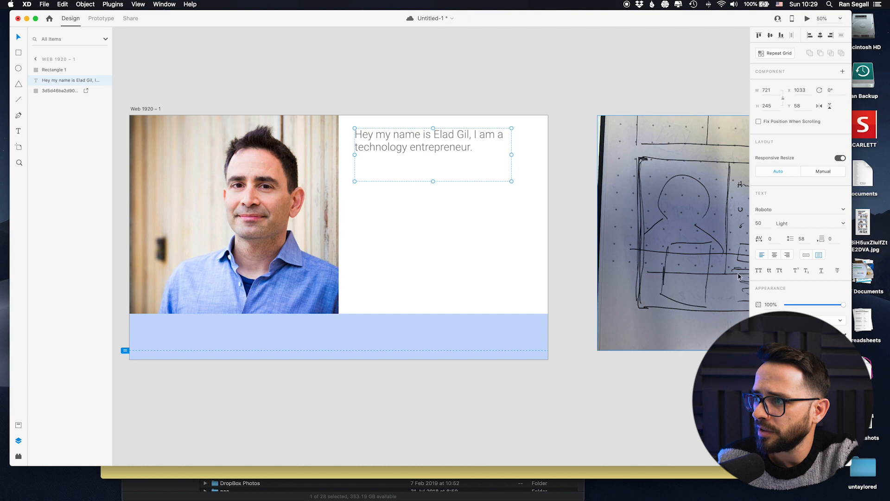
pyautogui.write('55')
pyautogui.press('Return')
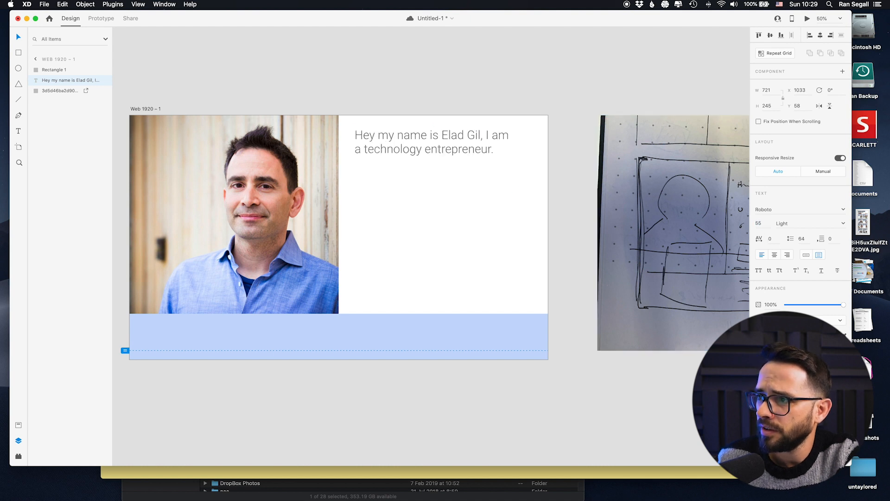
# Step: Move the introduction text down to about Y 63 and widen its box to about 771
pyautogui.moveTo(511, 155); pyautogui.dragTo(510, 155)
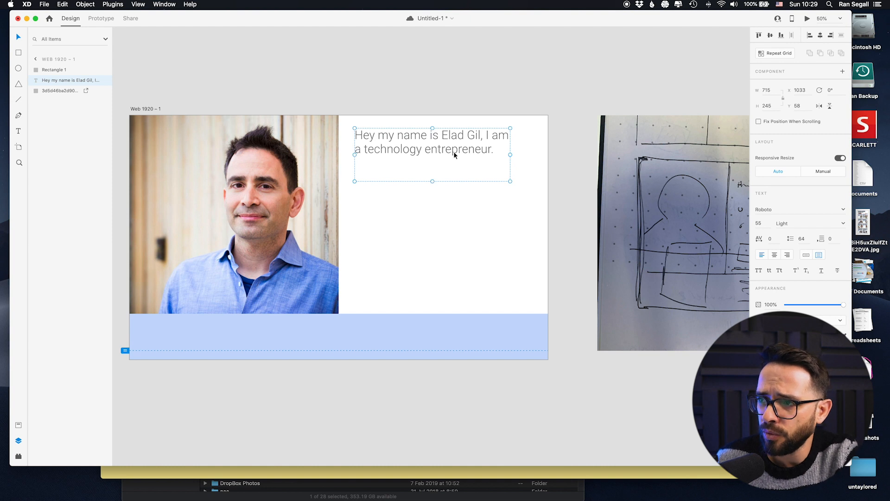
pyautogui.press('Escape')
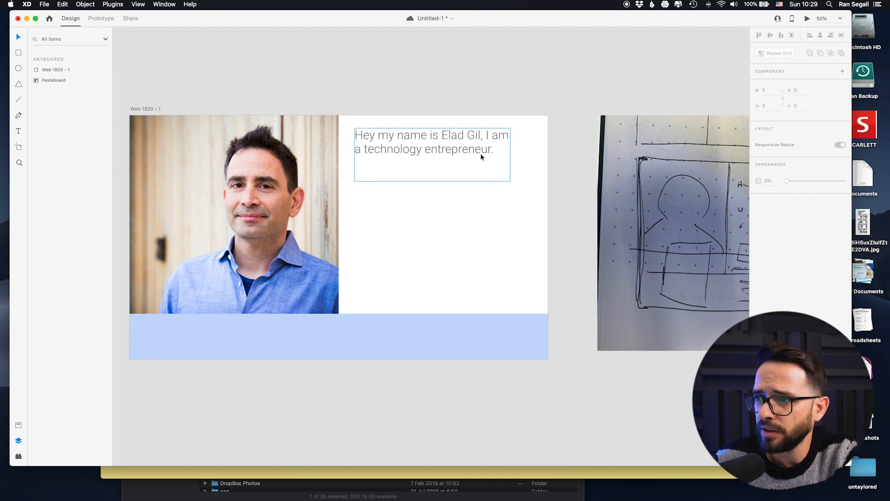
pyautogui.moveTo(387, 132); pyautogui.dragTo(389, 140)
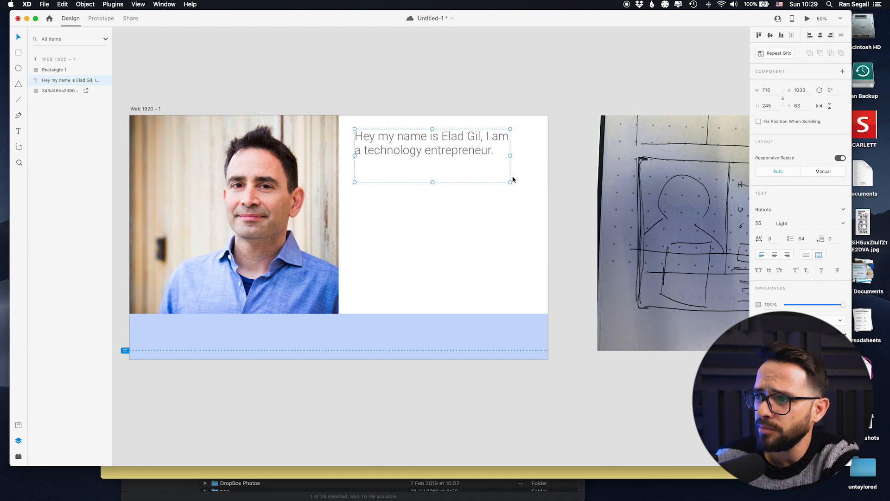
pyautogui.moveTo(511, 157); pyautogui.dragTo(523, 157)
# Step: Break the introduction text after the greeting so "I am a technology entrepreneur." sits on its own line
pyautogui.doubleClick(494, 143)
pyautogui.click(486, 137)
pyautogui.press('BackSpace')
pyautogui.press('Return')
pyautogui.press('Escape')
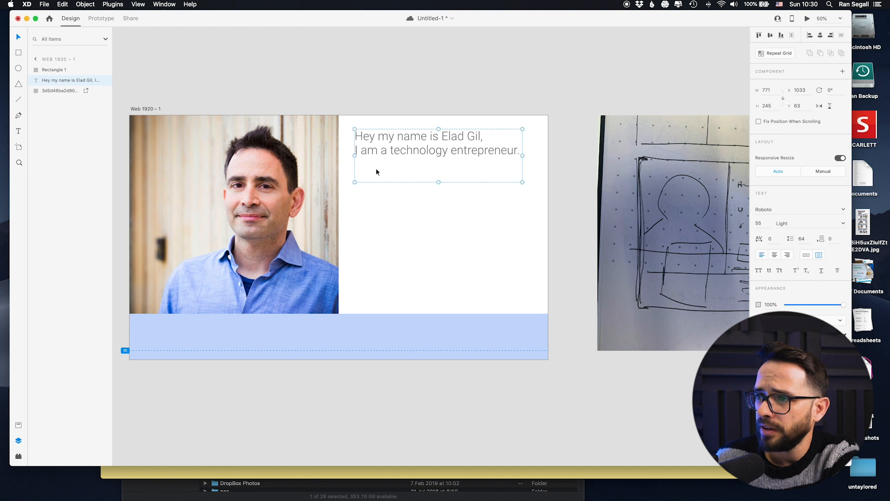
pyautogui.click(360, 101)
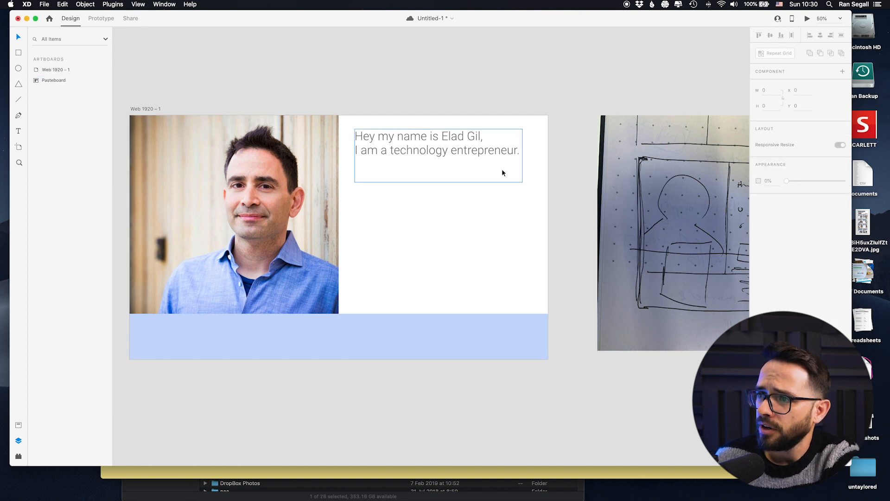
# Step: Save the document, and resize the introduction text box to about 828 × 202 while shifting it slightly up and left
pyautogui.click(438, 144)
pyautogui.click(473, 128)
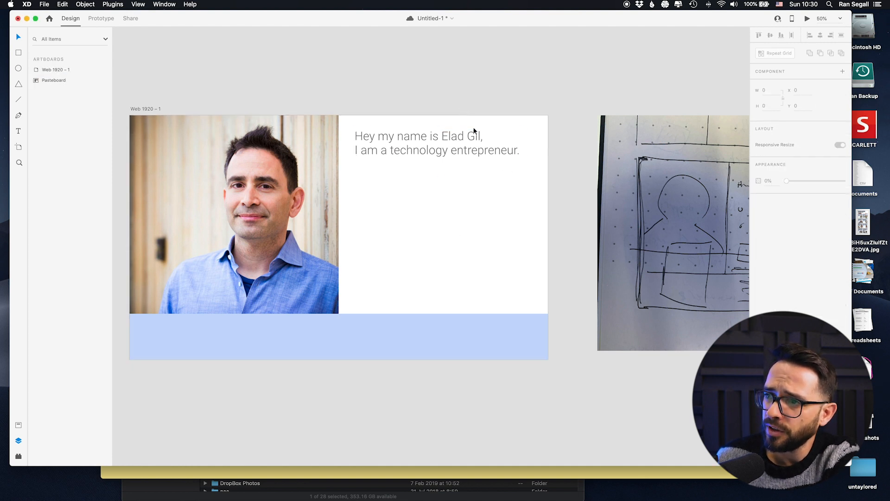
pyautogui.click(372, 142)
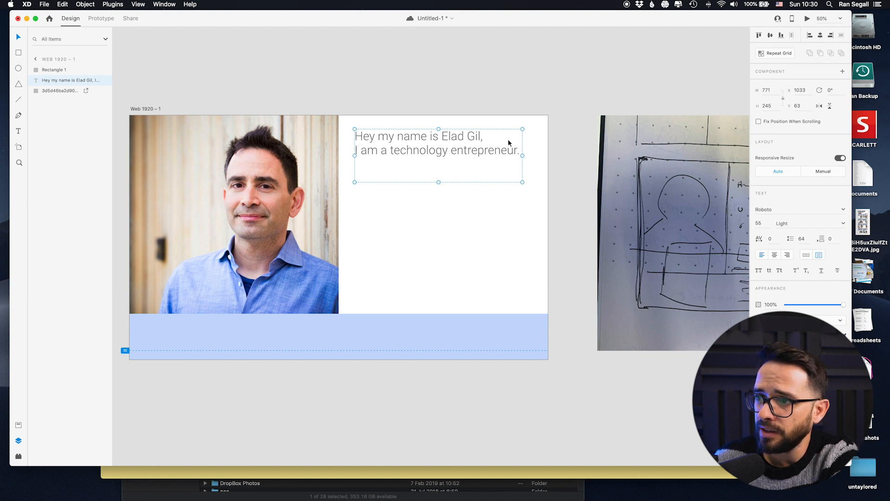
pyautogui.press('super+s')
pyautogui.moveTo(523, 182); pyautogui.dragTo(532, 175)
pyautogui.moveTo(424, 161); pyautogui.dragTo(418, 137)
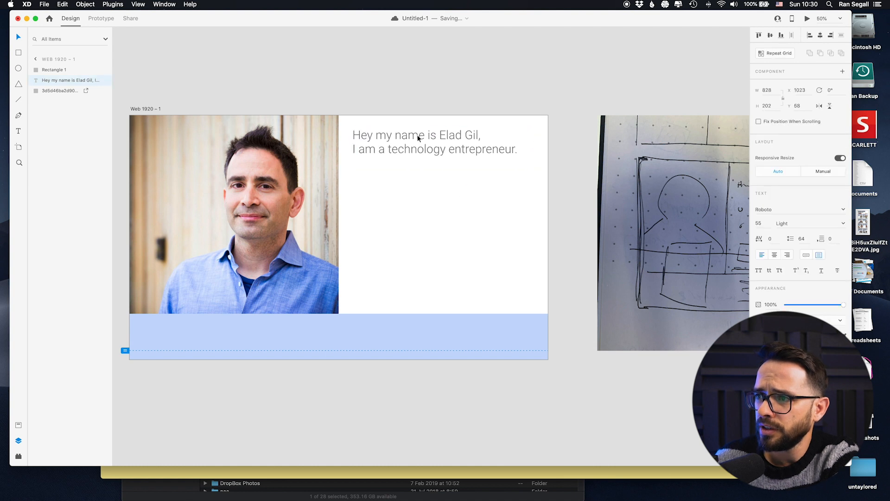
pyautogui.press('Escape')
# Step: Switch to Chrome and copy the phrase "investor or advisor" from the homepage's What section
pyautogui.press('super+Tab')
pyautogui.press('super+Tab')
pyautogui.click(175, 125)
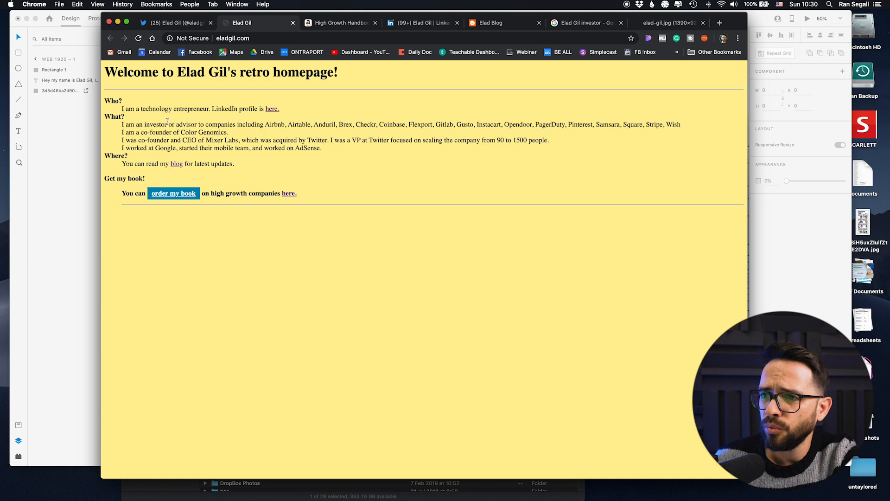
pyautogui.moveTo(219, 110); pyautogui.dragTo(287, 109)
pyautogui.click(303, 104)
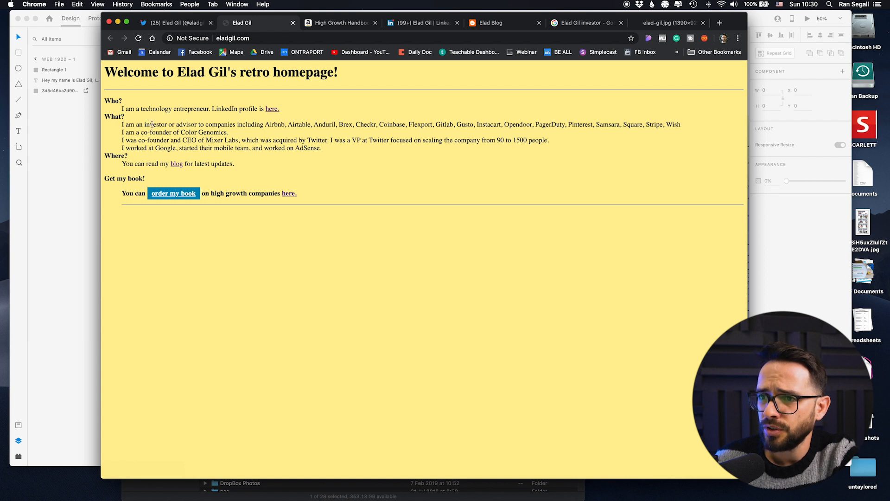
pyautogui.moveTo(145, 123); pyautogui.dragTo(198, 122)
pyautogui.press('super+c')
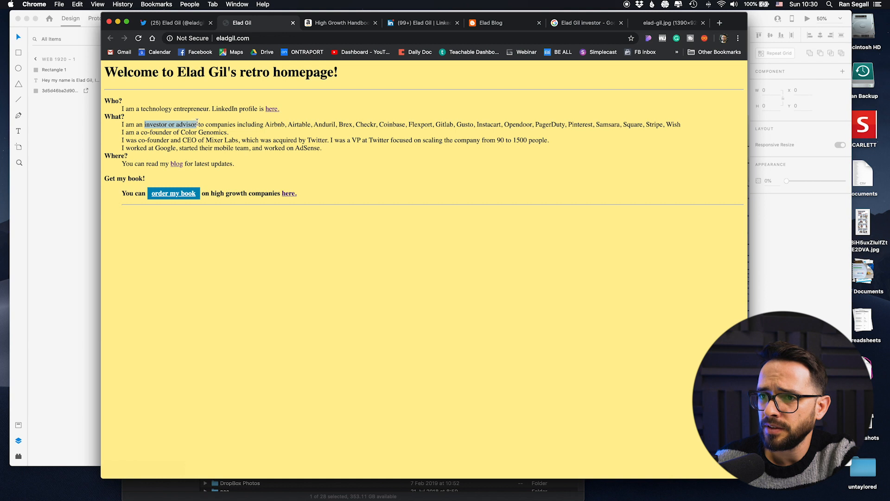
# Step: Back in Adobe XD, duplicate the introduction text below at about Y 358 and replace the copy's wording with "Investor or advisor"
pyautogui.click(53, 179)
pyautogui.keyDown('alt'); pyautogui.moveTo(446, 147); pyautogui.dragTo(439, 212); pyautogui.keyUp('alt')
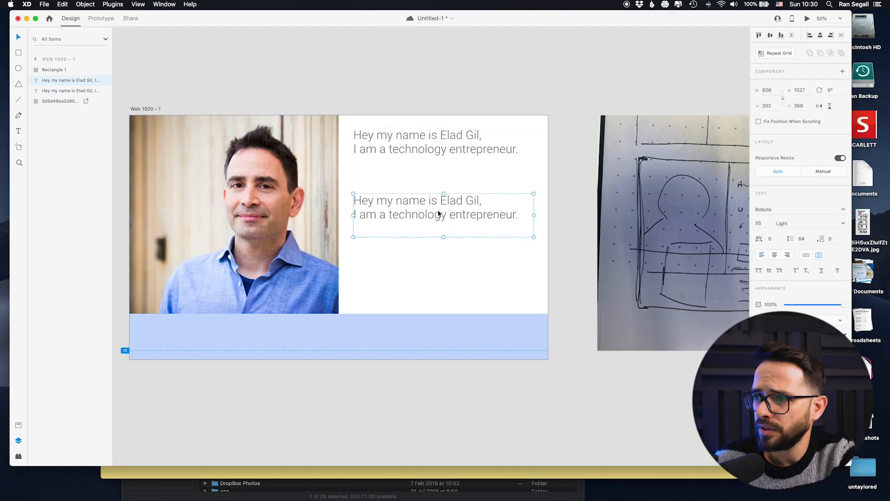
pyautogui.doubleClick(428, 211)
pyautogui.press('super+v')
pyautogui.press('super+a')
pyautogui.click(356, 206)
pyautogui.press('BackSpace')
pyautogui.write('I')
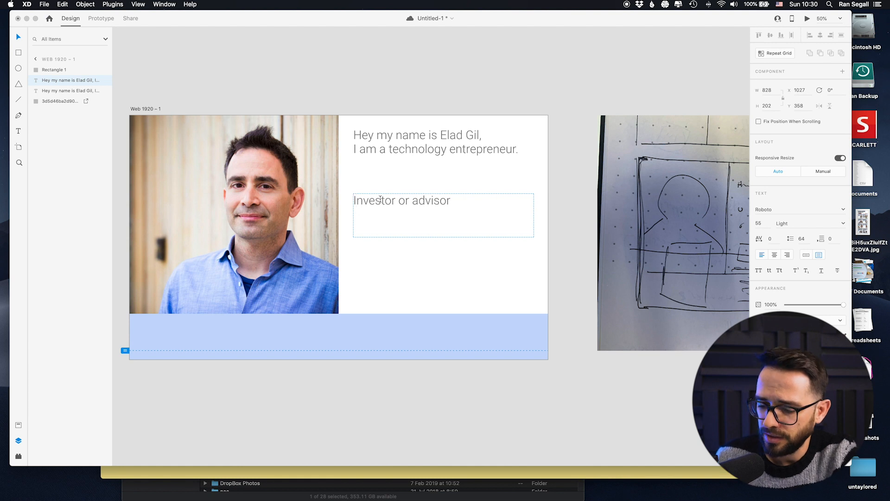
# Step: Change the new text to "Investor & advisor" and shrink its box to about 573 × 97
pyautogui.press('BackSpace')
pyautogui.press('BackSpace')
pyautogui.write('&')
pyautogui.press('Escape')
pyautogui.moveTo(533, 237); pyautogui.dragTo(477, 214)
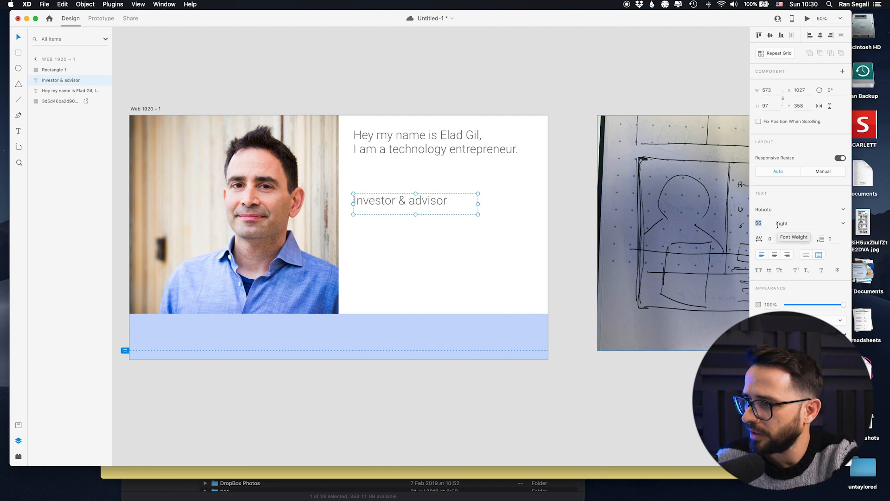
# Step: Set the "Investor & advisor" text to font size 18 and Medium weight
pyautogui.write('20')
pyautogui.press('Return')
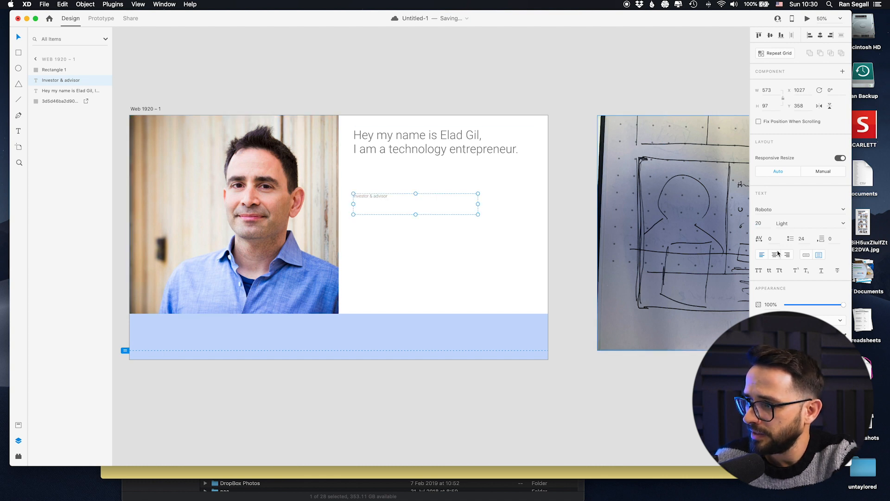
pyautogui.write('18')
pyautogui.press('Return')
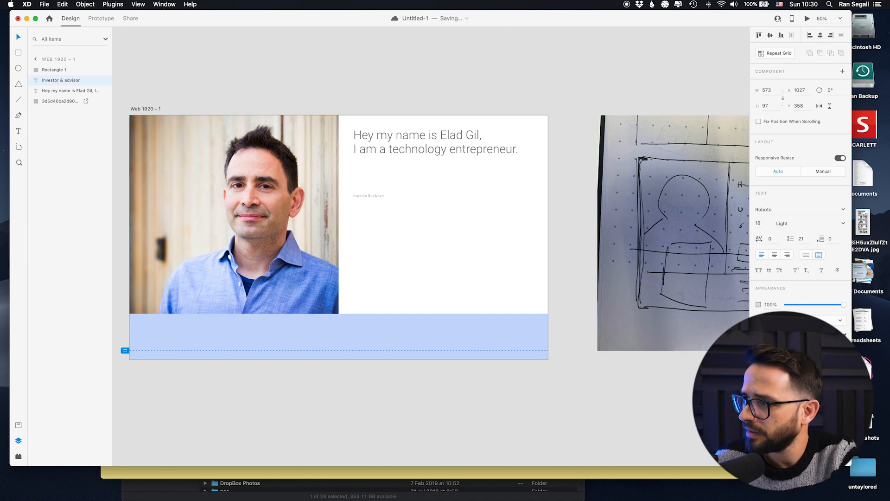
pyautogui.click(843, 223)
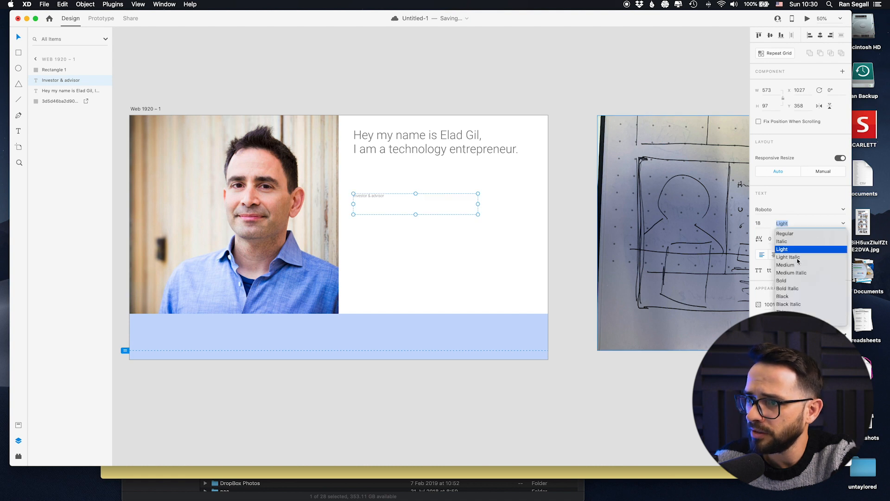
pyautogui.click(795, 265)
pyautogui.press('super+1')
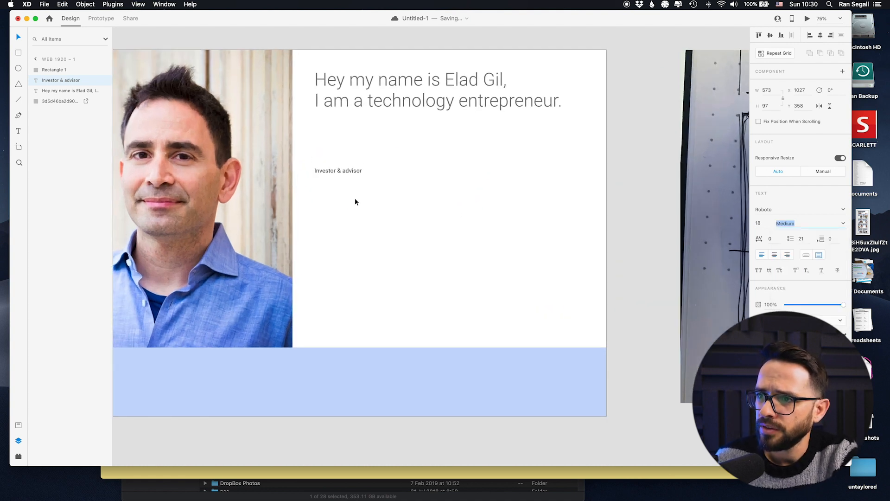
# Step: Move "Investor & advisor" up to Y 254 in a 167 × 30 box and reduce the headline box's height to 141
pyautogui.moveTo(330, 156); pyautogui.dragTo(323, 106)
pyautogui.moveTo(525, 116); pyautogui.dragTo(312, 99)
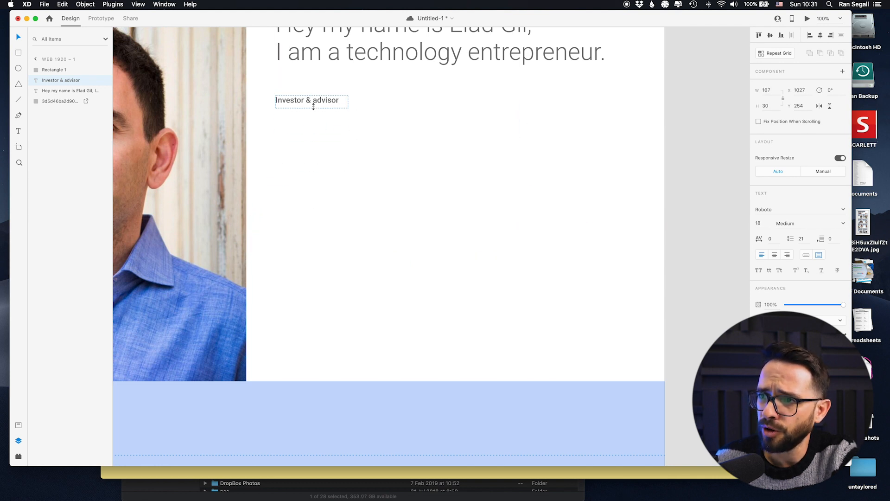
pyautogui.scroll(3, 306, 176)
pyautogui.click(392, 110)
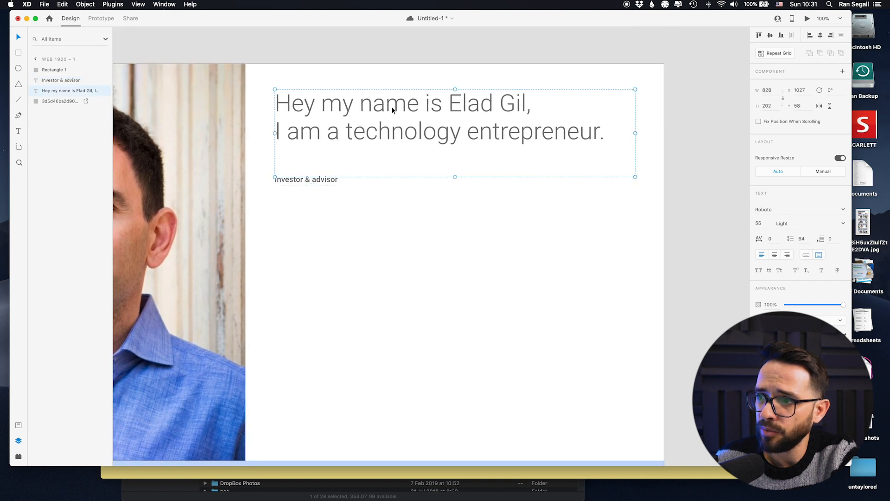
pyautogui.moveTo(455, 176); pyautogui.dragTo(455, 151)
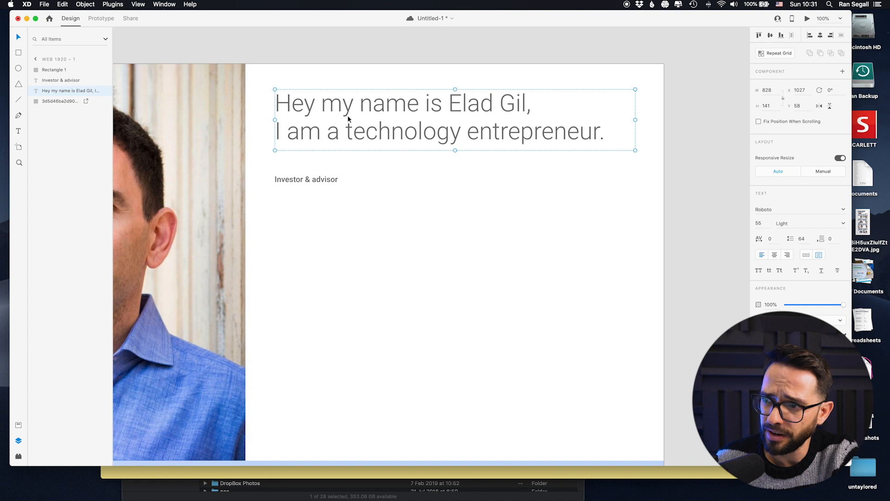
pyautogui.click(301, 207)
# Step: Switch to Chrome and copy the company name "Airbnb" from the homepage's What section
pyautogui.press('super+Tab')
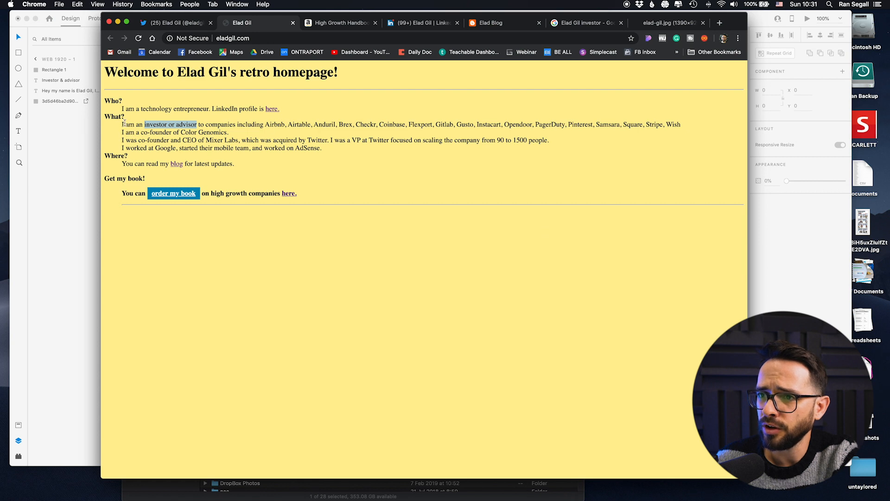
pyautogui.click(235, 124)
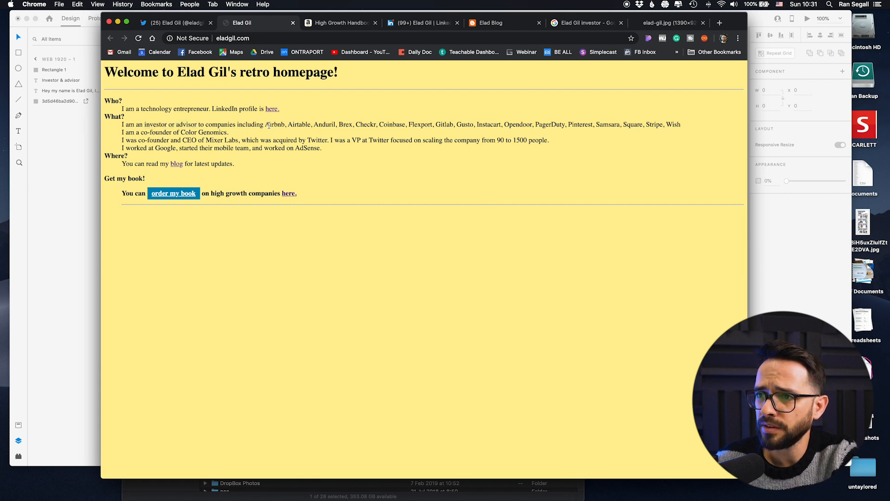
pyautogui.doubleClick(273, 124)
pyautogui.press('super+c')
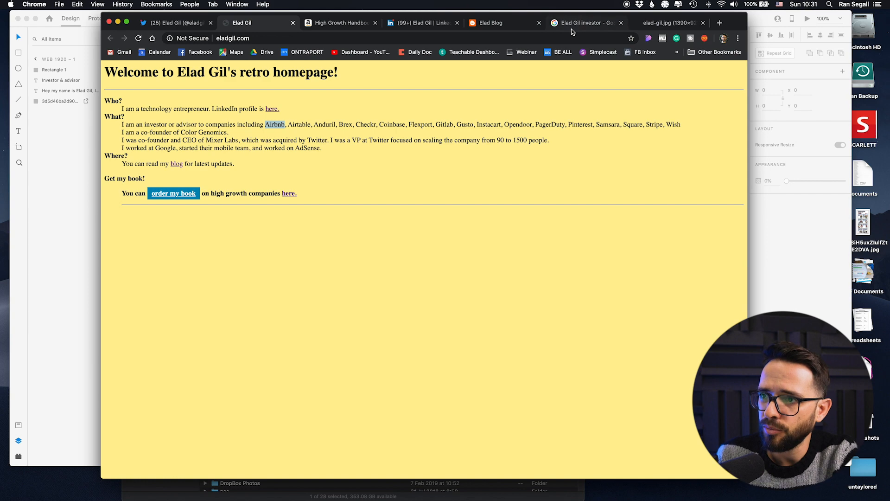
# Step: Search for "Airbnb logo png" in a new browser window
pyautogui.press('super+n')
pyautogui.press('super+v')
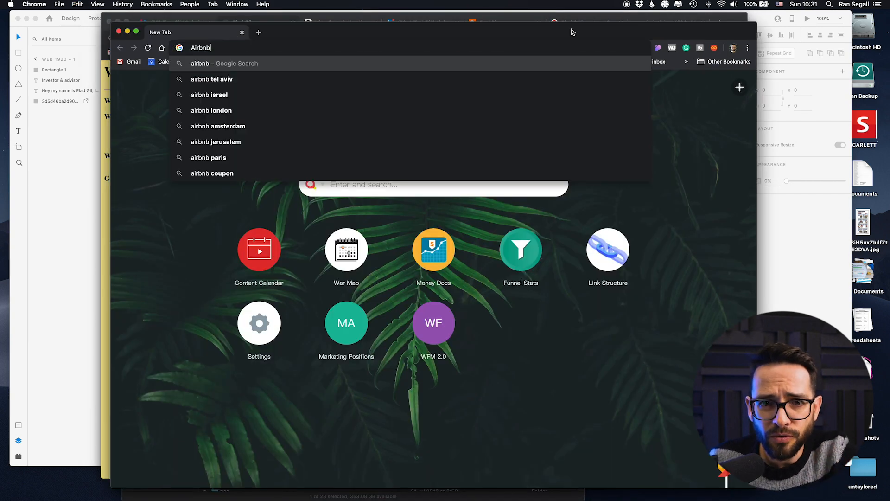
pyautogui.write('logo png')
pyautogui.press('Return')
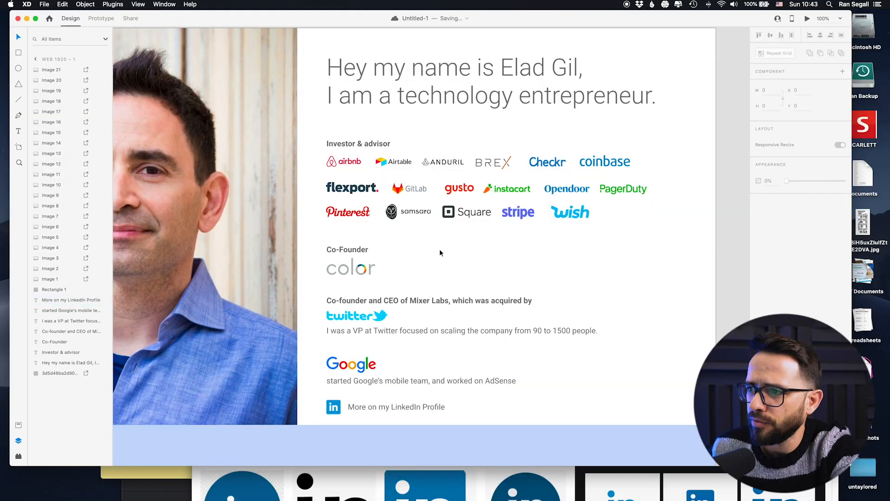
# Step: Nudge the "I was a VP at Twitter" description slightly further down below the Twitter logo
pyautogui.moveTo(661, 330); pyautogui.dragTo(586, 339)
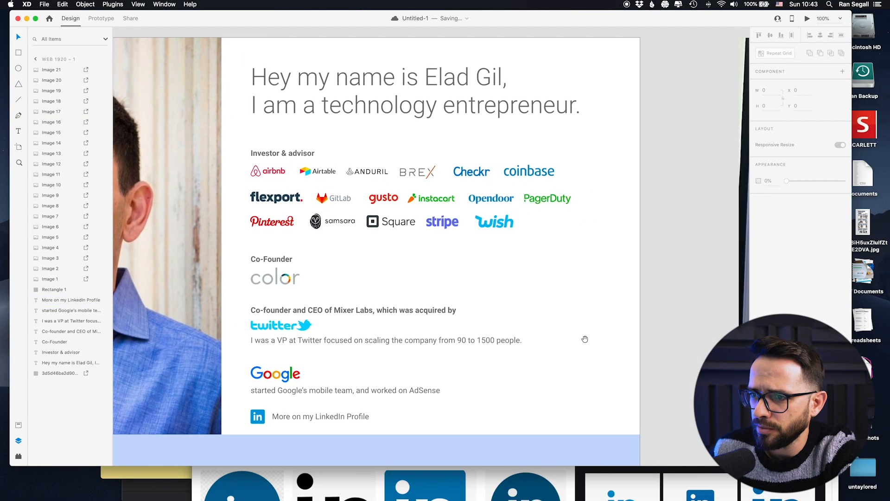
pyautogui.click(299, 341)
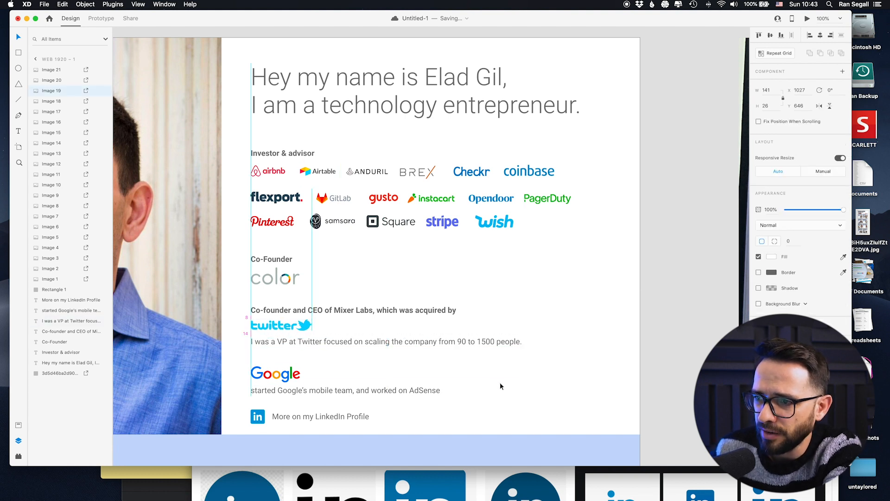
pyautogui.click(306, 293)
# Step: Examine the overall page composition, comparing the portrait with the headline, logo rows and role sections
pyautogui.press('super+minus')
pyautogui.moveTo(291, 274); pyautogui.dragTo(467, 280)
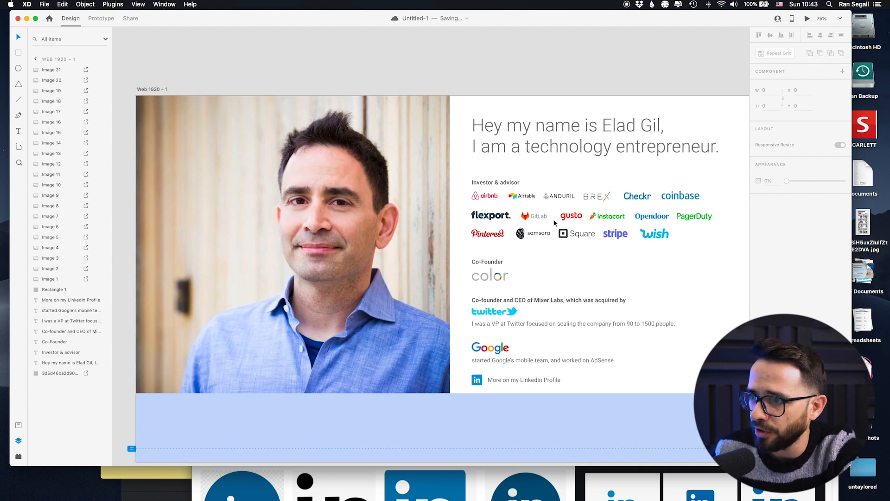
pyautogui.moveTo(554, 223); pyautogui.dragTo(527, 217)
pyautogui.press('super+z')
pyautogui.click(678, 254)
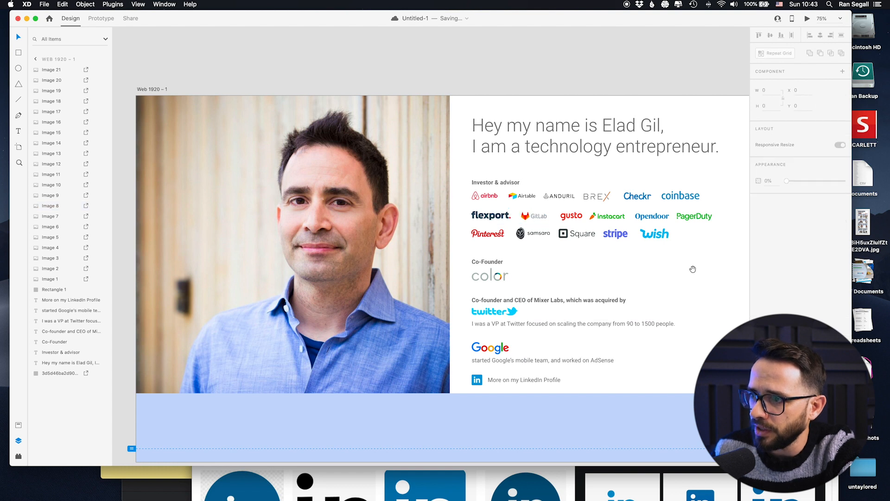
pyautogui.moveTo(691, 268); pyautogui.dragTo(626, 261)
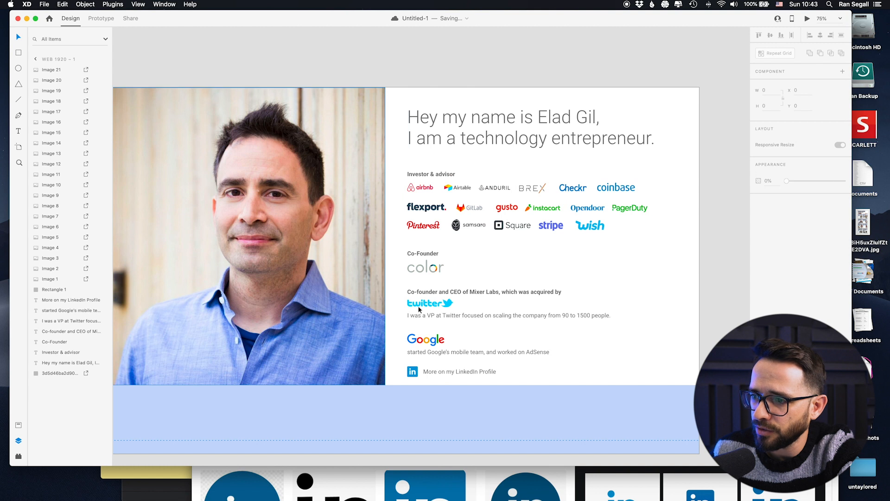
pyautogui.moveTo(357, 303); pyautogui.dragTo(391, 274)
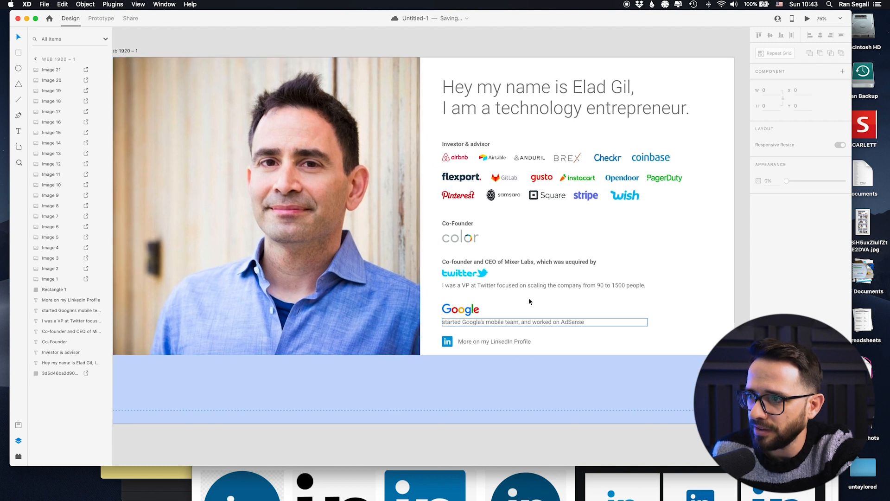
pyautogui.moveTo(464, 176); pyautogui.dragTo(468, 197)
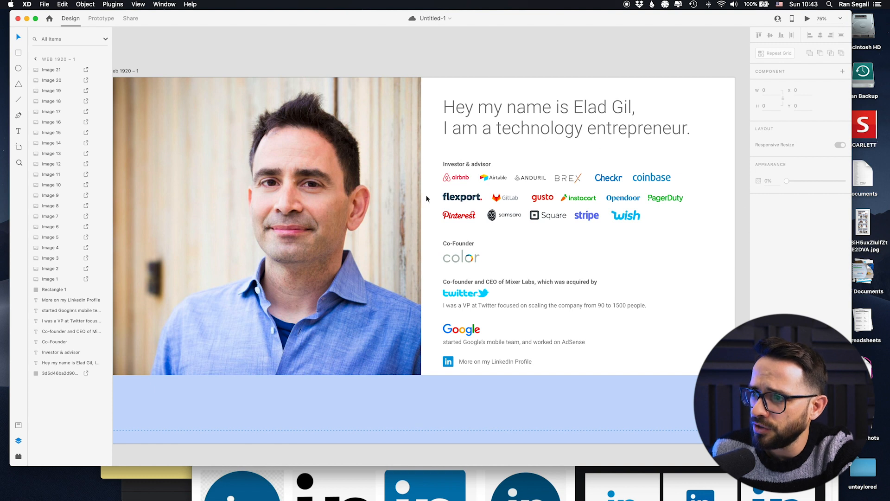
# Step: Select all the company logos under "Investor & advisor" and group them
pyautogui.moveTo(702, 225); pyautogui.dragTo(450, 177)
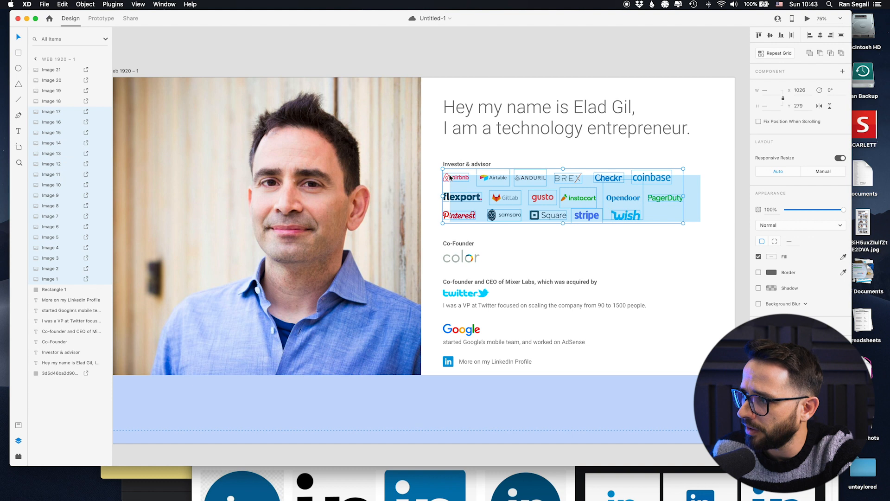
pyautogui.click(611, 252)
pyautogui.click(614, 177)
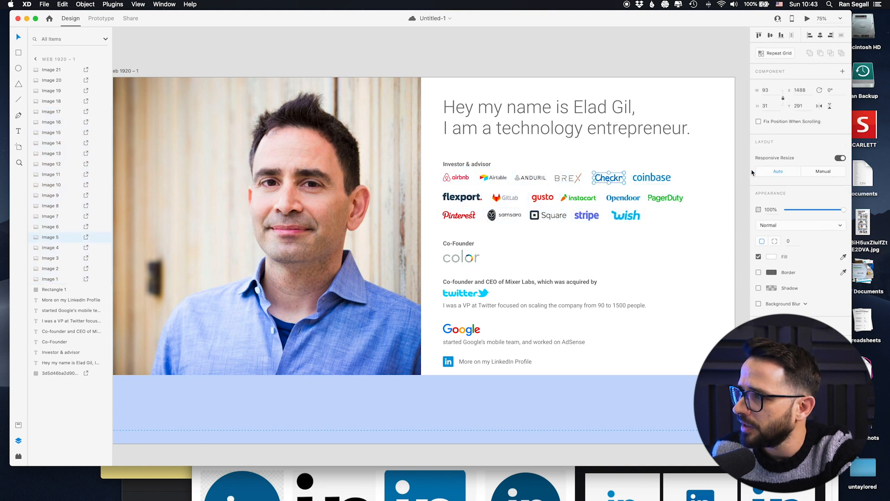
pyautogui.moveTo(676, 218); pyautogui.dragTo(454, 180)
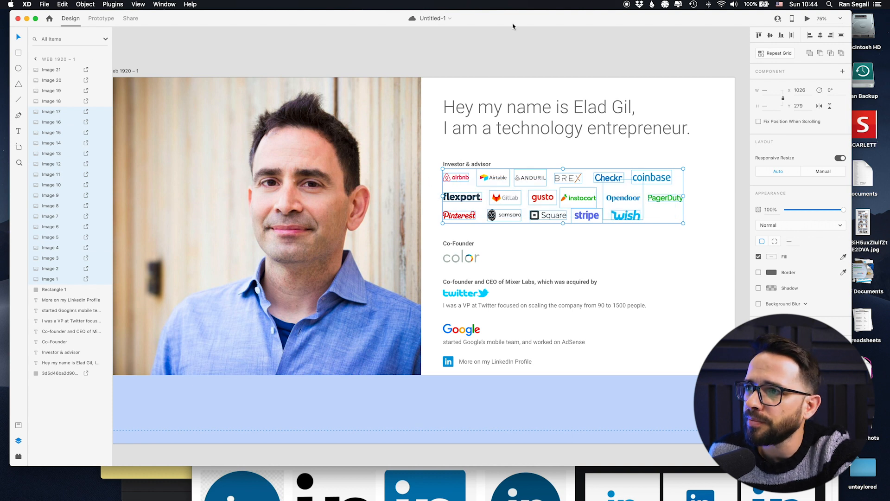
pyautogui.press('super+g')
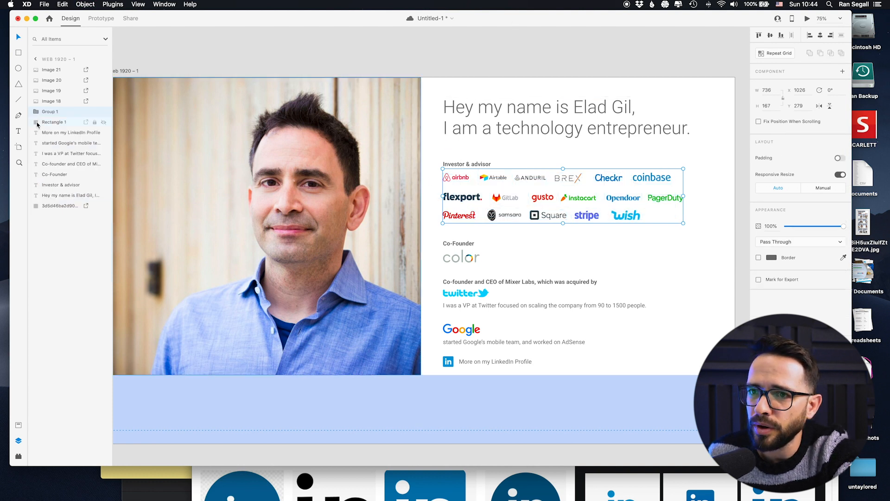
# Step: Switch to Chrome and search for "xd remove saturation" in a new tab
pyautogui.press('super+Tab')
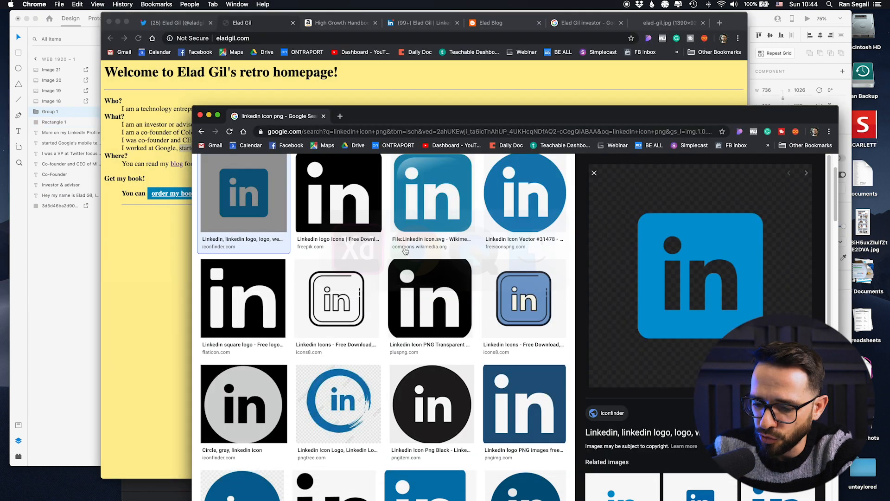
pyautogui.press('super+t')
pyautogui.write('go')
pyautogui.press('BackSpace')
pyautogui.press('BackSpace')
pyautogui.press('BackSpace')
pyautogui.write('x')
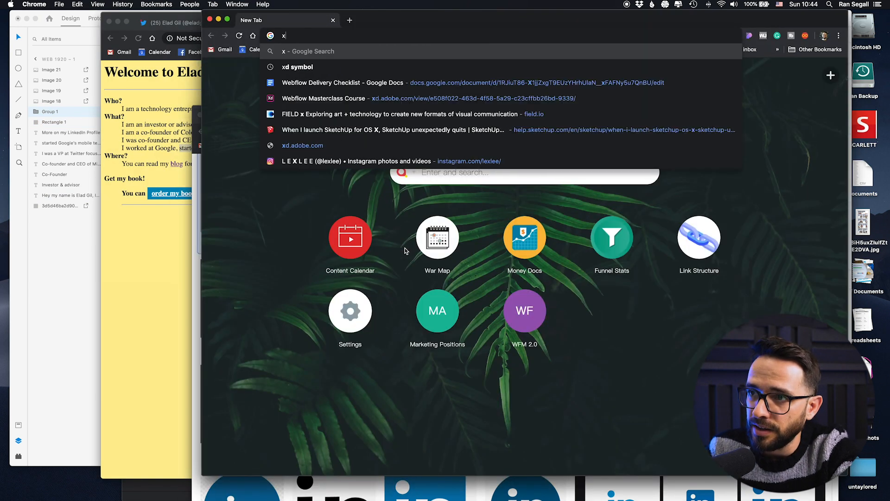
pyautogui.write('d remove sat')
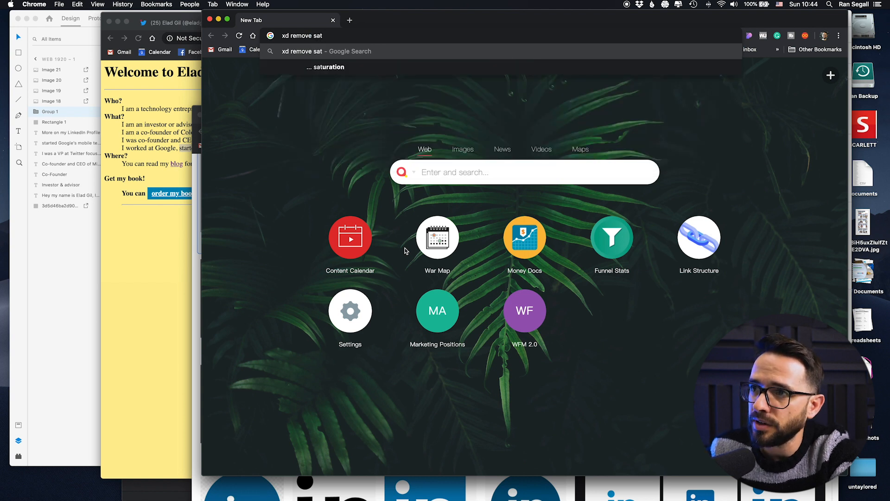
pyautogui.press('Down')
pyautogui.press('Return')
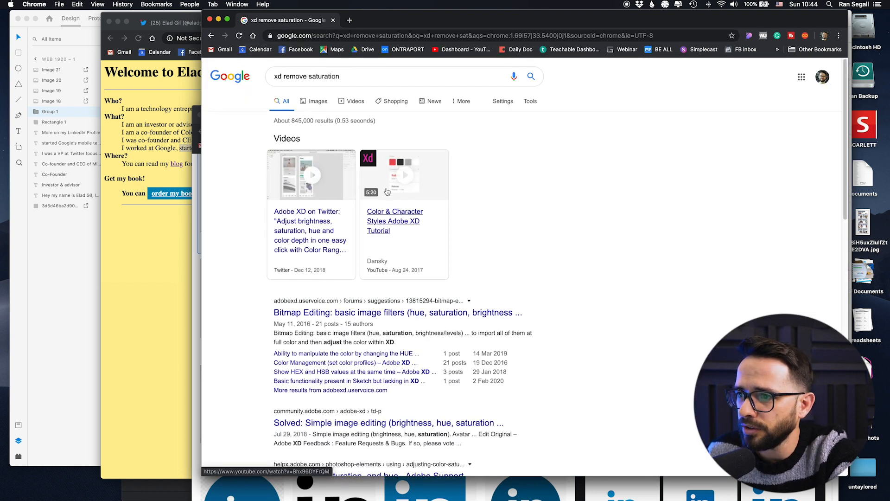
# Step: Check the search results and the Adobe community thread on simple image editing for a desaturation method, then return to Adobe XD
pyautogui.click(316, 313)
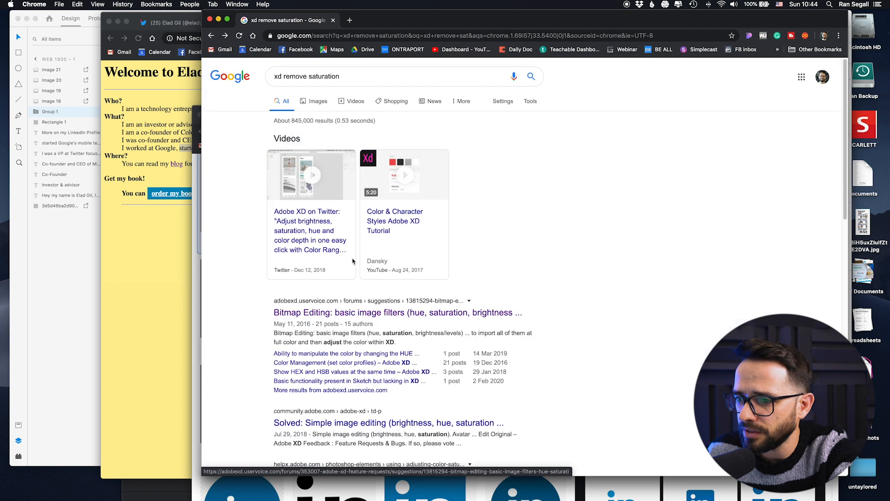
pyautogui.scroll(-1, 354, 261)
pyautogui.scroll(-1, 333, 376)
pyautogui.click(316, 368)
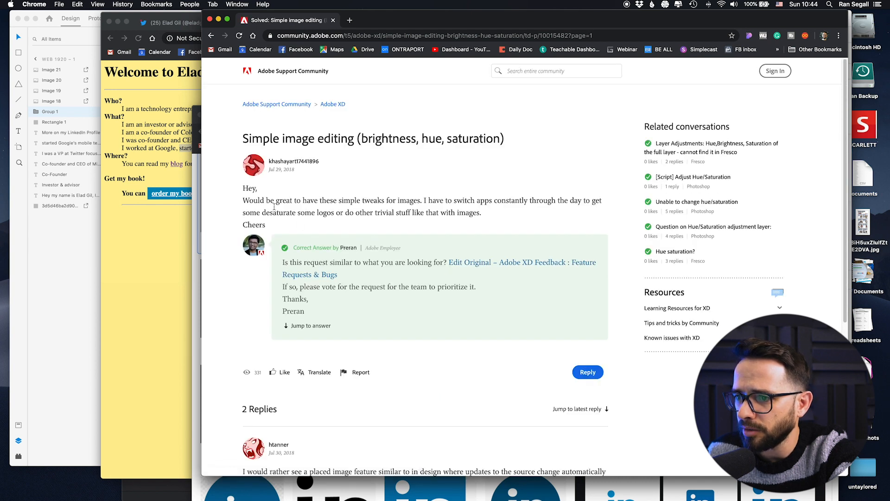
pyautogui.scroll(-5, 274, 207)
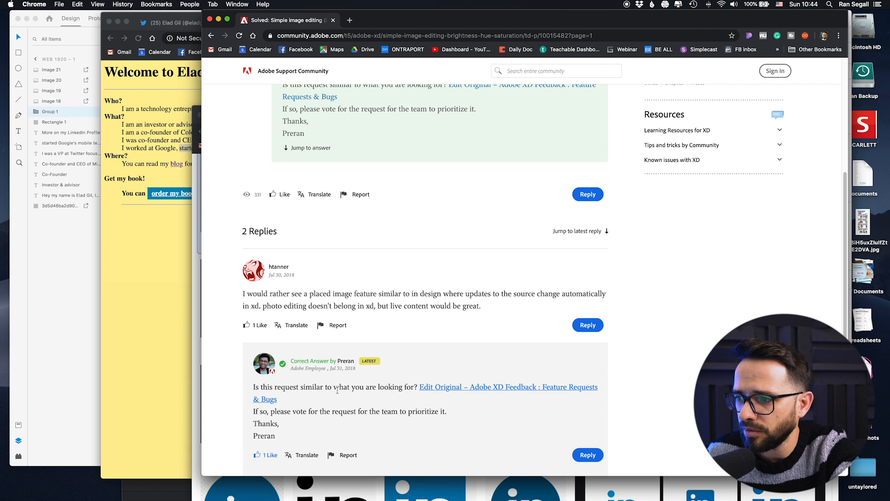
pyautogui.scroll(5, 372, 359)
pyautogui.click(78, 281)
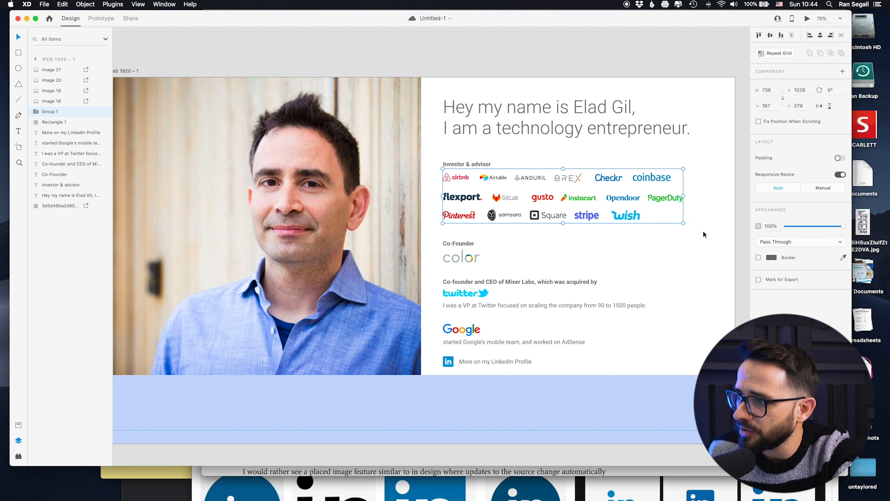
# Step: Try the Saturation blend mode on the investor logo group
pyautogui.click(816, 249)
pyautogui.click(816, 249)
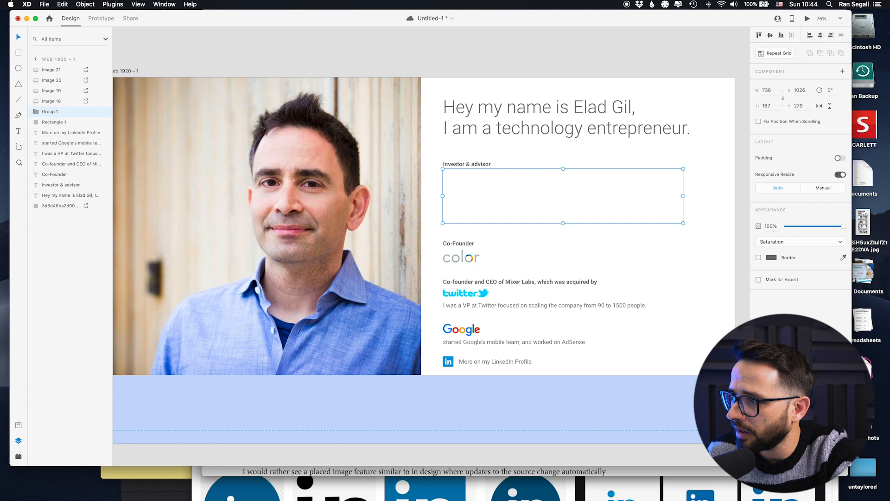
pyautogui.click(709, 252)
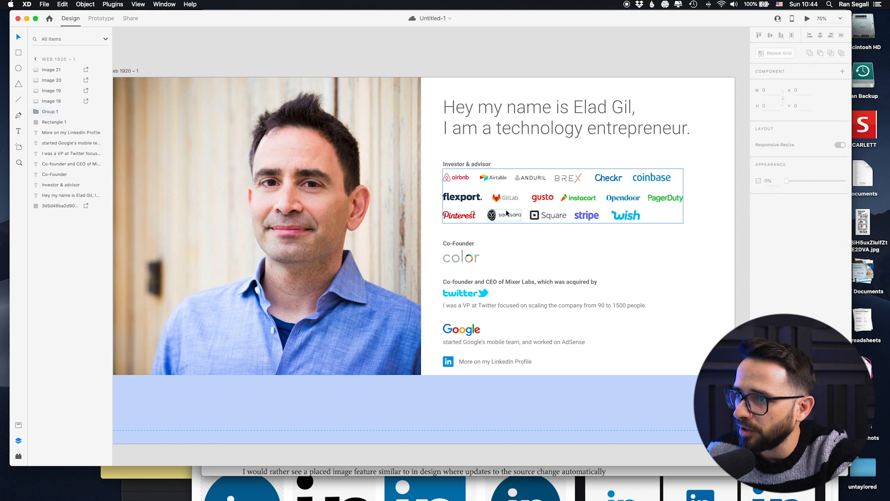
# Step: Draw a white rectangle of about 813 × 196 over the investor logos and set its blend mode to Saturation
pyautogui.press('r')
pyautogui.moveTo(434, 169)
pyautogui.mouseDown()
pyautogui.moveTo(464, 183)
pyautogui.moveTo(700, 232)
pyautogui.mouseUp()
pyautogui.click(783, 225)
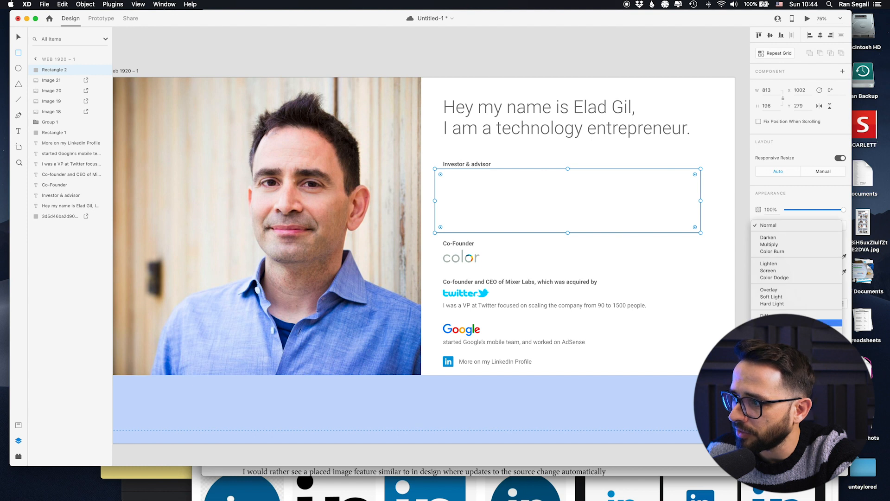
pyautogui.click(772, 341)
pyautogui.press('v')
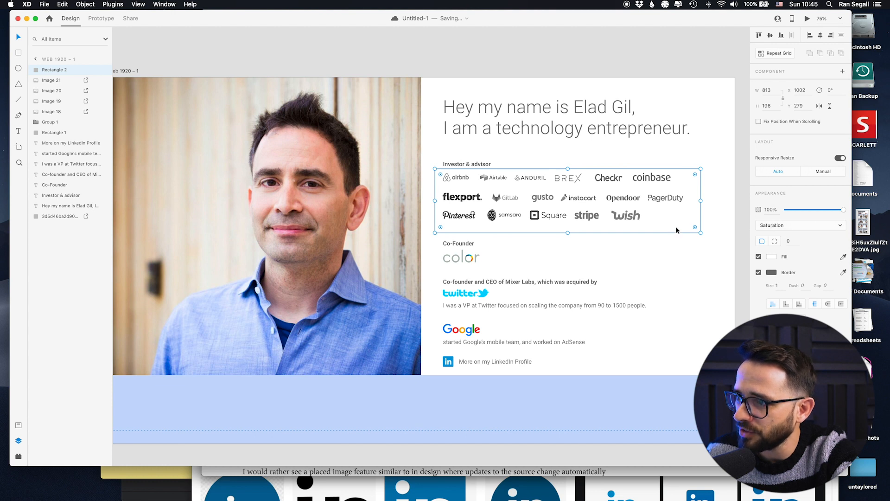
# Step: Duplicate the Saturation rectangle downwards and shrink the copy to about 180 × 54 over the Color logo
pyautogui.keyDown('alt'); pyautogui.moveTo(676, 228); pyautogui.dragTo(668, 276); pyautogui.keyUp('alt')
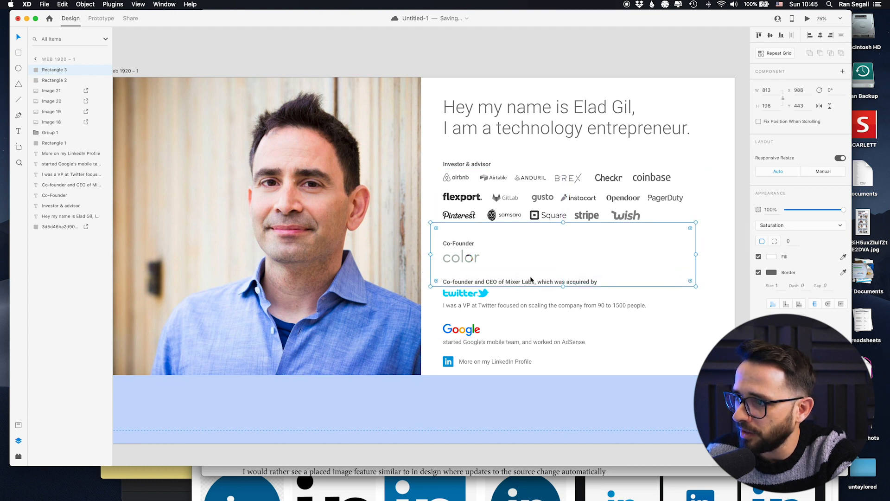
pyautogui.moveTo(563, 286); pyautogui.dragTo(548, 252)
pyautogui.moveTo(695, 258); pyautogui.dragTo(489, 260)
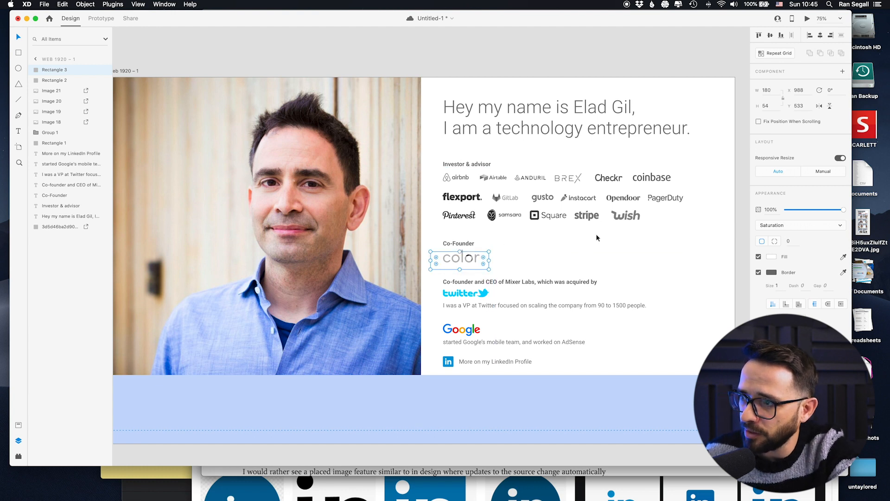
# Step: Place copies of the small Saturation rectangle over the Twitter logo at about Y 635 and the Google logo at about Y 737
pyautogui.moveTo(436, 265); pyautogui.dragTo(438, 311)
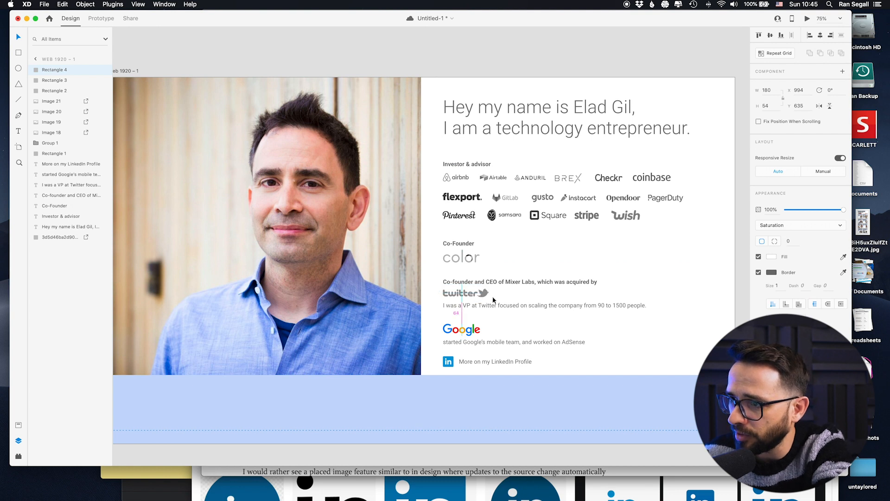
pyautogui.moveTo(438, 300); pyautogui.dragTo(438, 334)
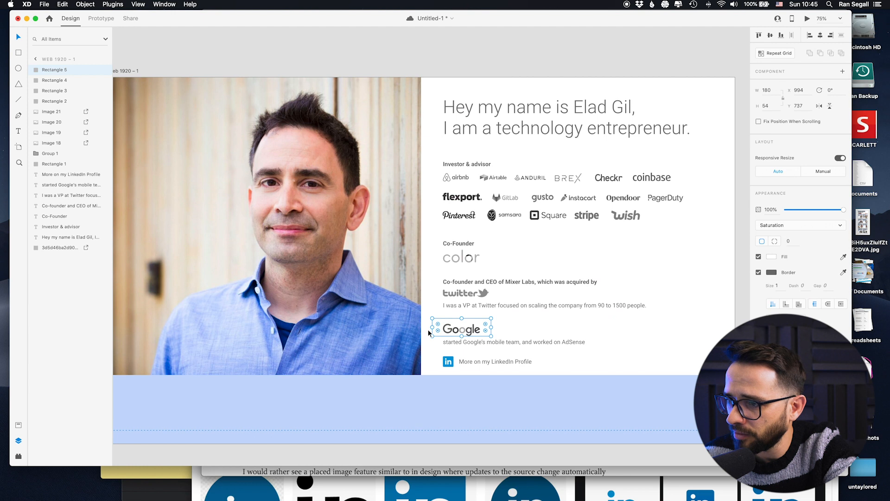
# Step: Save the document and group the Saturation rectangles with their logos for the investor, Twitter and Google sections
pyautogui.click(427, 343)
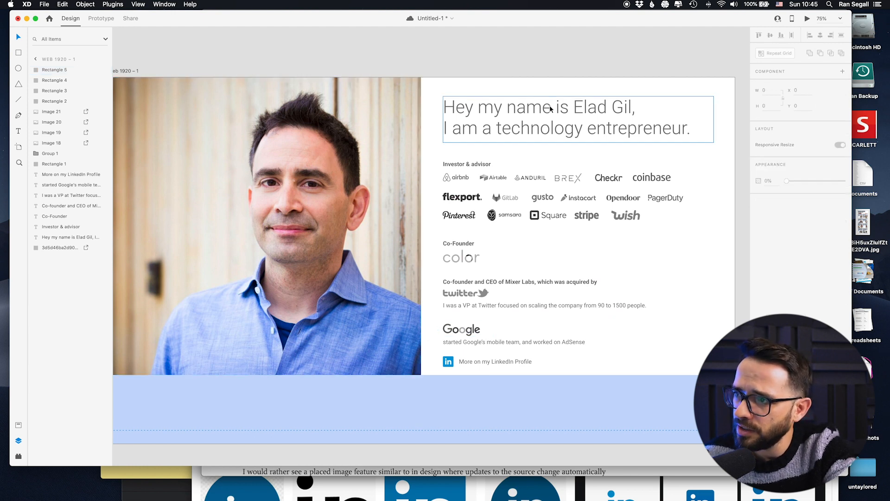
pyautogui.press('super+s')
pyautogui.moveTo(717, 171); pyautogui.dragTo(436, 232)
pyautogui.press('super+g')
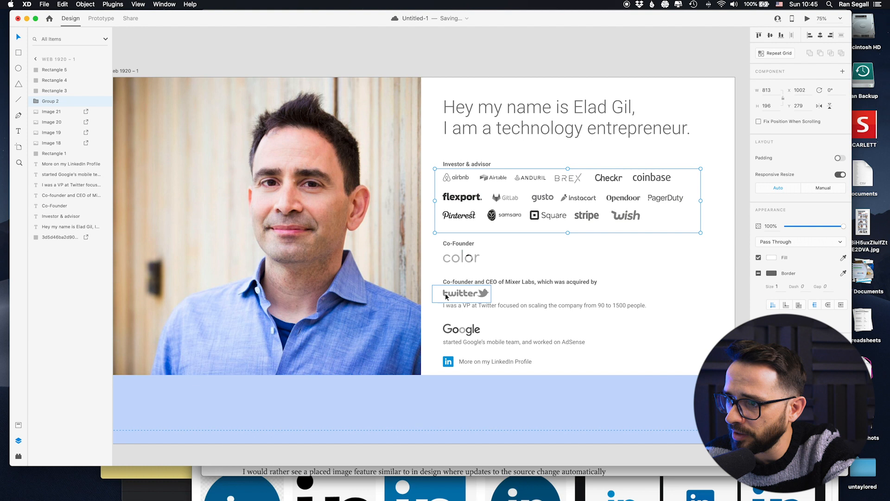
pyautogui.moveTo(514, 292); pyautogui.dragTo(445, 298)
pyautogui.press('super+g')
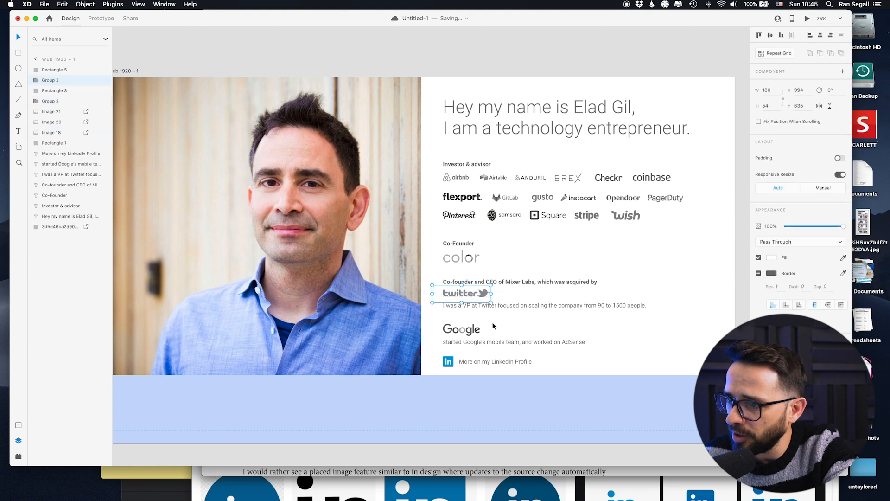
pyautogui.moveTo(493, 324); pyautogui.dragTo(462, 328)
pyautogui.press('super+g')
# Step: Set the opacity of the investor logo group to 50%
pyautogui.click(626, 207)
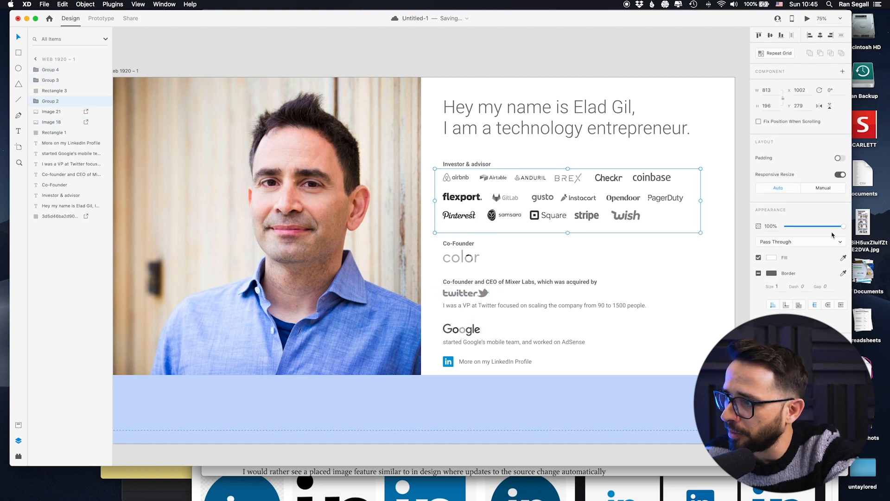
pyautogui.moveTo(840, 227); pyautogui.dragTo(819, 227)
pyautogui.click(769, 226)
pyautogui.write('50')
pyautogui.press('Return')
# Step: Set the opacity of the Saturation rectangle over the Color logo to 50%
pyautogui.click(468, 259)
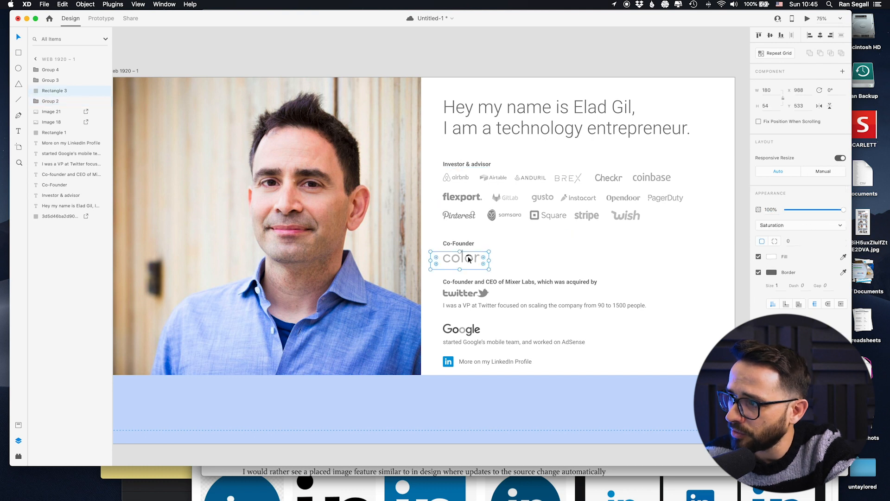
pyautogui.write('50')
pyautogui.press('Return')
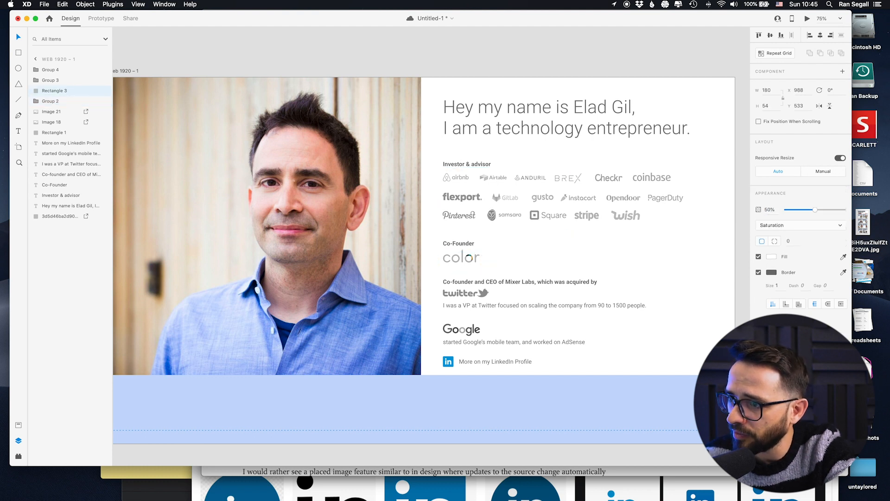
# Step: Set the opacity of the Twitter and Google logo groups to 50% each
pyautogui.click(466, 293)
pyautogui.write('50')
pyautogui.press('Return')
pyautogui.click(461, 329)
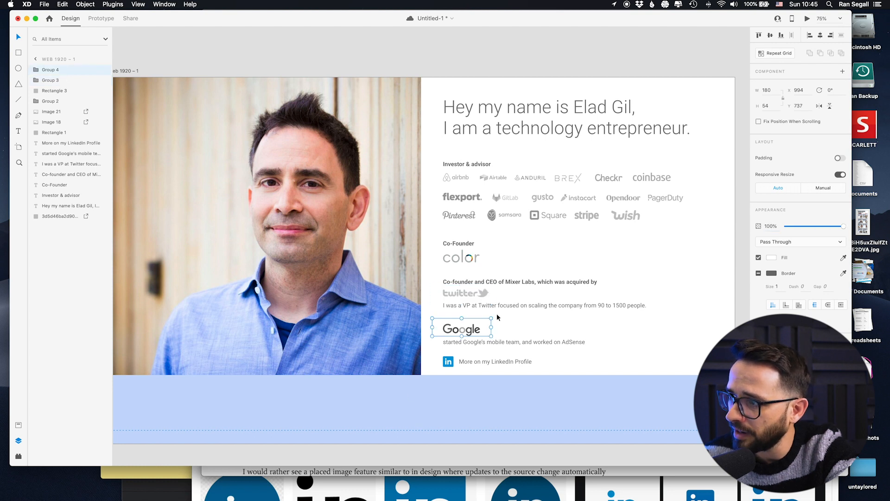
pyautogui.write('50')
pyautogui.press('Return')
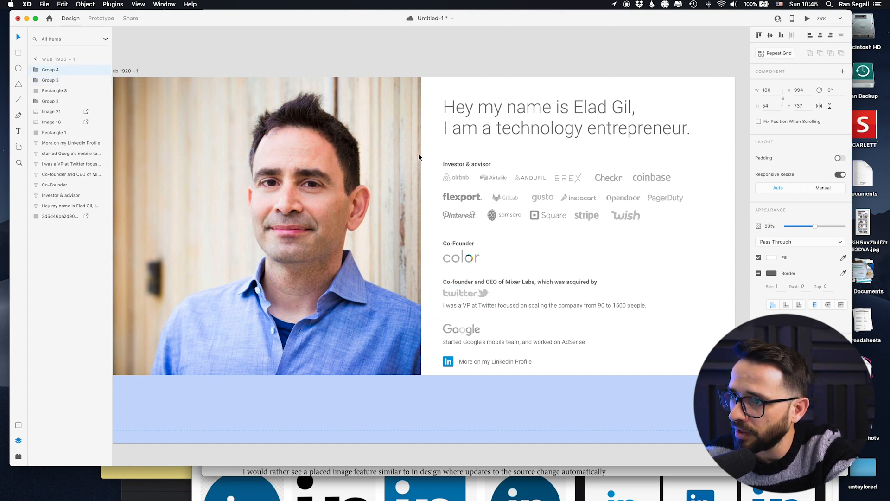
# Step: Darken the text colour of the introduction headline and the three bold section headings to a near-black grey
pyautogui.click(467, 165)
pyautogui.keyDown('shift'); pyautogui.click(459, 244); pyautogui.keyUp('shift')
pyautogui.keyDown('shift'); pyautogui.click(493, 283); pyautogui.keyUp('shift')
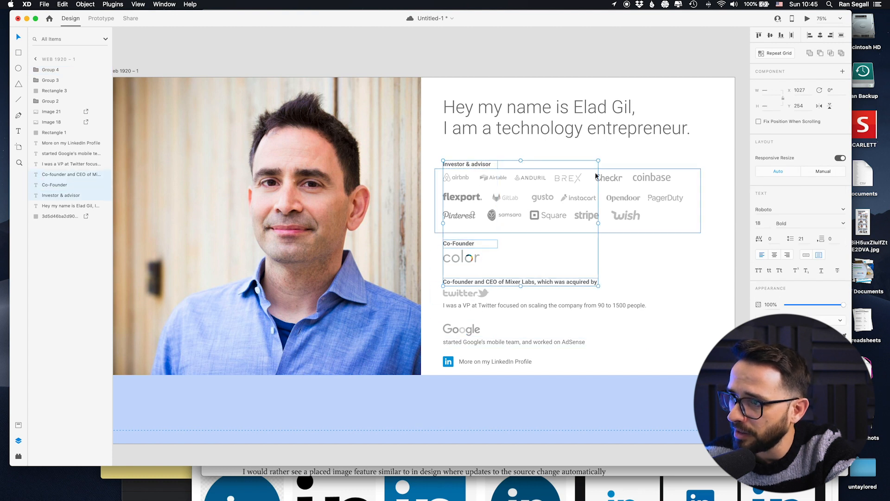
pyautogui.keyDown('shift'); pyautogui.click(535, 126); pyautogui.keyUp('shift')
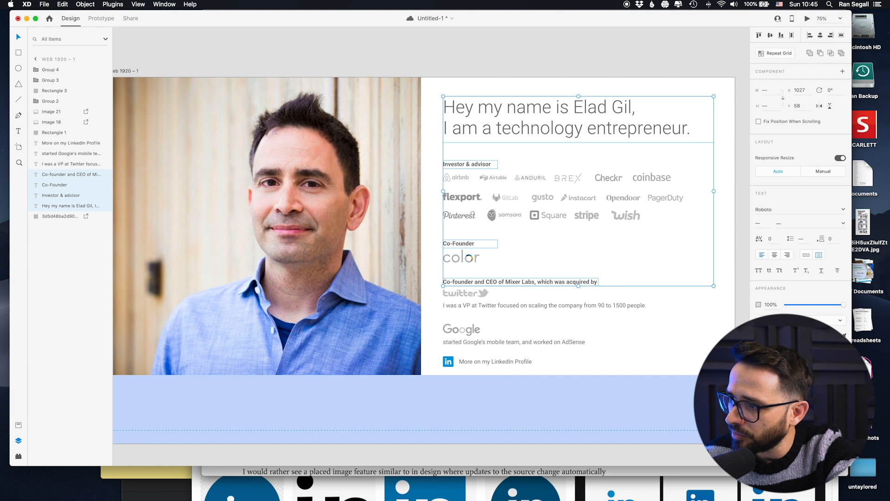
pyautogui.click(768, 336)
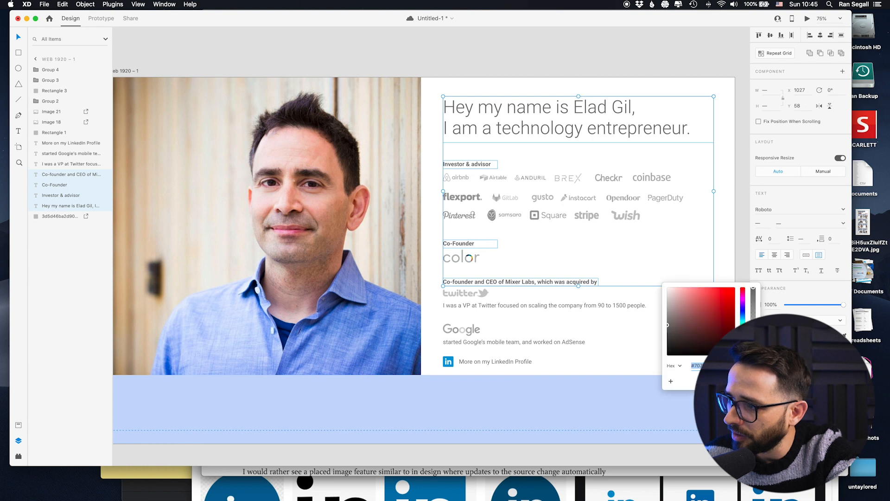
pyautogui.click(672, 339)
pyautogui.moveTo(654, 338); pyautogui.dragTo(633, 344)
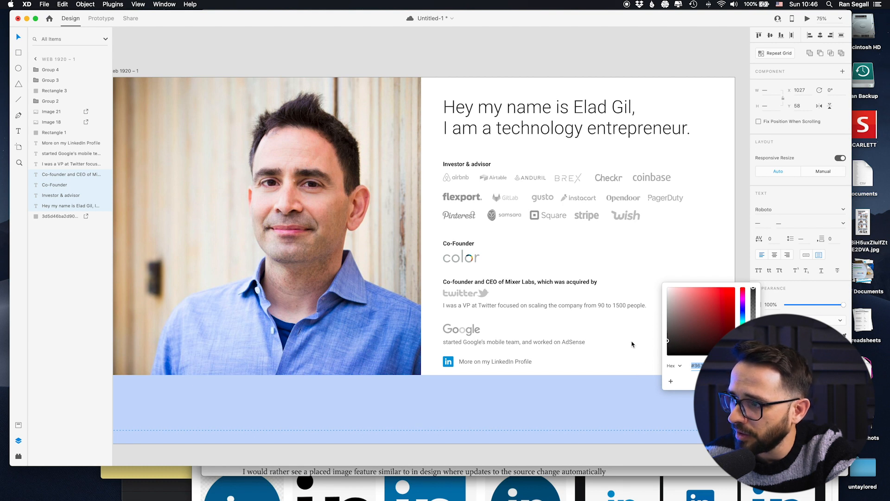
pyautogui.click(714, 303)
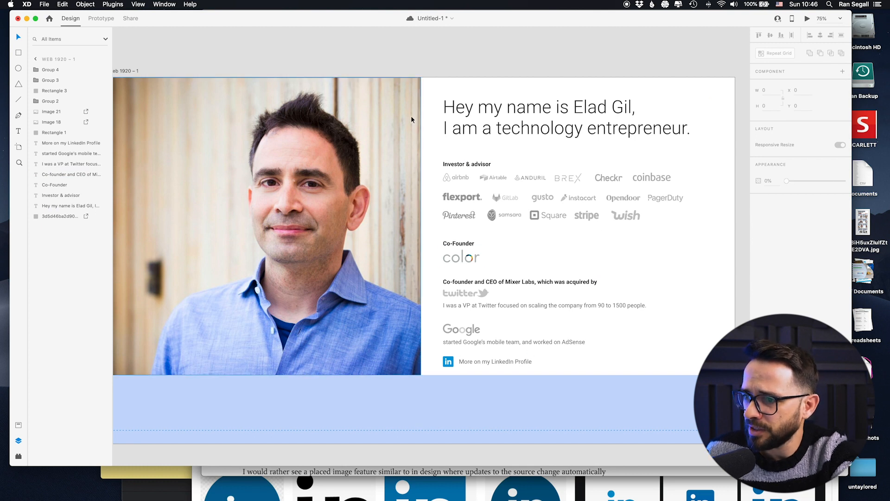
# Step: Preview the homepage artboard in the desktop preview window and close it
pyautogui.click(448, 361)
pyautogui.click(562, 360)
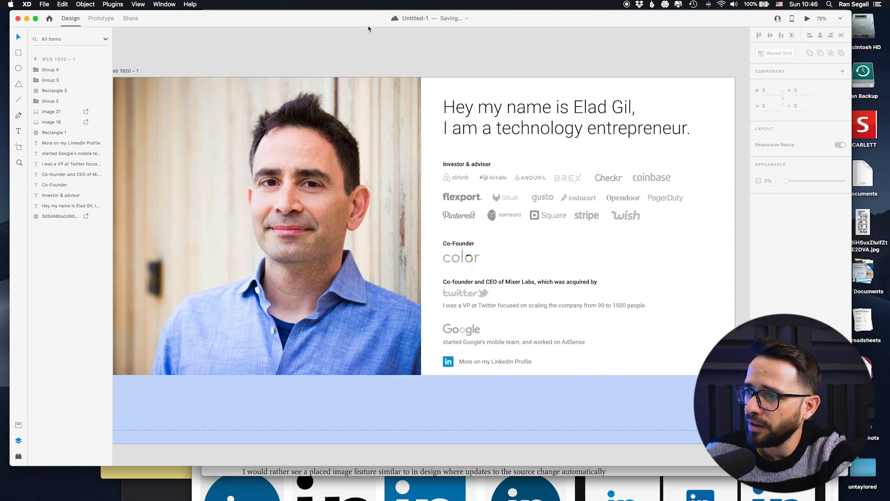
pyautogui.moveTo(367, 22); pyautogui.dragTo(379, 22)
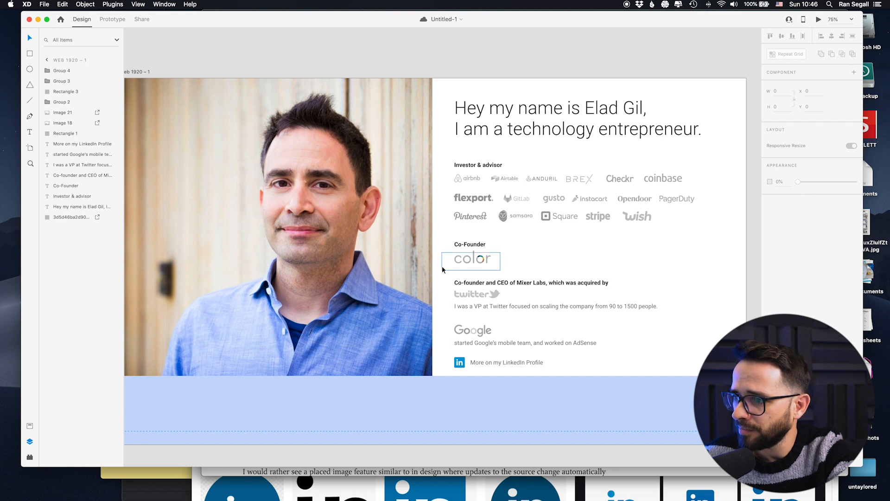
pyautogui.moveTo(695, 285); pyautogui.dragTo(705, 259)
pyautogui.press('super+Return')
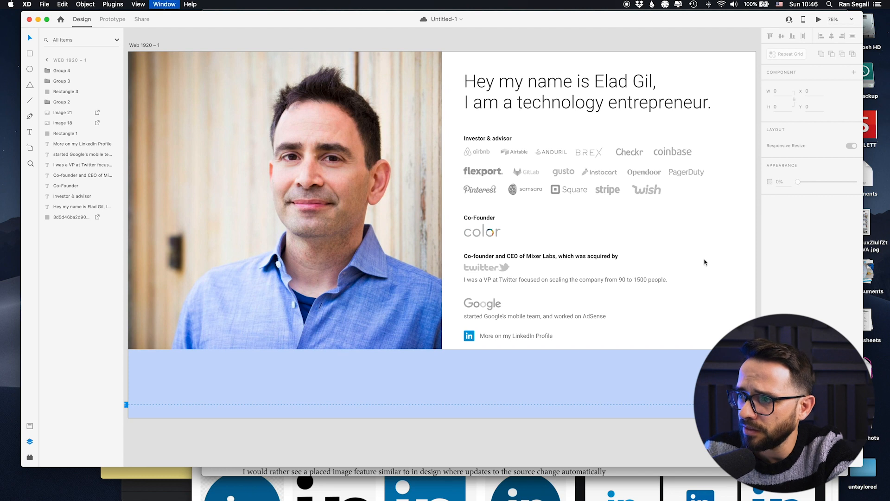
pyautogui.moveTo(389, 23); pyautogui.dragTo(406, 96)
pyautogui.click(80, 91)
pyautogui.click(375, 114)
# Step: Extend the artboard downwards and stretch the blue bottom band to a height of about 379 to fill it
pyautogui.hscroll(3, 431, 147)
pyautogui.press('super+plus')
pyautogui.moveTo(379, 96); pyautogui.dragTo(405, 79)
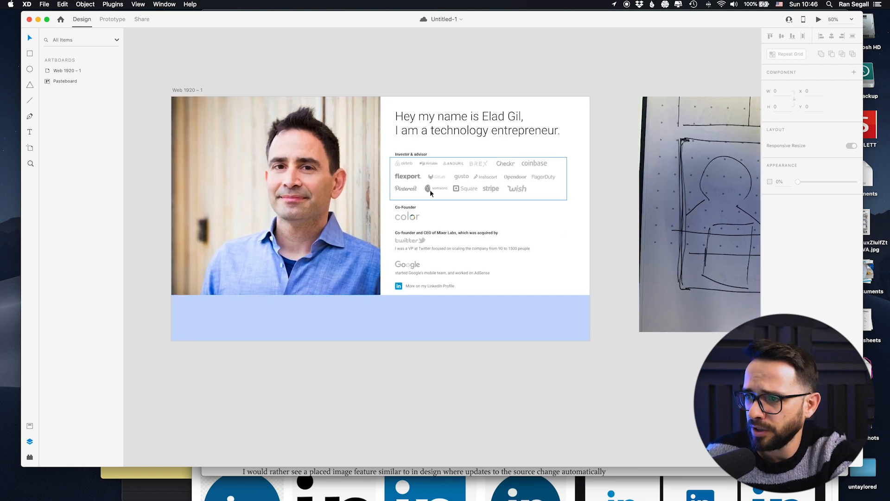
pyautogui.click(184, 92)
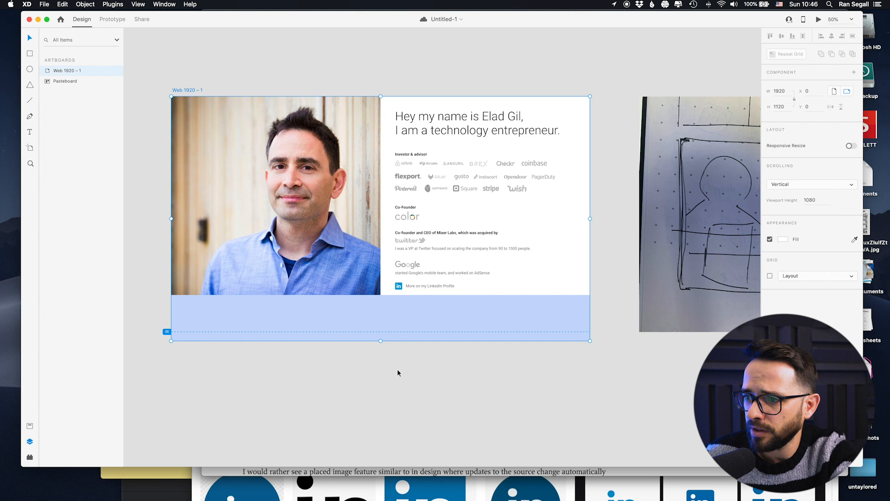
pyautogui.moveTo(381, 341); pyautogui.dragTo(383, 378)
pyautogui.click(419, 417)
pyautogui.click(384, 331)
pyautogui.moveTo(380, 342); pyautogui.dragTo(380, 377)
# Step: Compare the design with the hand-drawn sketch and with the remaining content of the original homepage in Chrome
pyautogui.hscroll(5, 648, 286)
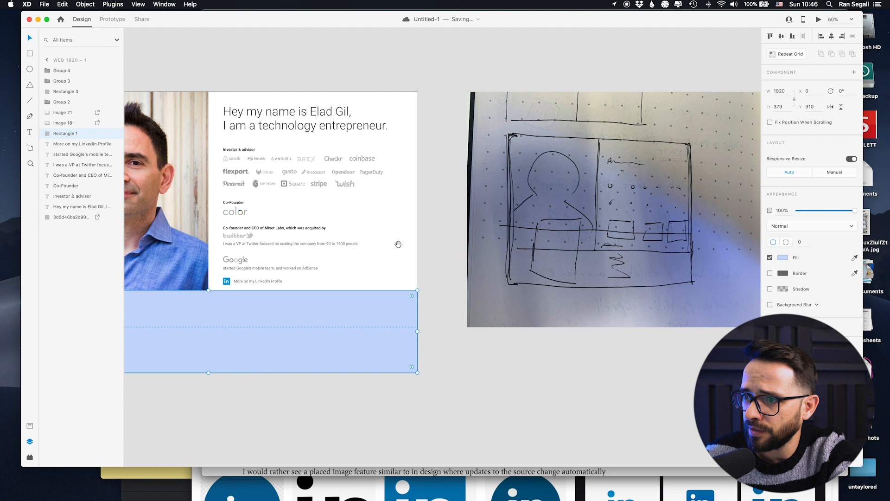
pyautogui.hscroll(-3, 397, 243)
pyautogui.hscroll(-3, 463, 260)
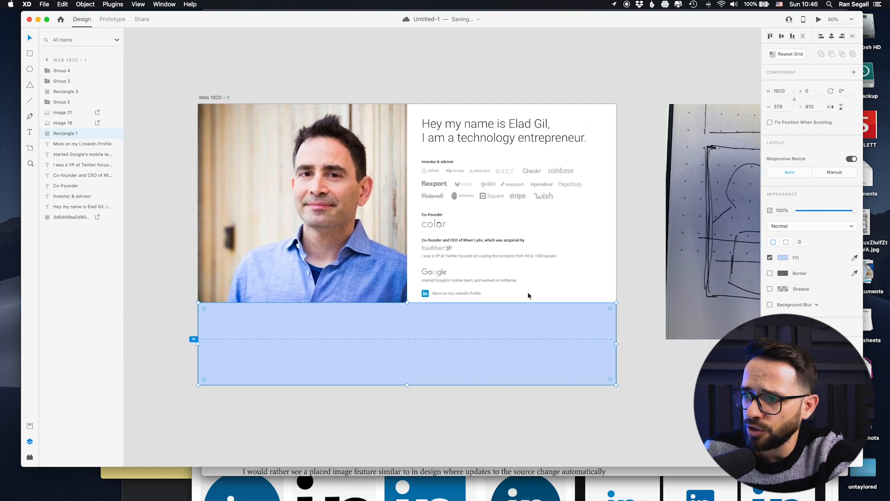
pyautogui.press('super+equal')
pyautogui.scroll(2, 345, 202)
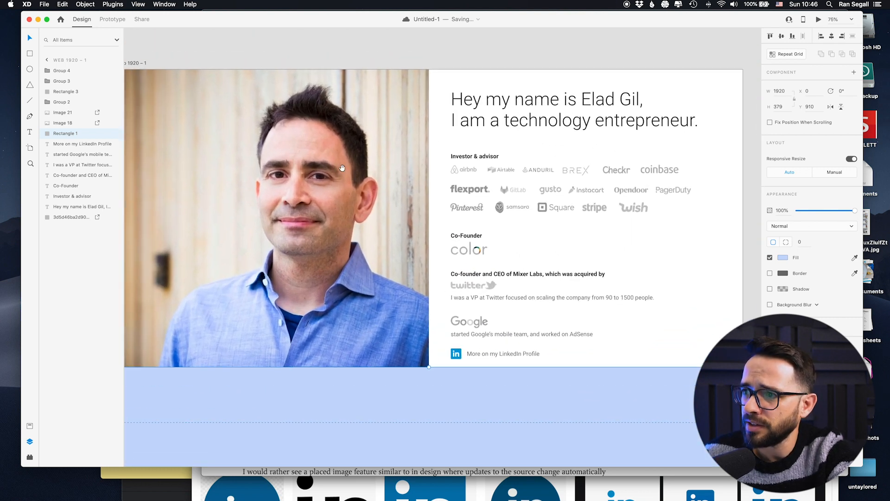
pyautogui.click(349, 42)
pyautogui.press('super+Tab')
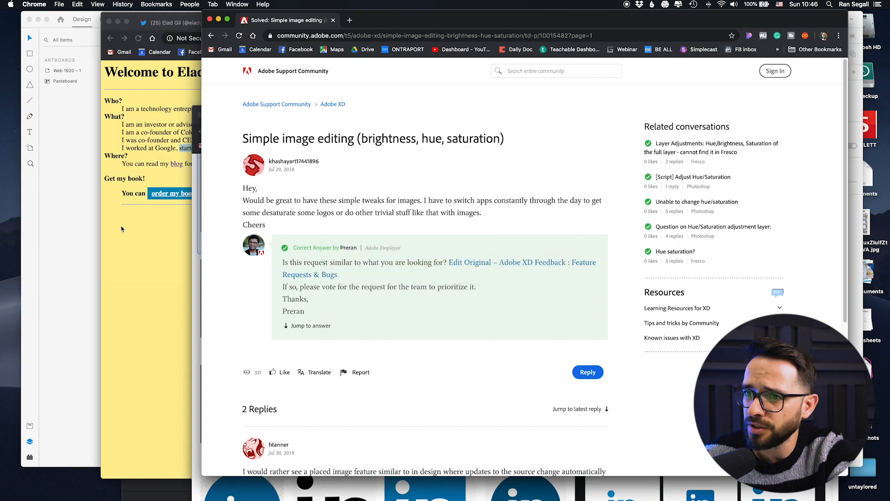
pyautogui.click(138, 105)
pyautogui.moveTo(126, 106); pyautogui.dragTo(384, 162)
pyautogui.click(383, 164)
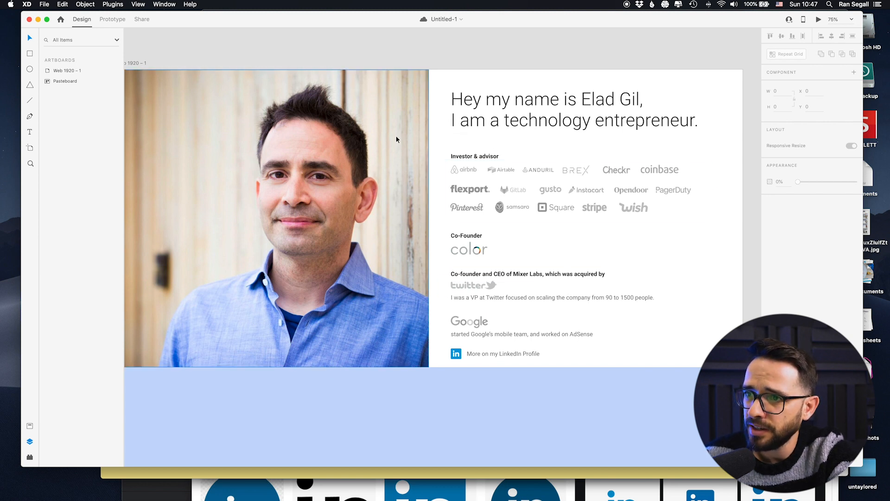
pyautogui.press('super+Tab')
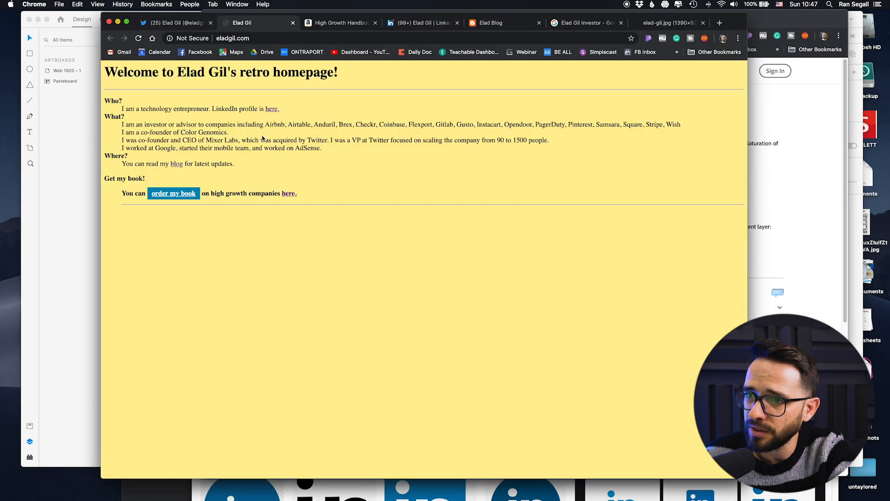
pyautogui.click(68, 198)
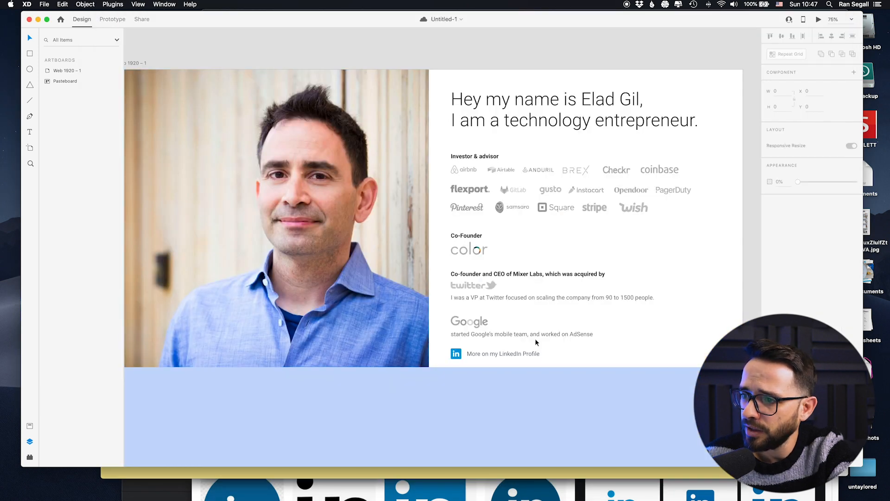
# Step: Examine the hand-drawn sketch beside the artboard for the layout of the bottom band
pyautogui.scroll(-3, 535, 343)
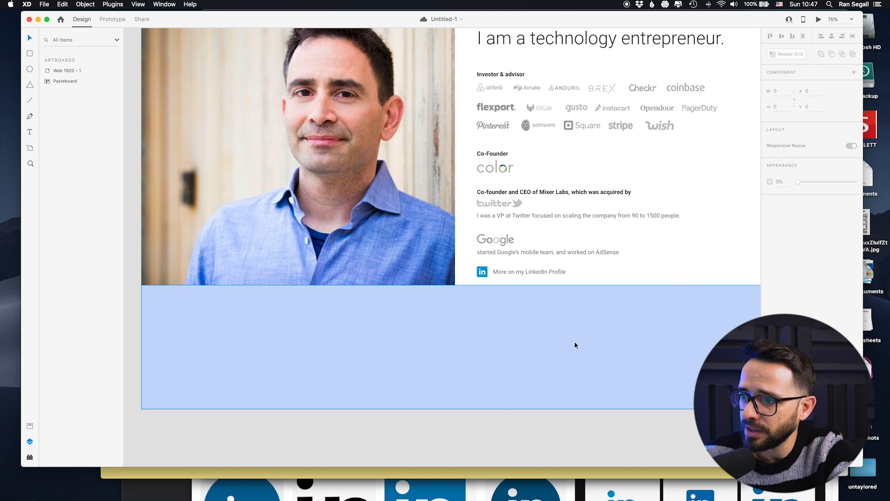
pyautogui.hscroll(3, 575, 346)
pyautogui.press('super+minus')
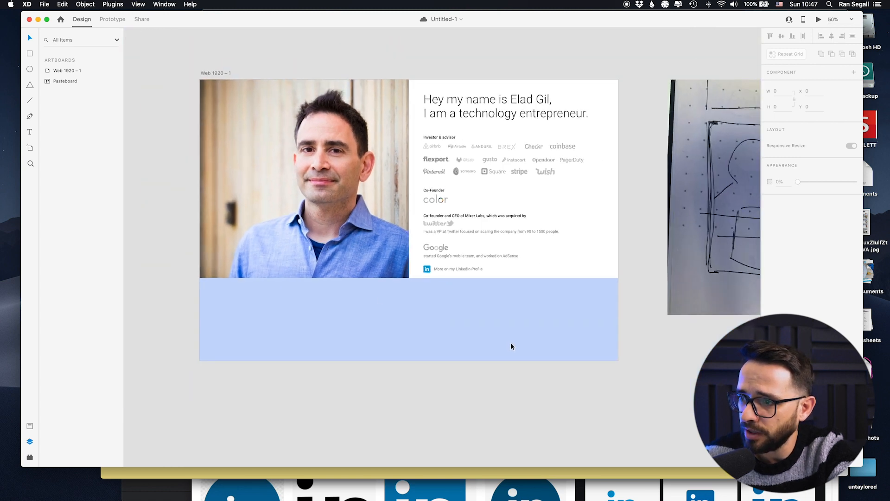
pyautogui.press('space')
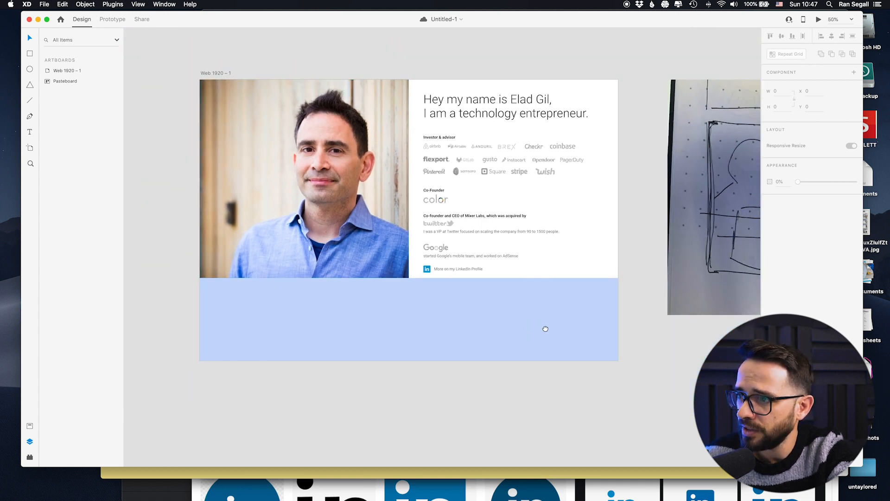
pyautogui.moveTo(546, 329); pyautogui.dragTo(228, 302)
pyautogui.moveTo(346, 274); pyautogui.dragTo(652, 254)
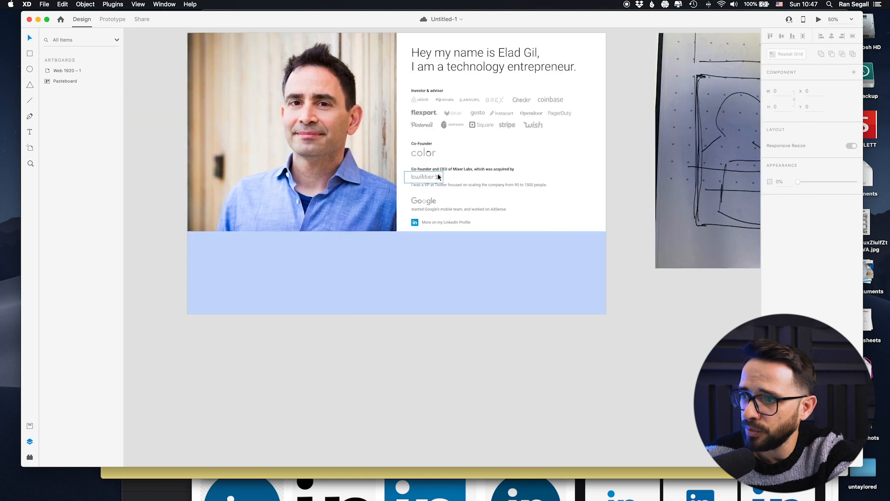
pyautogui.click(383, 297)
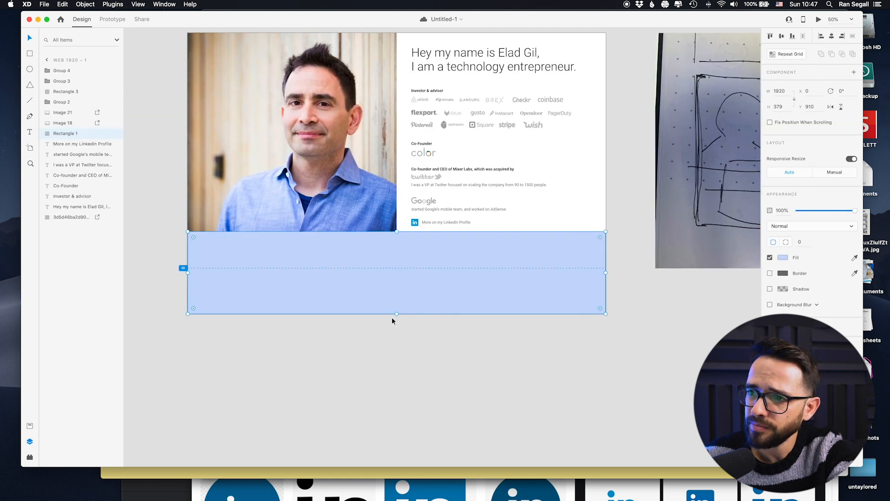
pyautogui.click(306, 334)
# Step: Switch to Chrome and search Google Images in a new window for "book cover mockup psd free"
pyautogui.press('super+Tab')
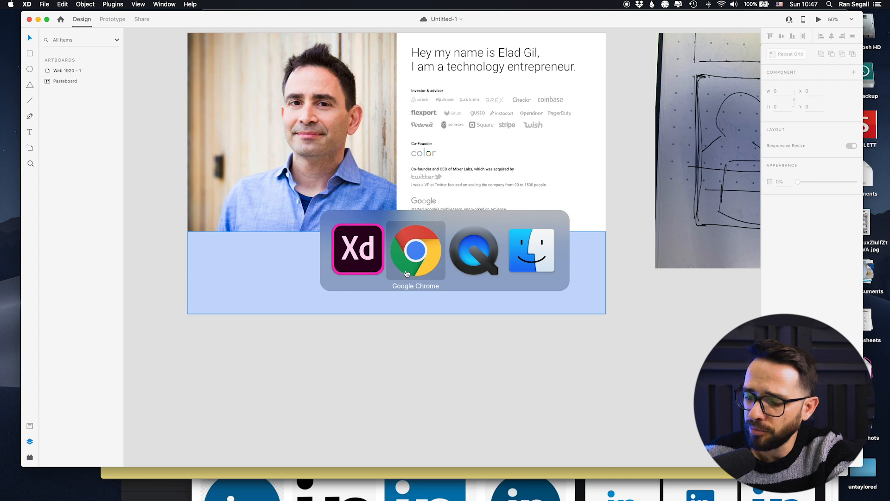
pyautogui.press('super+n')
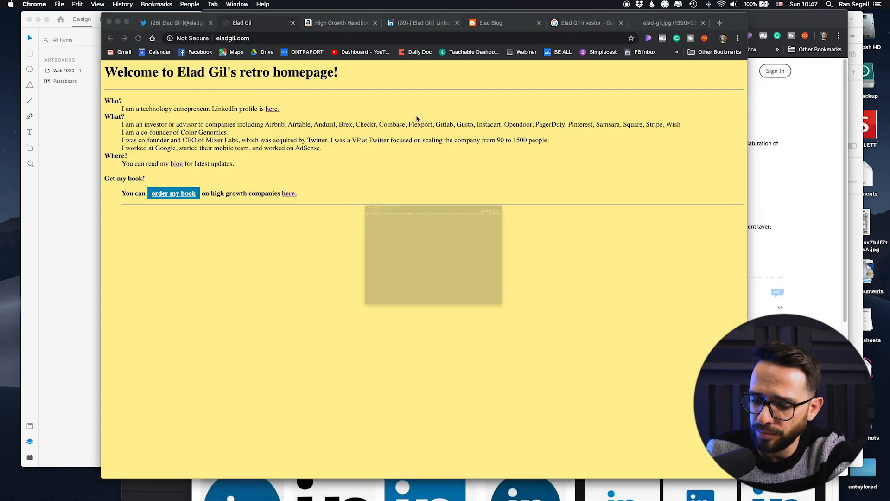
pyautogui.write('book cove')
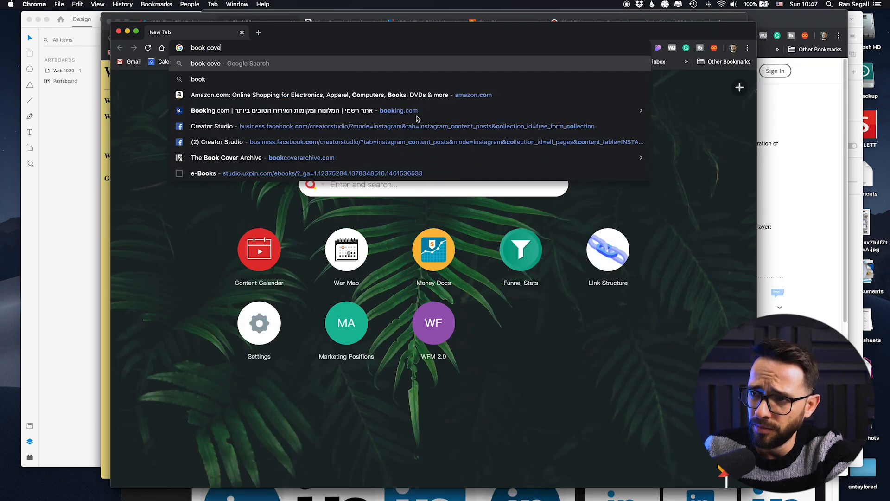
pyautogui.write('r mockup psd')
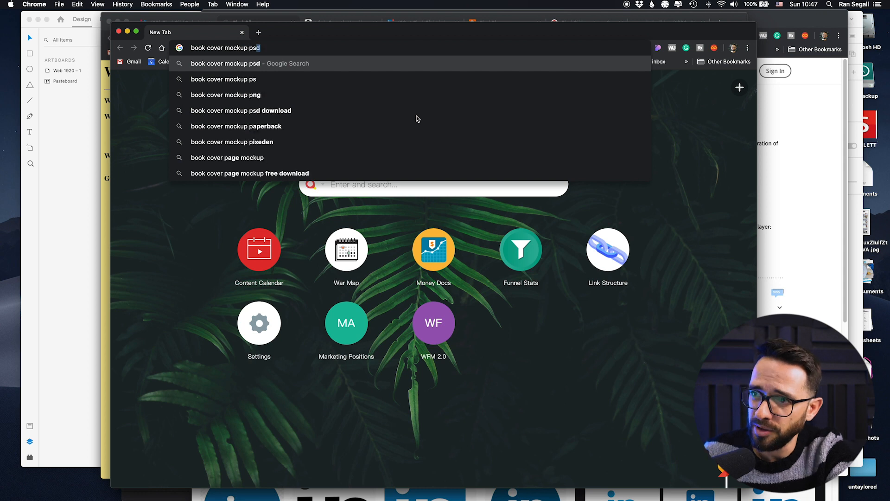
pyautogui.press('Return')
pyautogui.click(275, 92)
pyautogui.write('free')
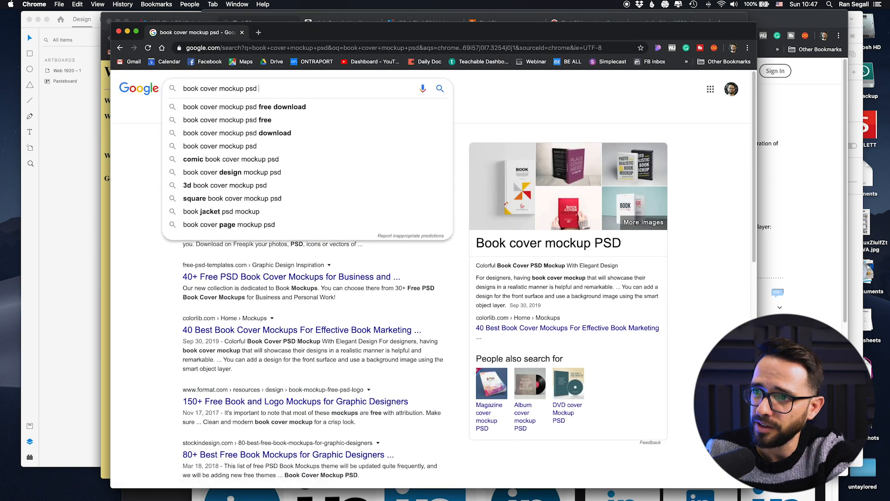
pyautogui.press('Return')
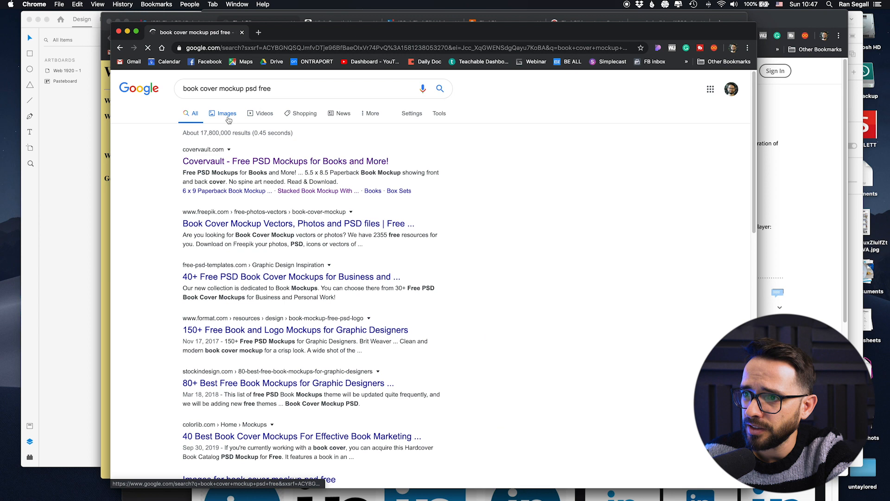
pyautogui.click(225, 114)
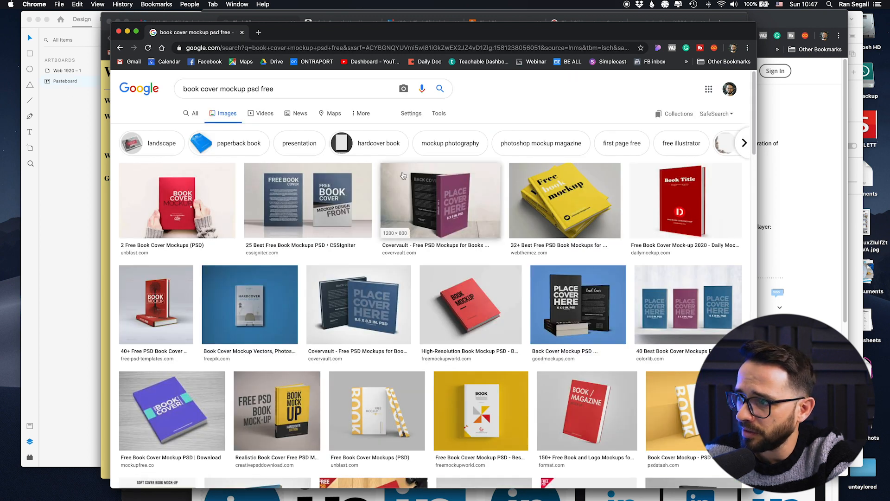
# Step: Open Daily Mockup's page for the red "Free Book Cover Mock-up" and download its zip archive to the Desktop
pyautogui.click(669, 195)
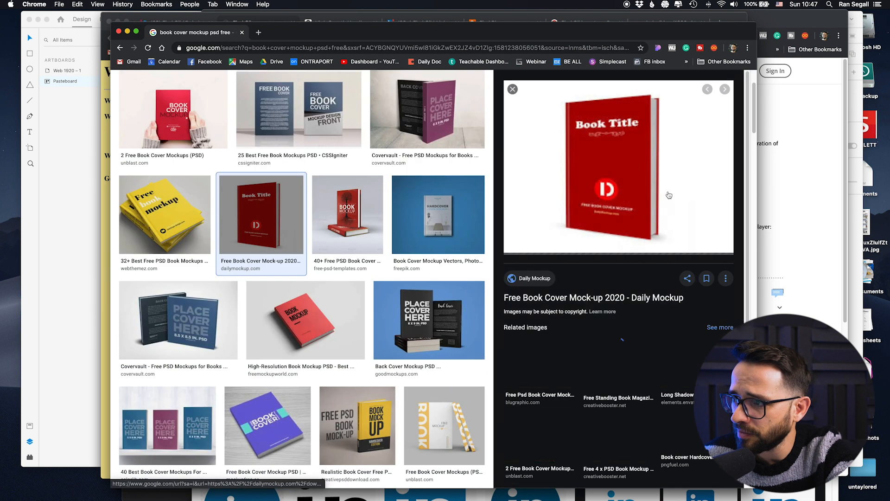
pyautogui.click(590, 298)
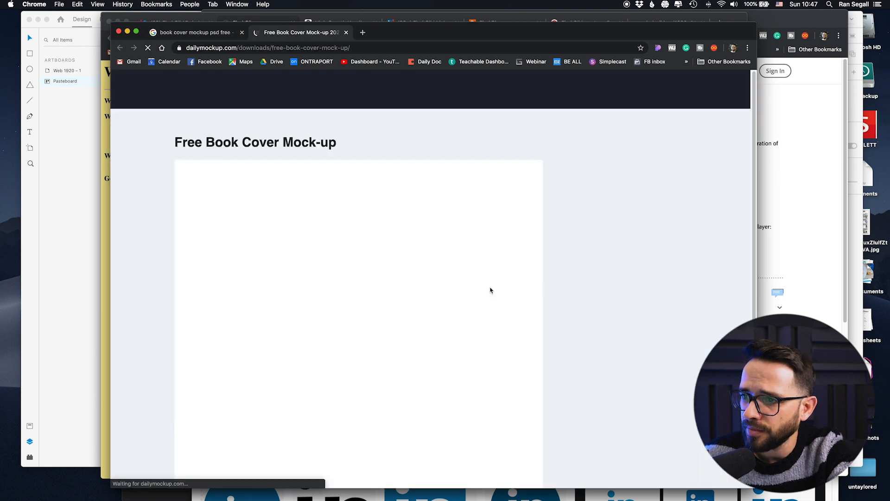
pyautogui.scroll(-3, 429, 312)
pyautogui.scroll(-8, 349, 272)
pyautogui.scroll(5, 333, 273)
pyautogui.click(442, 330)
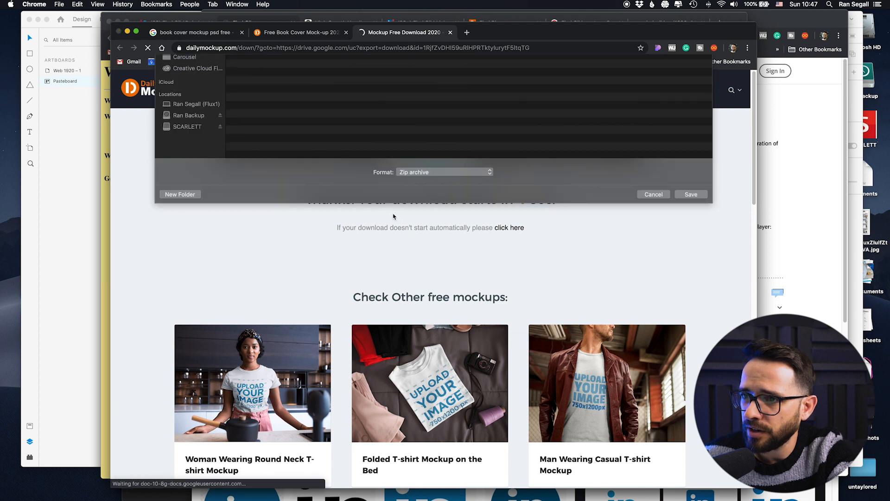
pyautogui.press('Return')
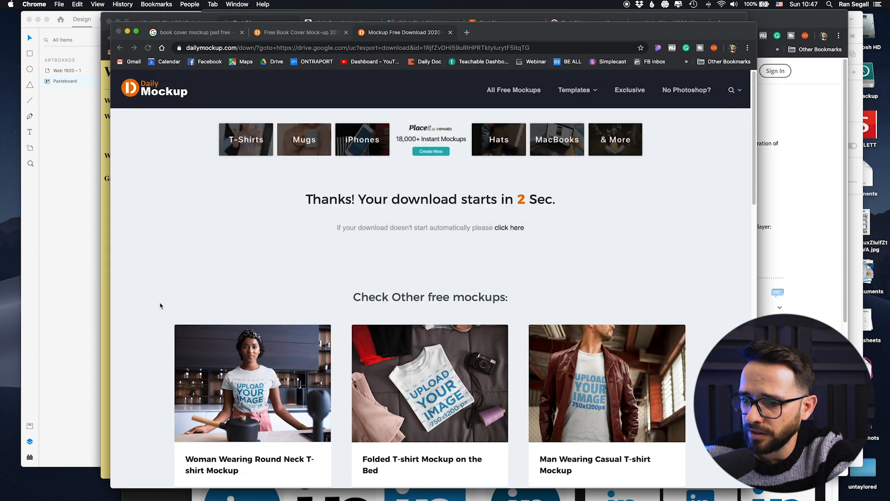
# Step: Show the downloaded archive in Finder, preview book cover mockup.psd in the extracted folder and open it in Photoshop
pyautogui.click(201, 476)
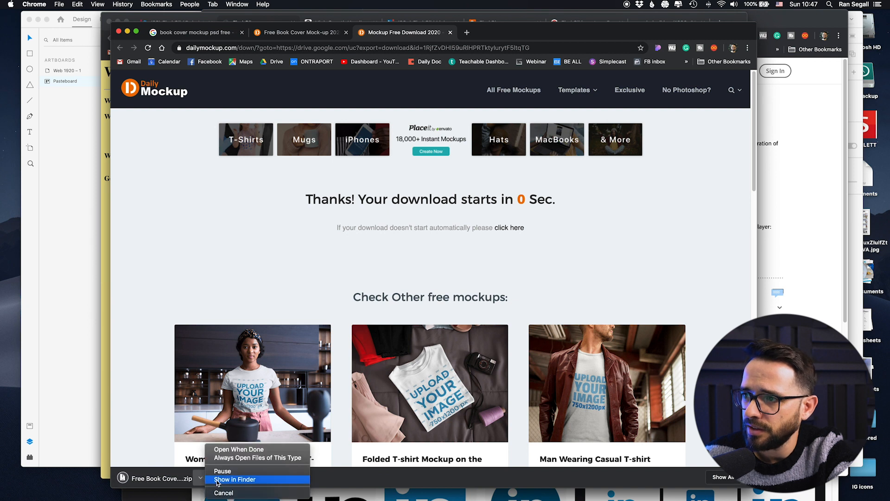
pyautogui.click(210, 480)
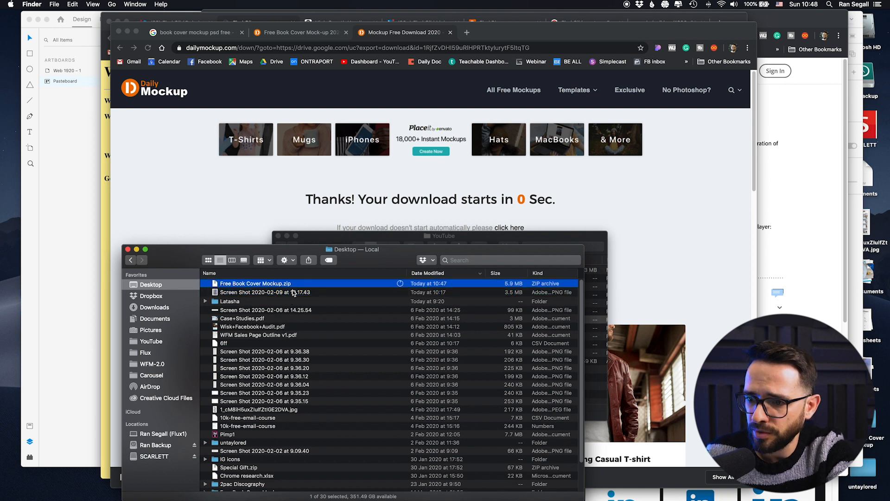
pyautogui.scroll(-3, 292, 292)
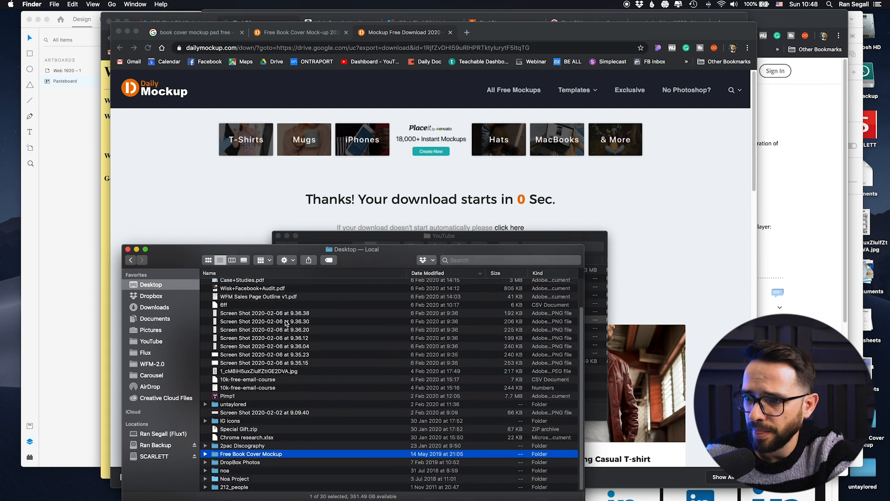
pyautogui.press('super+Down')
pyautogui.press('space')
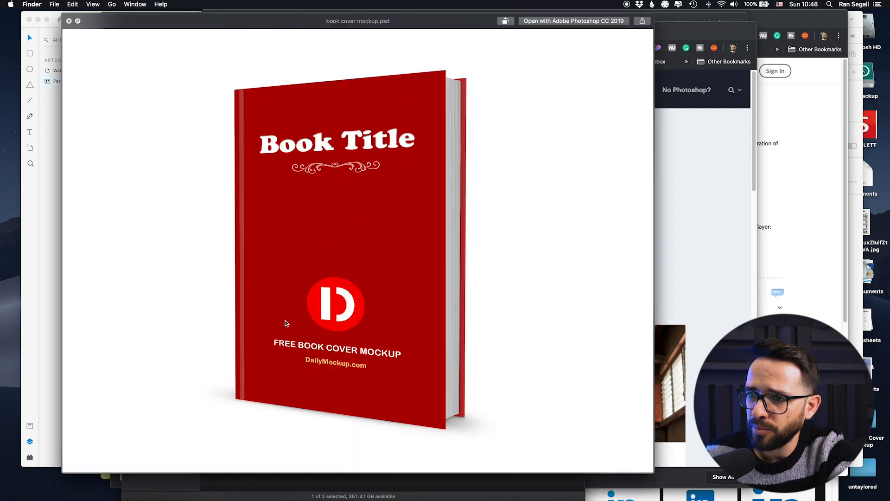
pyautogui.press('space')
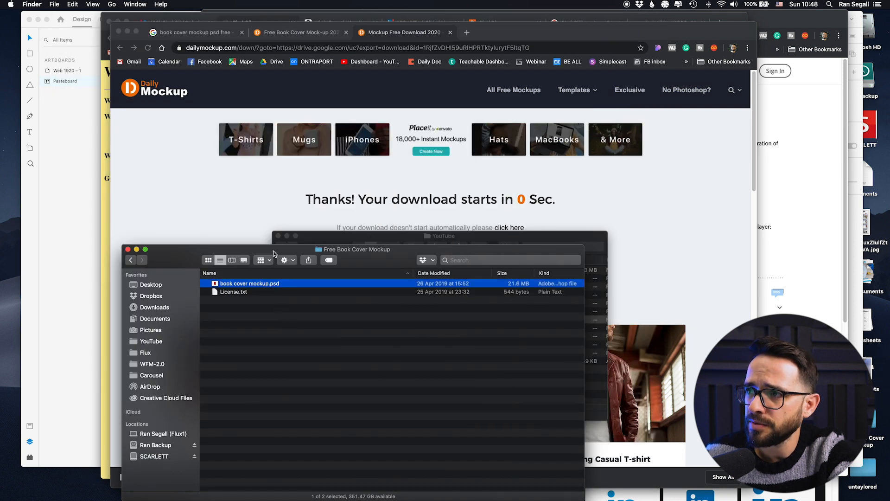
pyautogui.press('super+Down')
# Step: Using the title from the Amazon page, search Google Images for "High Growth Handbook book cover" and copy the large Amazon cover image
pyautogui.moveTo(473, 22); pyautogui.dragTo(508, 320)
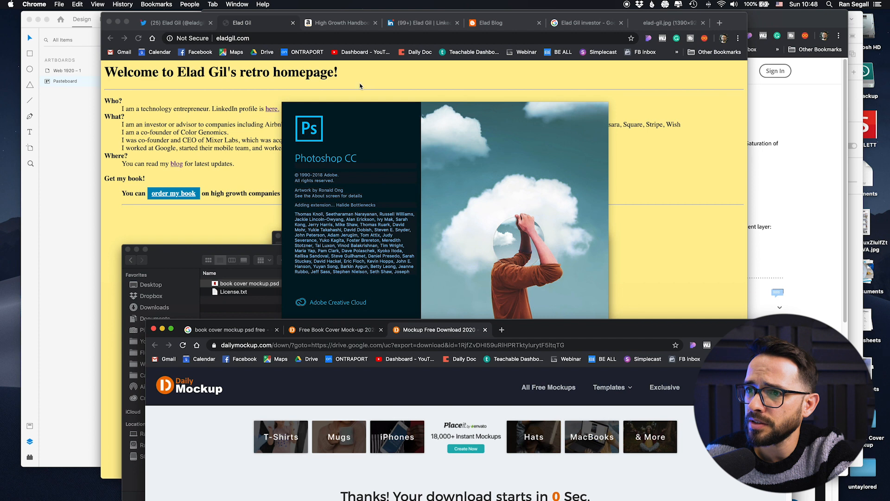
pyautogui.click(339, 23)
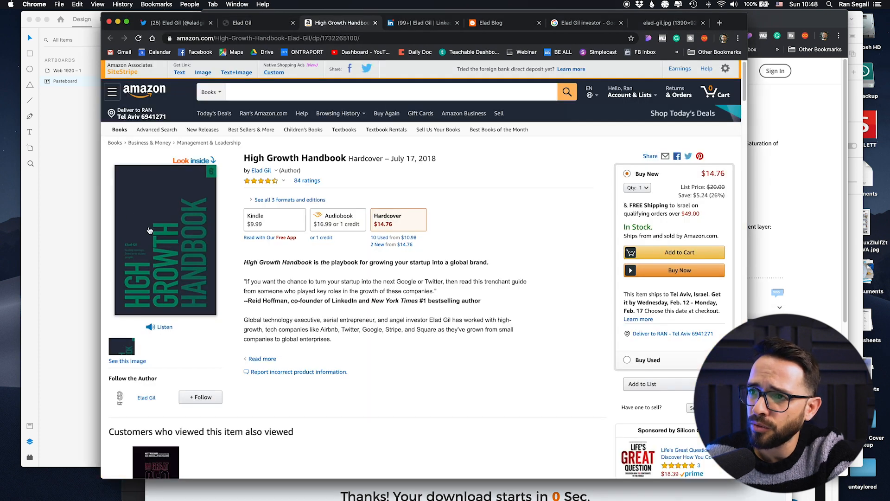
pyautogui.press('super+Tab')
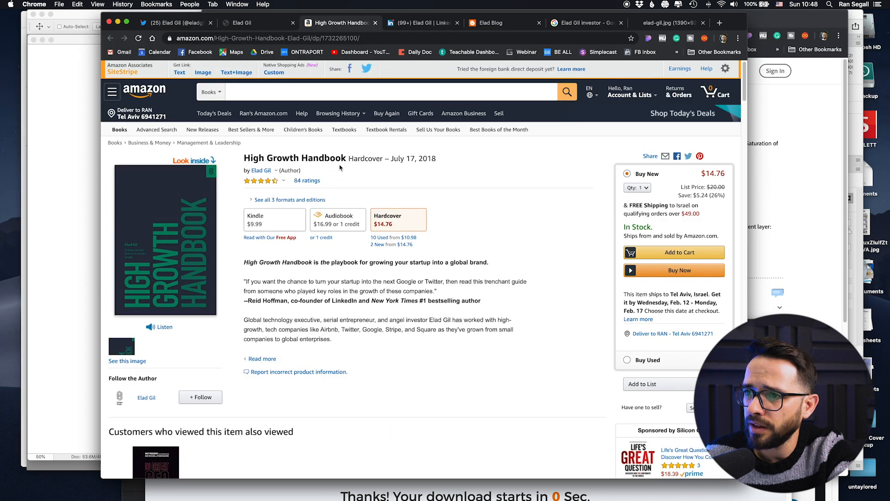
pyautogui.moveTo(345, 156); pyautogui.dragTo(240, 159)
pyautogui.press('super+c')
pyautogui.click(694, 25)
pyautogui.click(429, 40)
pyautogui.press('super+v')
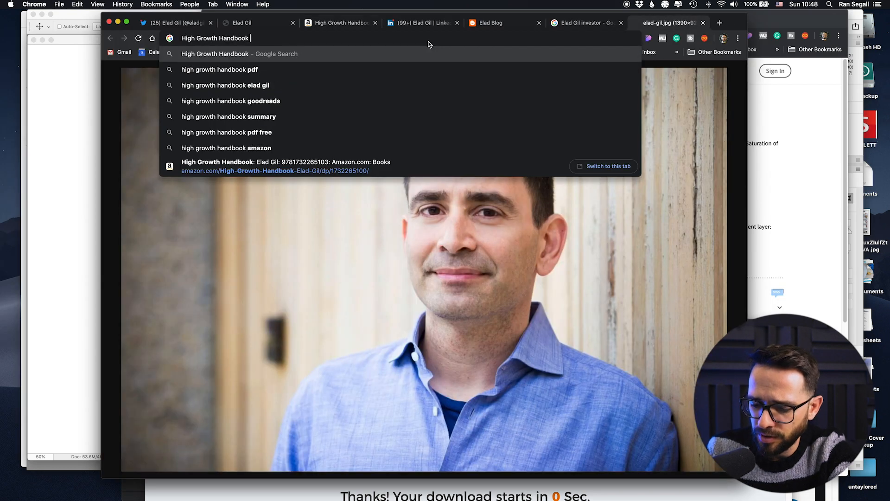
pyautogui.write('book cover')
pyautogui.press('Return')
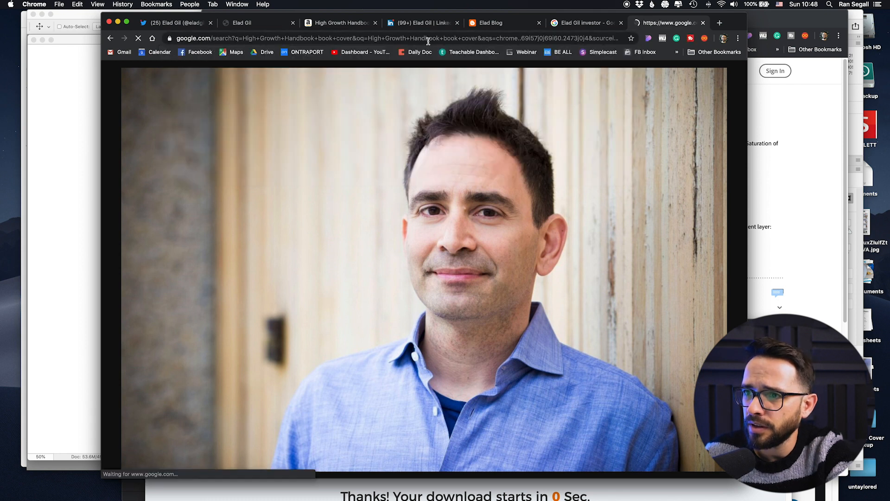
pyautogui.click(211, 105)
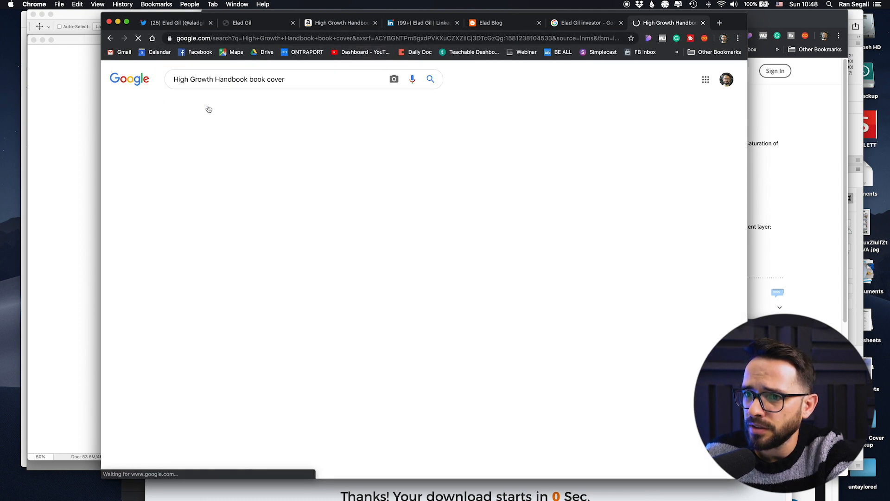
pyautogui.click(166, 177)
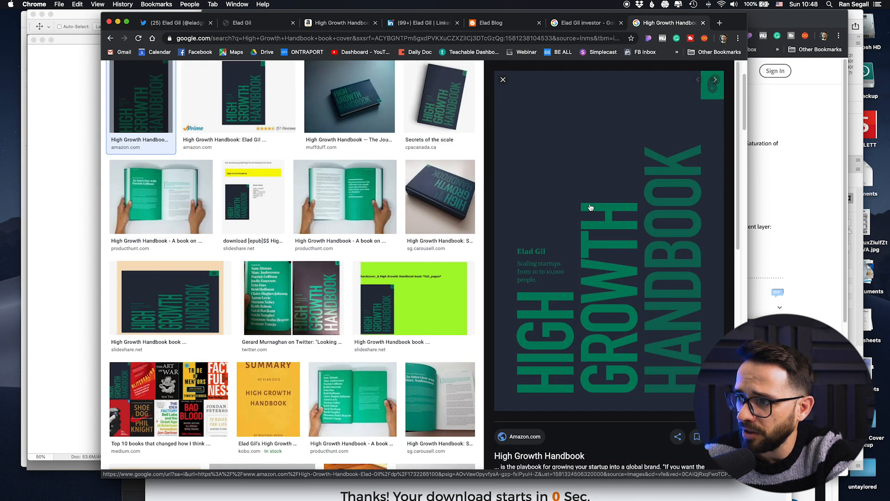
pyautogui.rightClick(589, 241)
# Step: Switch to Photoshop and open the mockup's front-cover smart object for editing, cancelling the missing fonts dialog
pyautogui.press('super+Tab')
pyautogui.press('super+Tab')
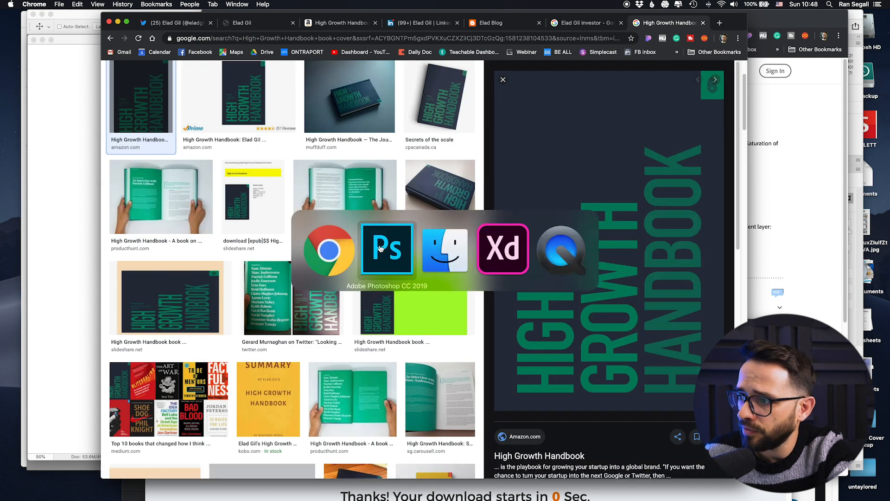
pyautogui.keyDown('super'); pyautogui.click(287, 214); pyautogui.keyUp('super')
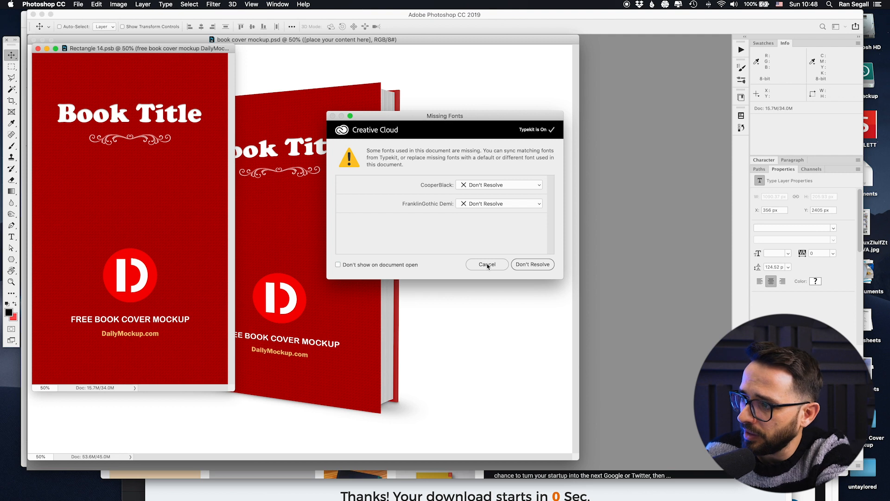
pyautogui.click(487, 264)
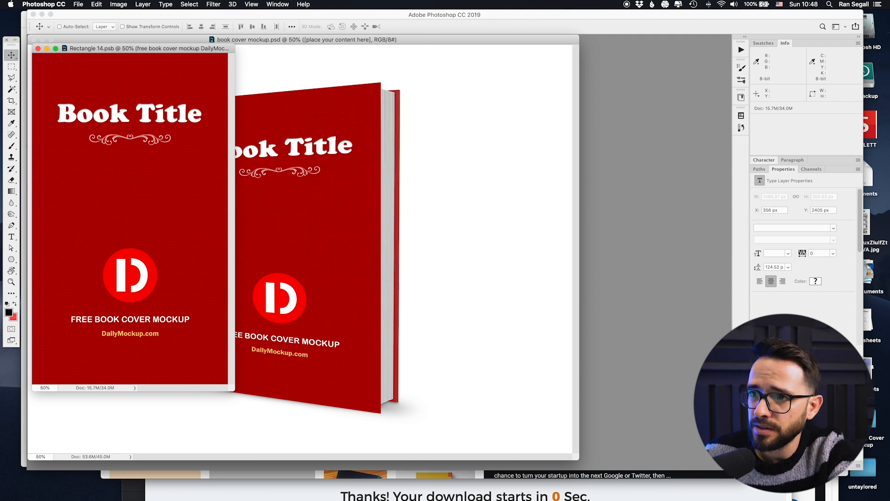
# Step: Paste the copied cover into the smart object, enlarge it to about 1931 × 3040 px to hide the red artwork, and save
pyautogui.press('super+v')
pyautogui.press('f')
pyautogui.press('super+t')
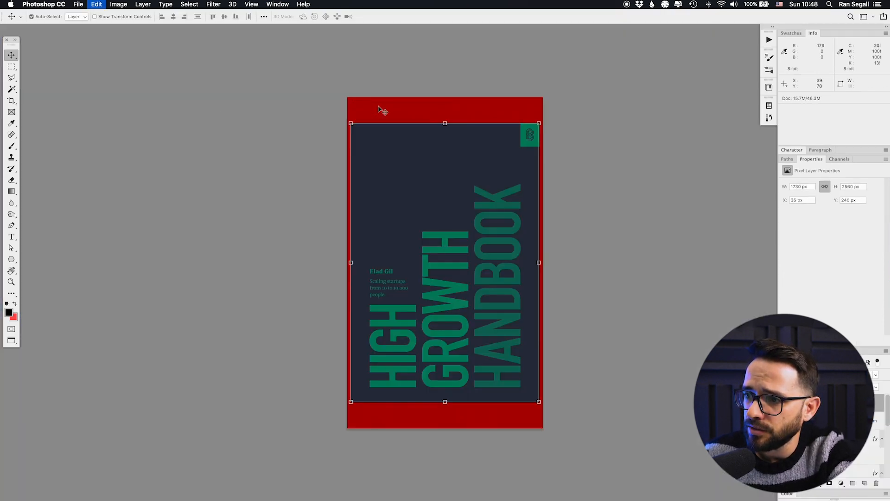
pyautogui.moveTo(350, 123); pyautogui.dragTo(348, 116)
pyautogui.moveTo(445, 117); pyautogui.dragTo(446, 97)
pyautogui.moveTo(445, 408); pyautogui.dragTo(444, 428)
pyautogui.press('Return')
pyautogui.press('f')
pyautogui.press('f')
pyautogui.press('super+s')
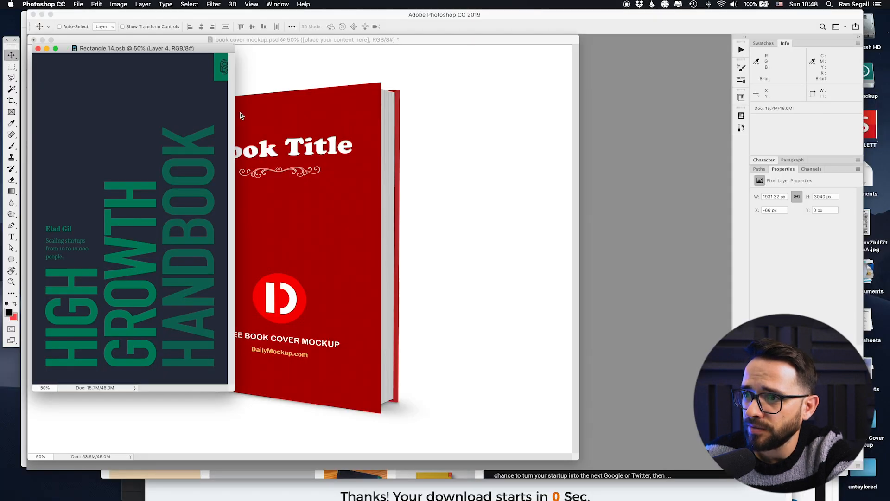
# Step: Narrow the pasted cover to about 1866 px wide so its green corner emblem fits the canvas, then save and close the smart object
pyautogui.press('f')
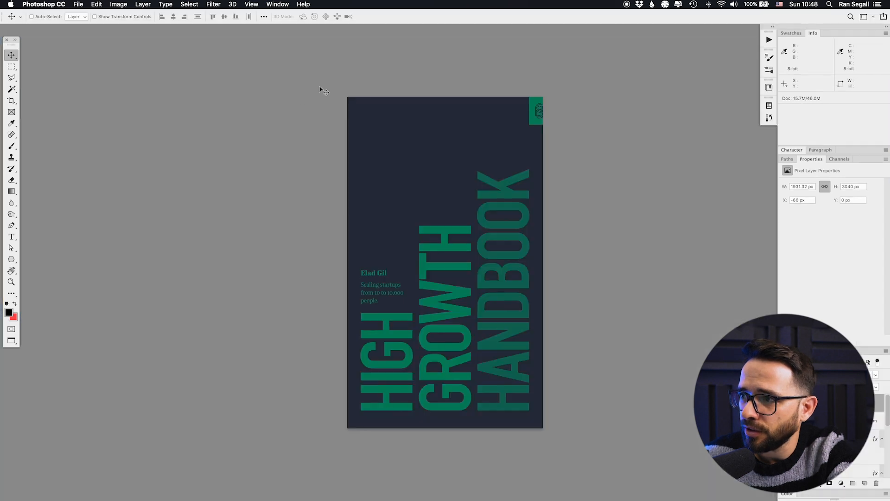
pyautogui.press('super+t')
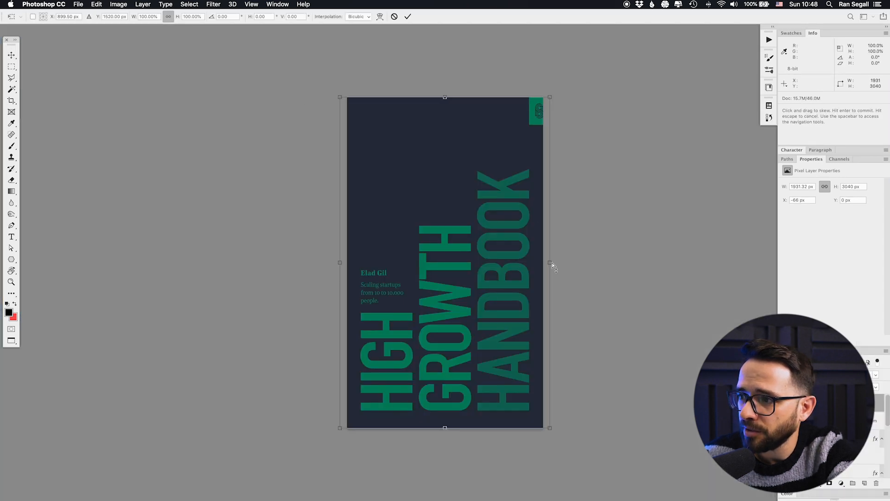
pyautogui.moveTo(550, 263); pyautogui.dragTo(542, 264)
pyautogui.press('Return')
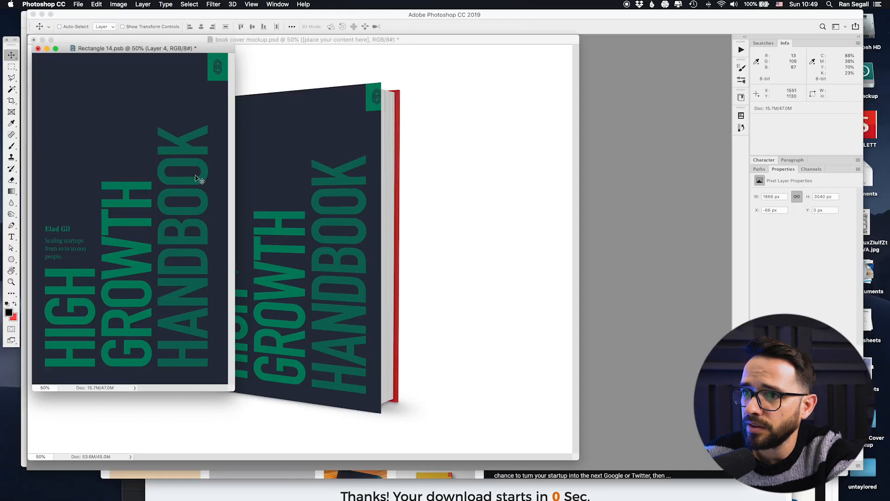
pyautogui.press('super+s')
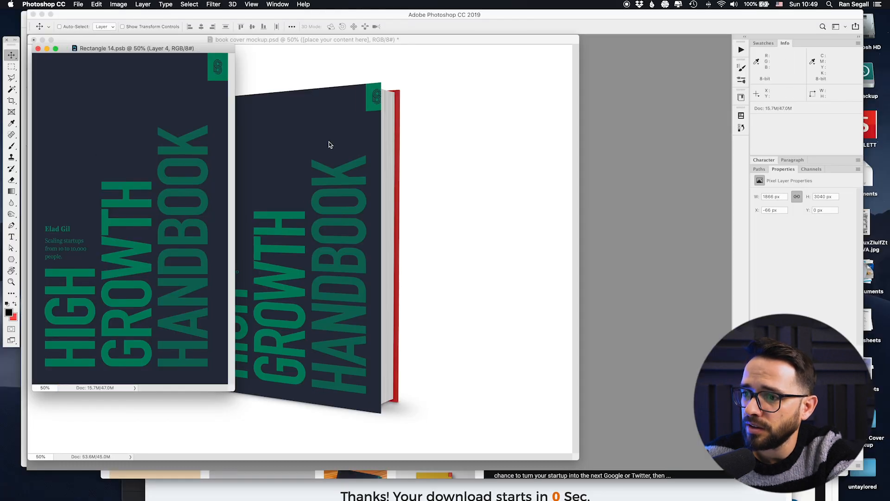
pyautogui.press('super+w')
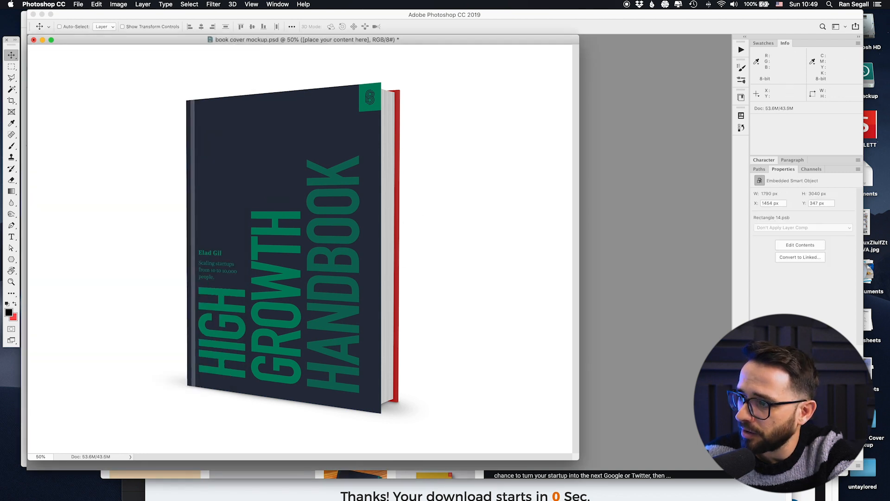
# Step: Toggle the visibility of the mockup's layers to identify which ones form the pages and the red back cover
pyautogui.moveTo(764, 356); pyautogui.dragTo(764, 246)
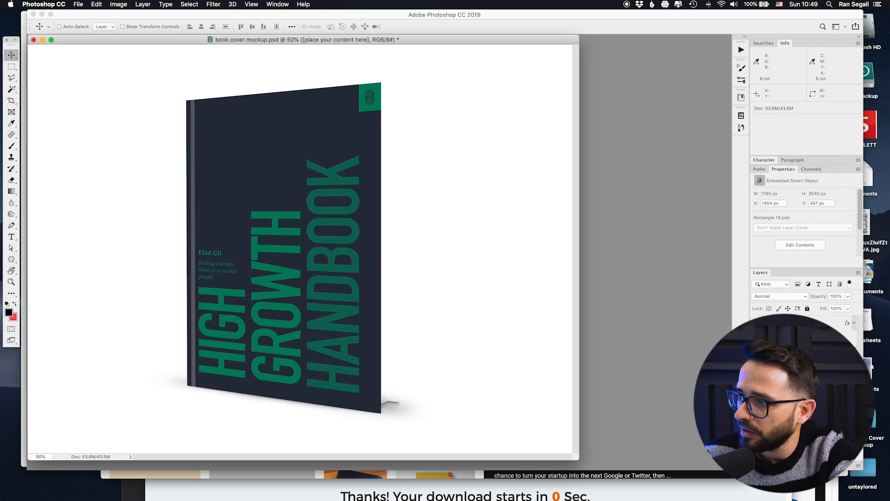
pyautogui.scroll(-5, 805, 389)
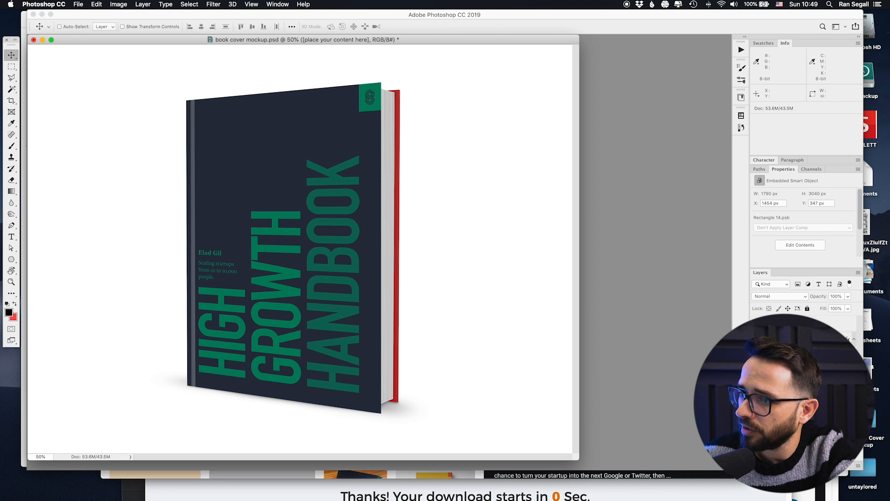
pyautogui.click(756, 394)
pyautogui.click(757, 405)
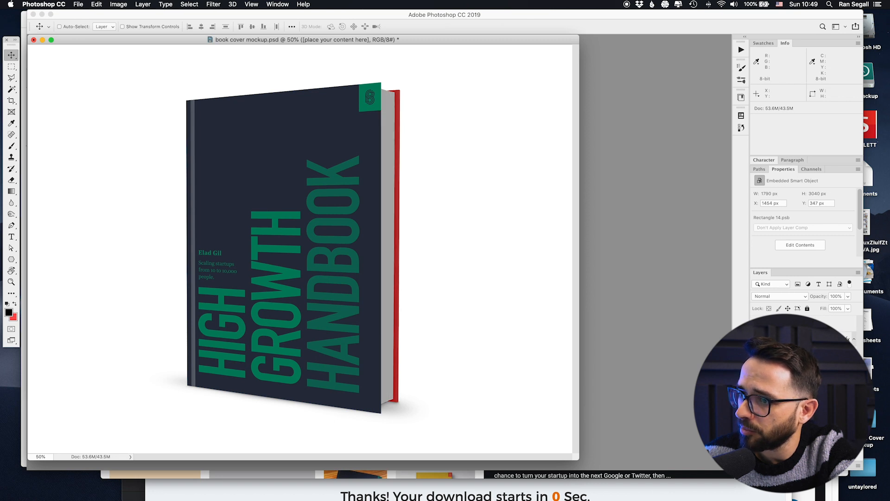
pyautogui.click(757, 405)
pyautogui.click(757, 394)
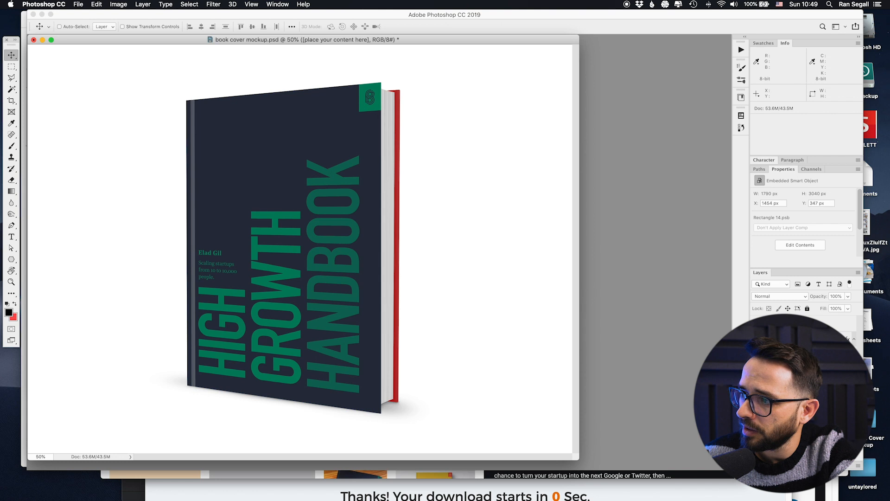
pyautogui.click(757, 394)
pyautogui.click(756, 405)
pyautogui.click(756, 406)
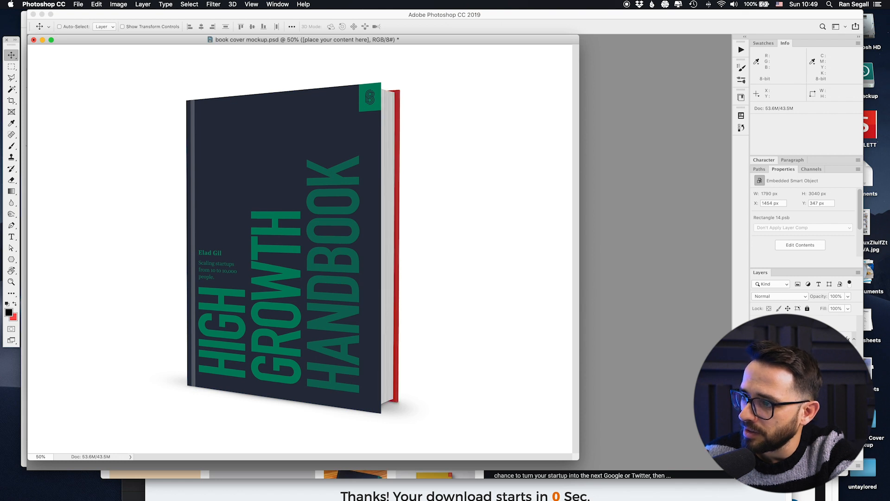
# Step: Replace the red gradient overlay on the back cover's Shape 2 layer with a color overlay
pyautogui.click(802, 339)
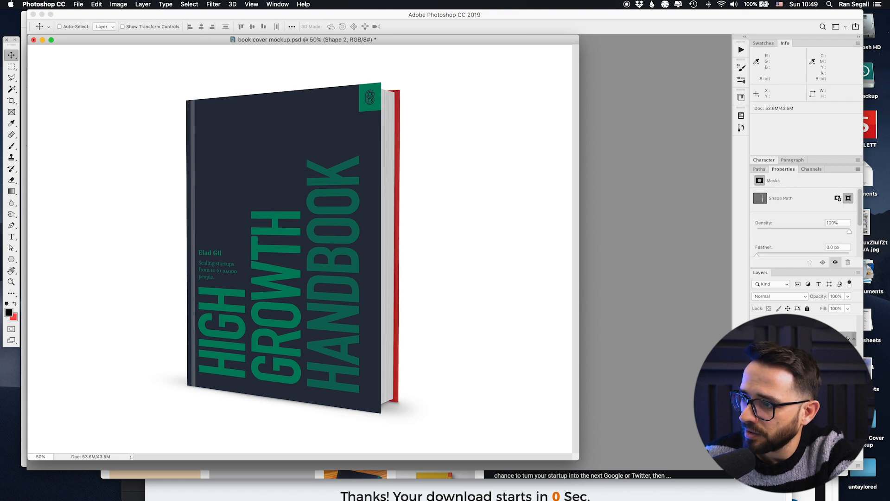
pyautogui.press('i')
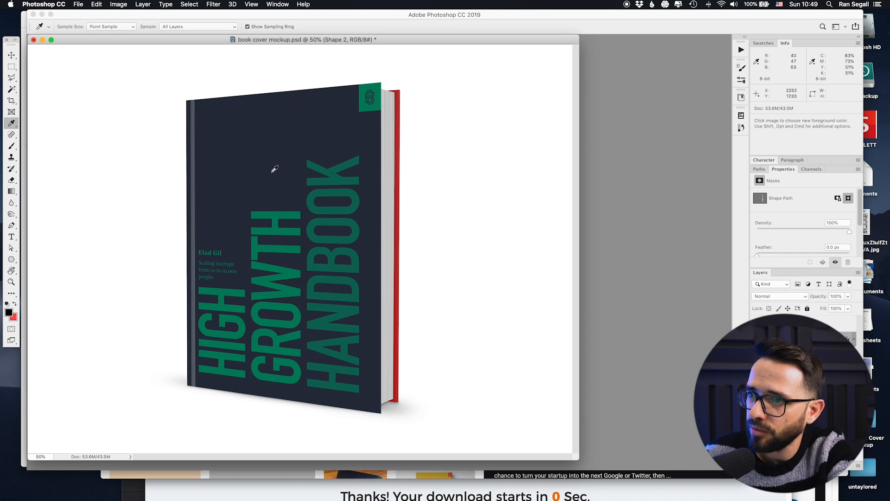
pyautogui.doubleClick(788, 386)
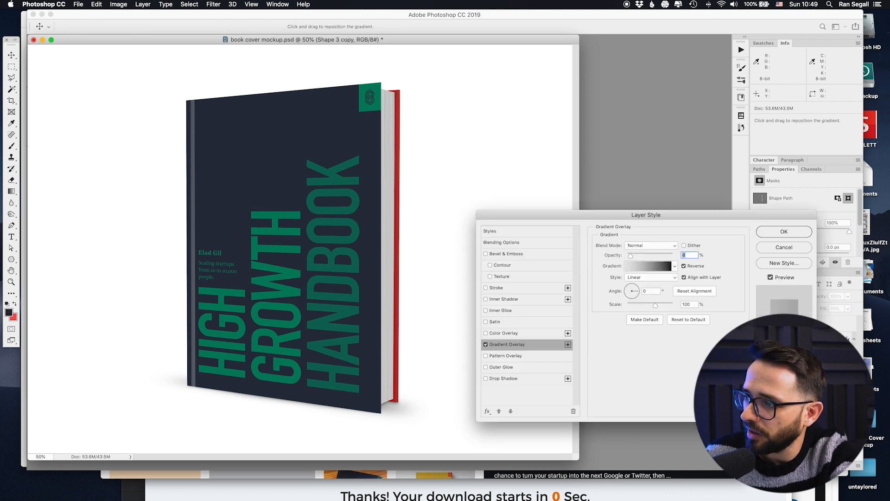
pyautogui.press('Escape')
pyautogui.doubleClick(809, 339)
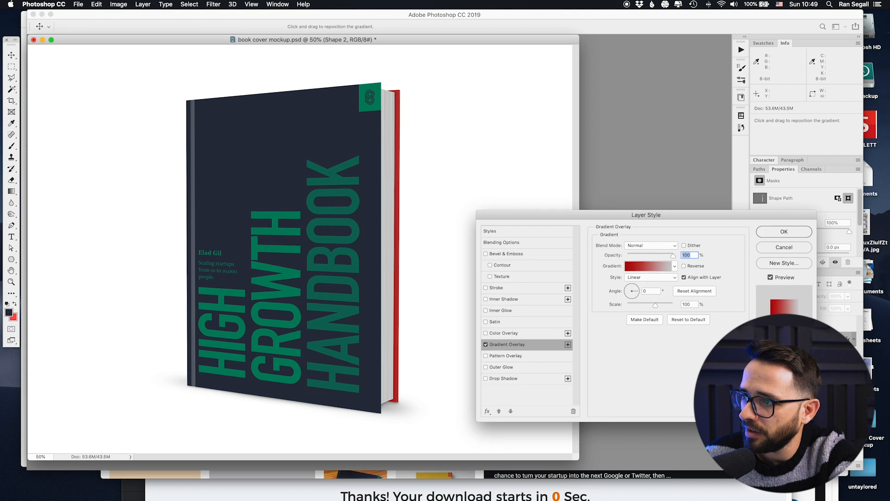
pyautogui.click(486, 344)
pyautogui.click(486, 333)
pyautogui.click(503, 333)
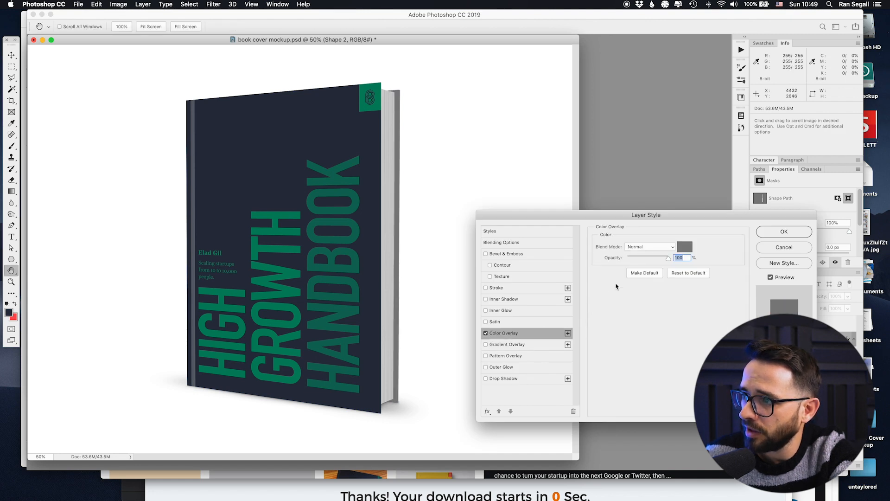
# Step: Set the back cover's overlay color to the navy #282f3f sampled from the front cover and apply the layer style
pyautogui.click(685, 247)
pyautogui.click(323, 234)
pyautogui.press('super+a')
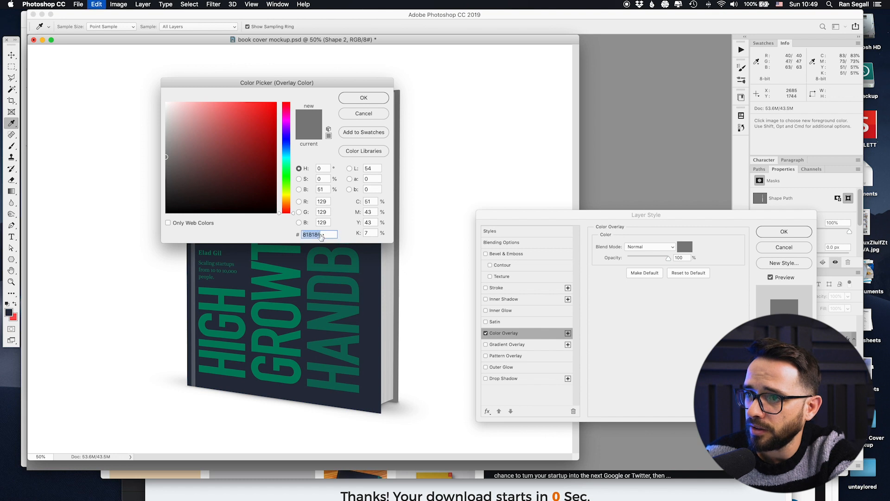
pyautogui.press('BackSpace')
pyautogui.click(376, 296)
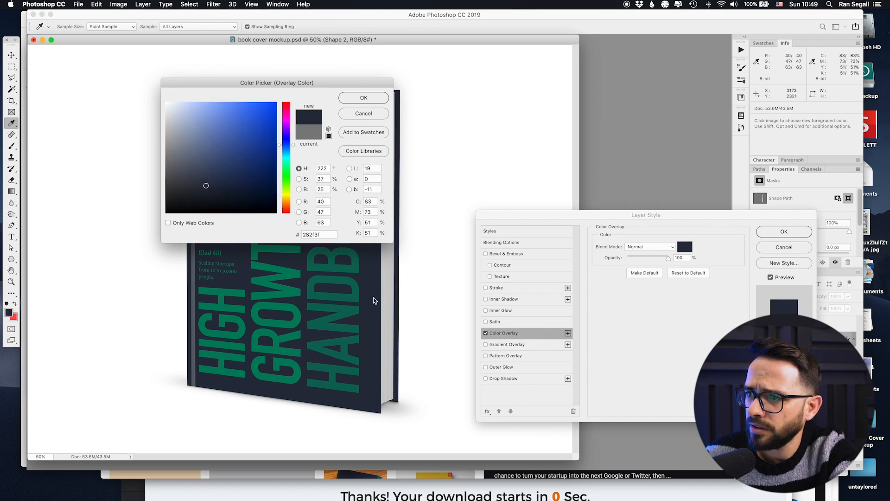
pyautogui.press('Return')
pyautogui.click(770, 232)
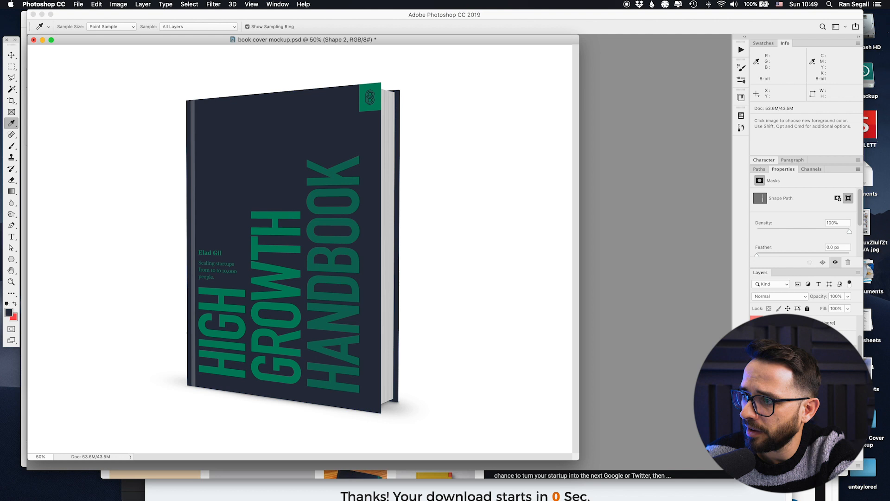
# Step: Hide the mockup's white background, select the whole canvas, and copy the merged book artwork
pyautogui.click(765, 366)
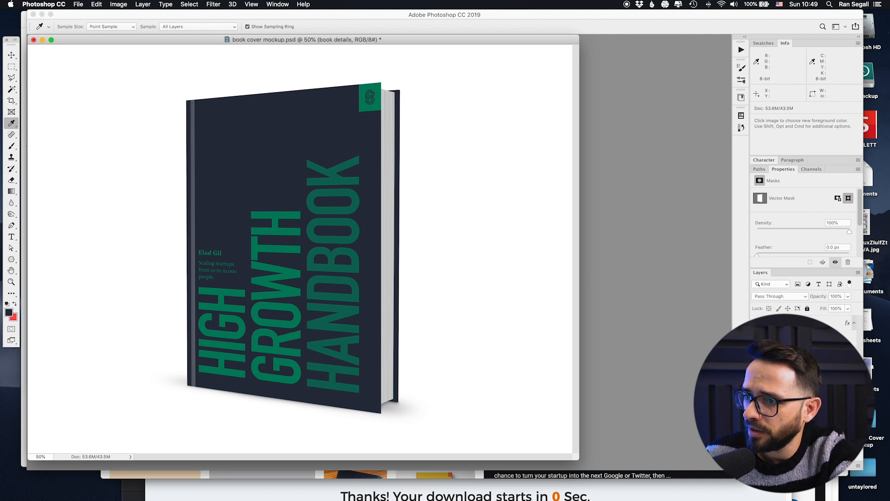
pyautogui.click(756, 389)
pyautogui.press('v')
pyautogui.press('super+a')
pyautogui.click(96, 4)
pyautogui.click(122, 79)
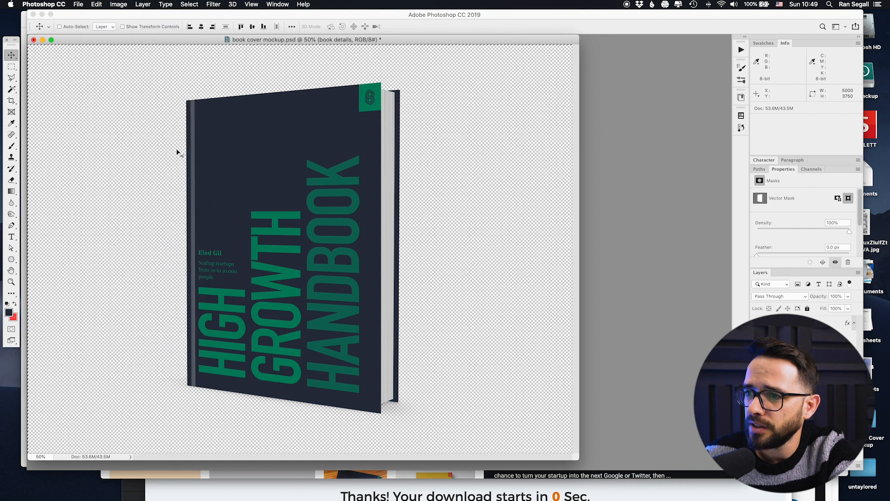
# Step: Switch to Adobe XD, paste the book mockup, shrink it to about 364 × 445 px, and place it overlapping the photo and blue band
pyautogui.press('super+Tab')
pyautogui.press('super+Tab')
pyautogui.press('super+Tab')
pyautogui.press('super+v')
pyautogui.press('super+minus')
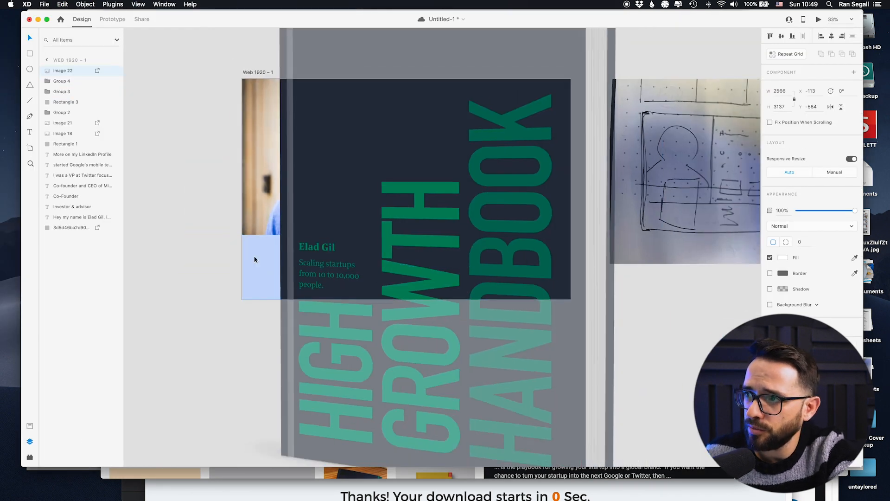
pyautogui.moveTo(584, 76); pyautogui.dragTo(360, 244)
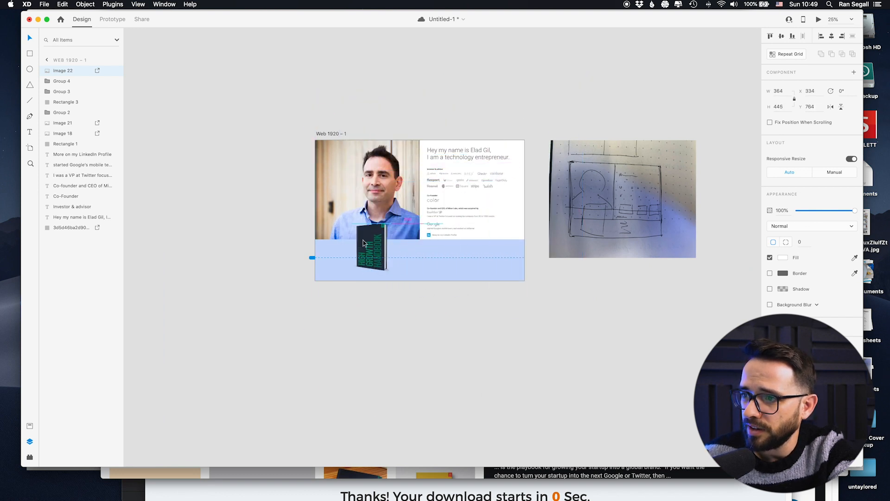
pyautogui.press('super+equal')
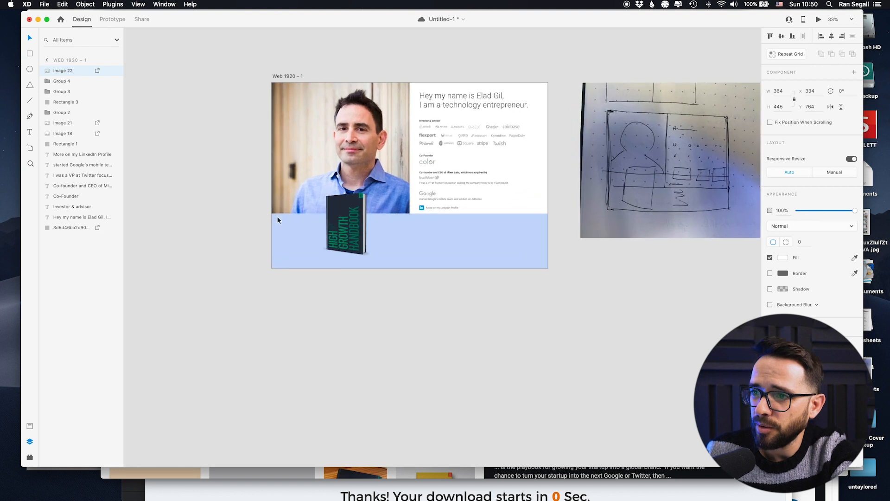
pyautogui.press('super+equal')
pyautogui.press('space')
pyautogui.moveTo(238, 216); pyautogui.dragTo(261, 258)
pyautogui.moveTo(341, 264); pyautogui.dragTo(328, 270)
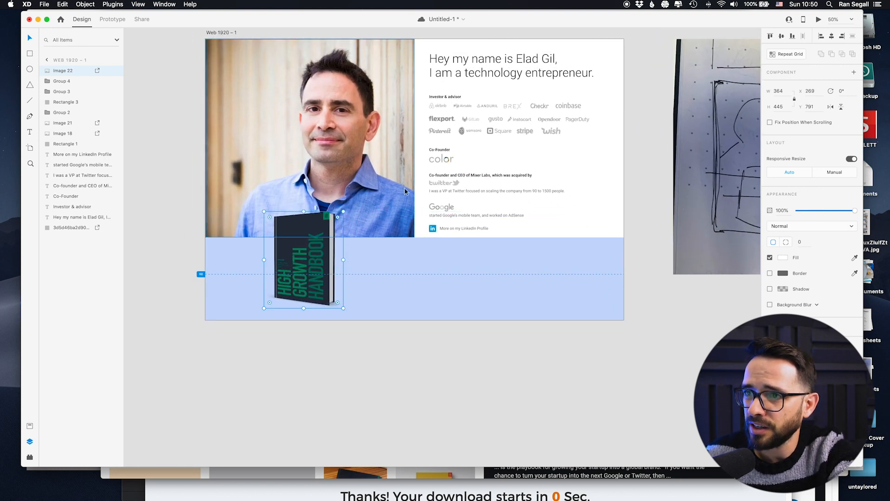
# Step: Extend the artboard and its blue bottom band downward to give the book more room
pyautogui.scroll(4, 245, 98)
pyautogui.click(223, 123)
pyautogui.scroll(-3, 222, 104)
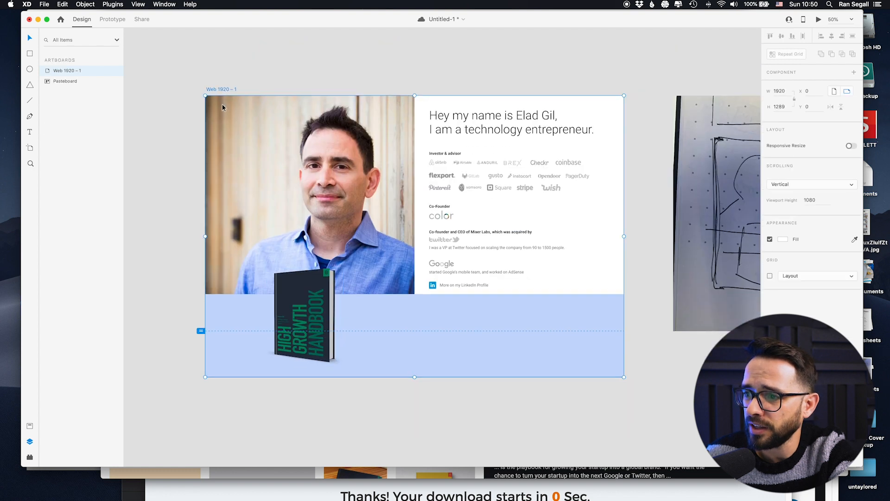
pyautogui.moveTo(414, 339); pyautogui.dragTo(410, 373)
pyautogui.click(410, 366)
pyautogui.click(407, 330)
pyautogui.moveTo(414, 339); pyautogui.dragTo(414, 372)
# Step: Move the book toward the artboard's left edge and enlarge it to about 466 × 570 px
pyautogui.moveTo(304, 286); pyautogui.dragTo(264, 285)
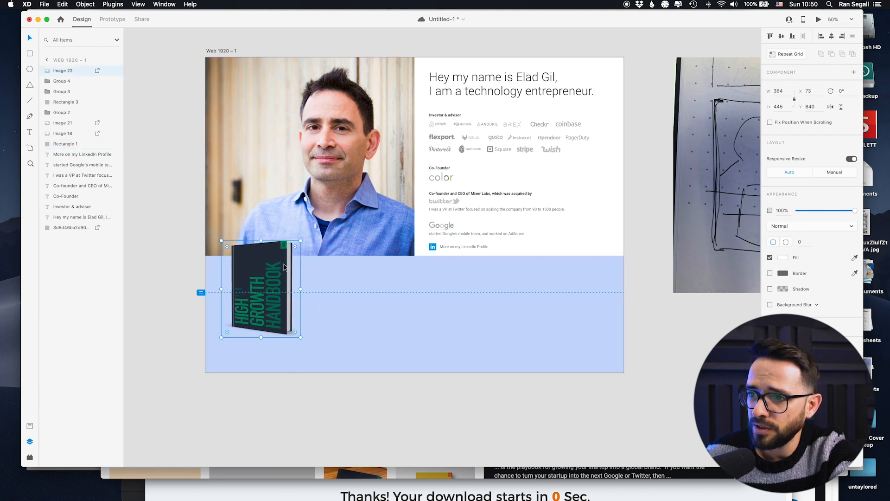
pyautogui.moveTo(300, 240); pyautogui.dragTo(318, 231)
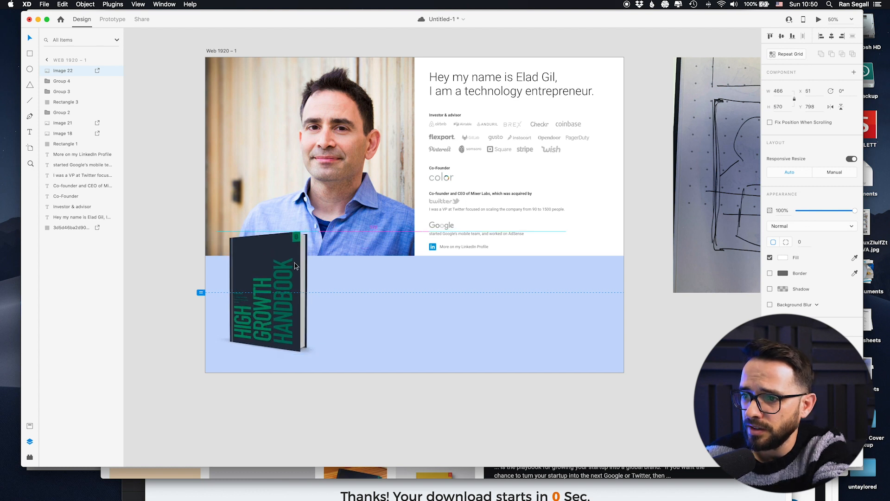
pyautogui.click(179, 257)
# Step: Switch to Chrome, open the investor's retro homepage, and highlight the book wording "on high growth companies"
pyautogui.press('super+Tab')
pyautogui.press('super+Tab')
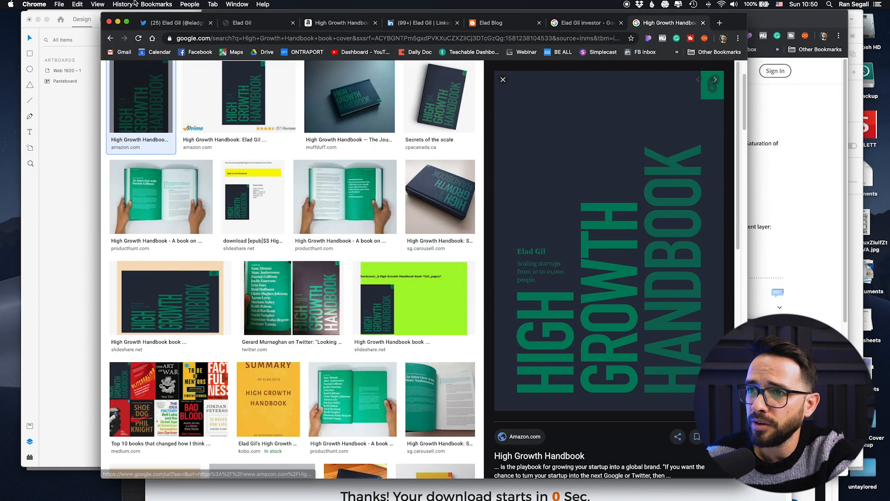
pyautogui.click(161, 24)
pyautogui.click(242, 23)
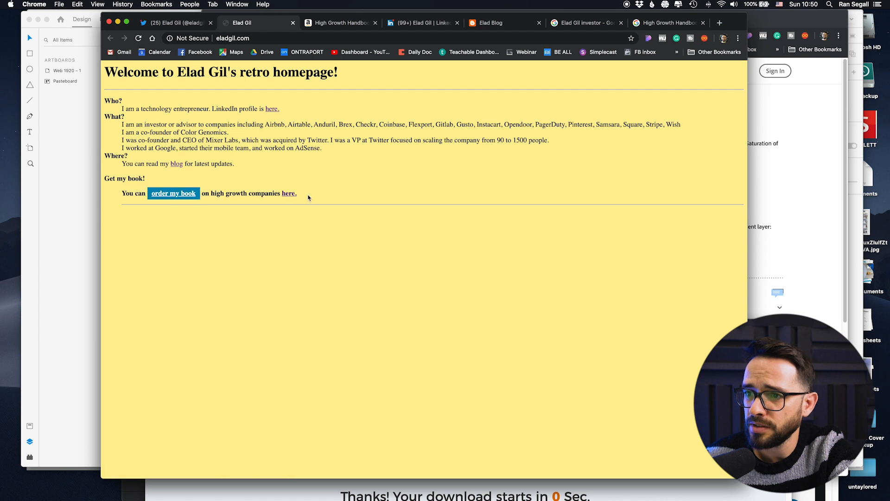
pyautogui.press('super+Tab')
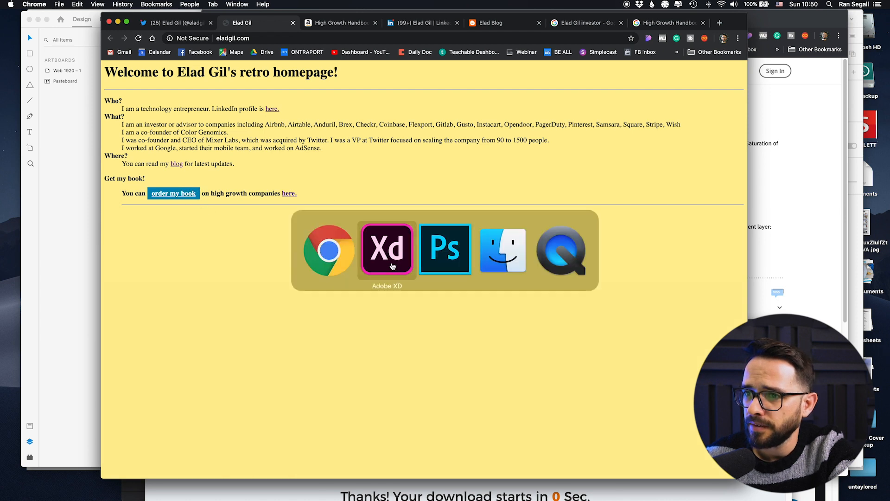
pyautogui.press('Escape')
pyautogui.moveTo(201, 193); pyautogui.dragTo(279, 191)
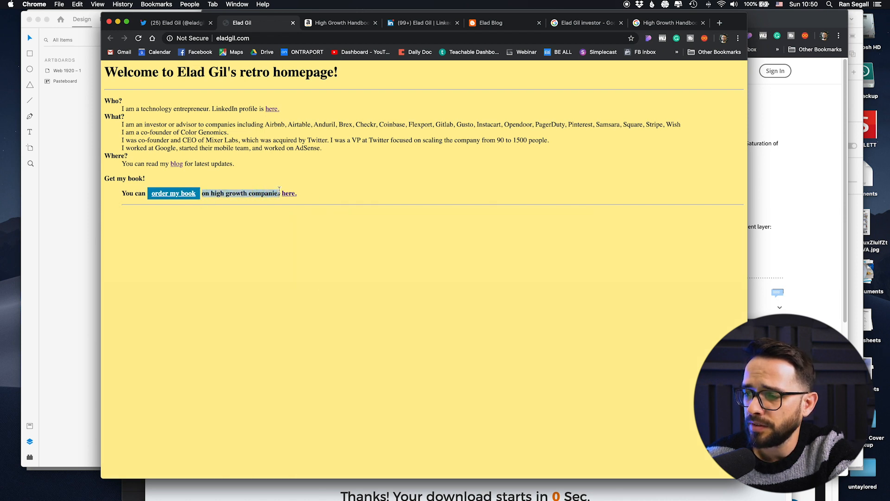
# Step: Back in Adobe XD, duplicate the main headline beside the book and change its text to "My new book on high growth companies"
pyautogui.press('super+Tab')
pyautogui.moveTo(481, 76); pyautogui.dragTo(363, 292)
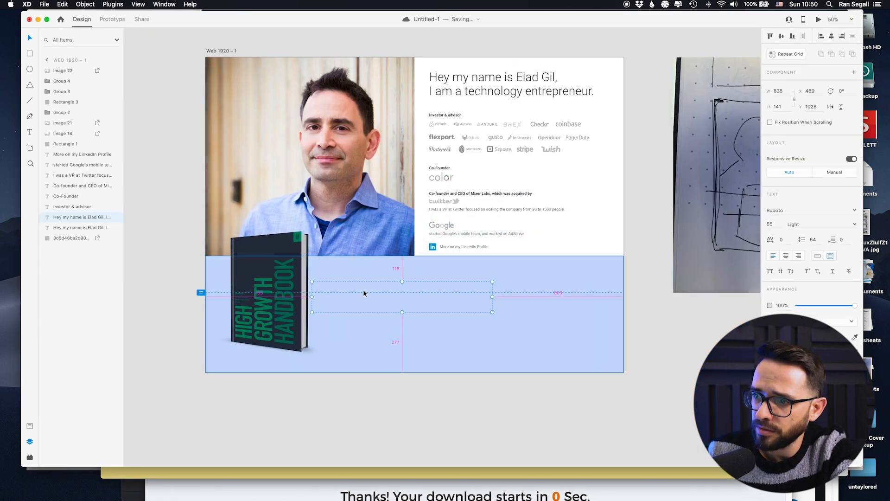
pyautogui.moveTo(363, 292); pyautogui.dragTo(371, 280)
pyautogui.write('M')
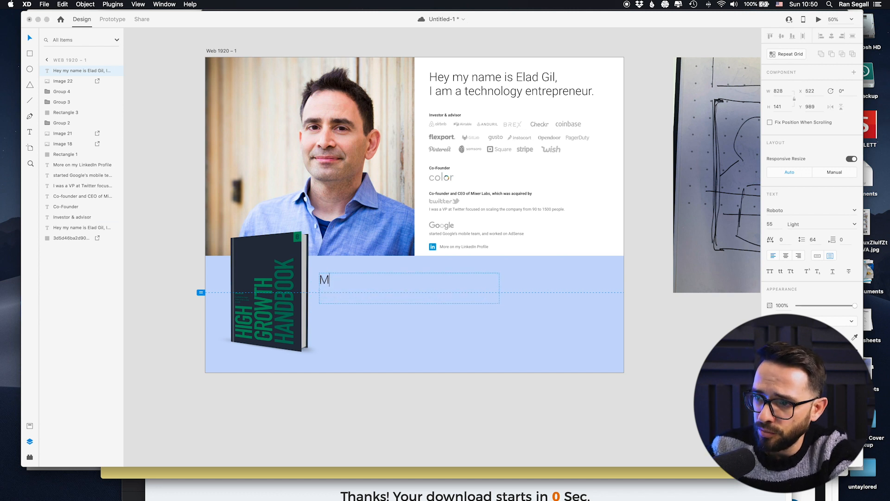
pyautogui.write('y new book on high growth companies')
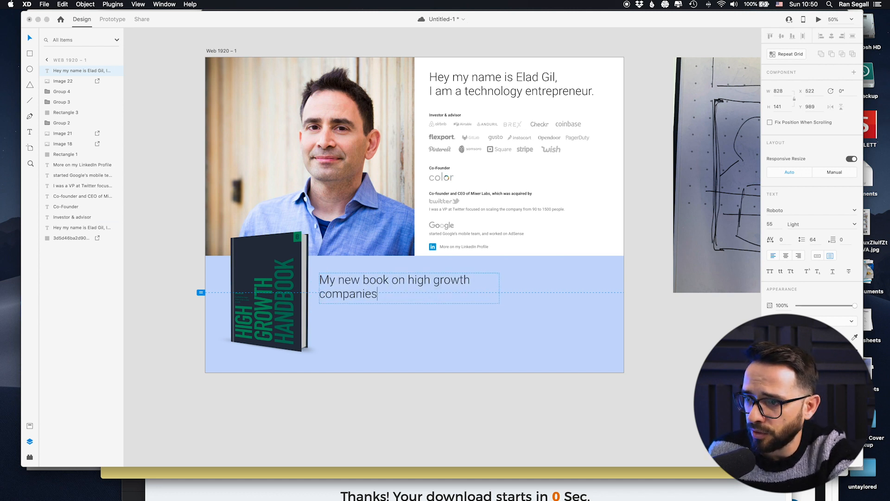
pyautogui.press('Escape')
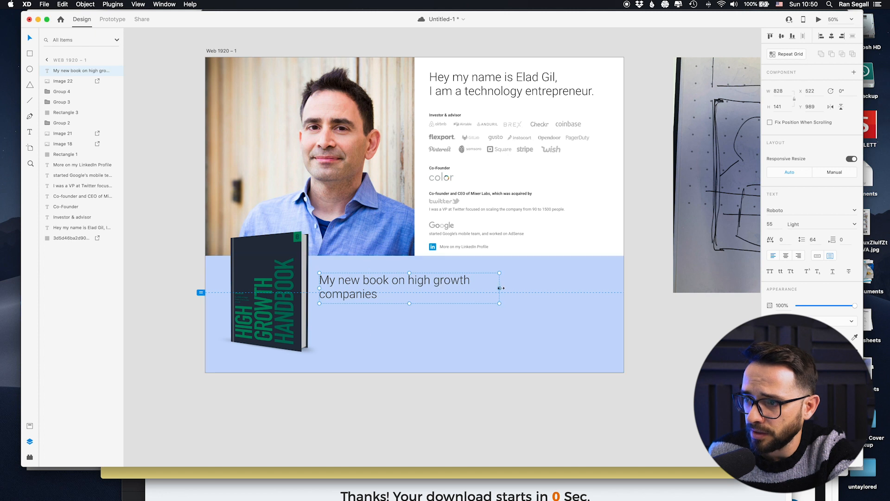
# Step: Narrow the new heading's text box so the line breaks after "high"
pyautogui.moveTo(460, 288); pyautogui.dragTo(380, 281)
pyautogui.click(369, 397)
pyautogui.press('super+equal')
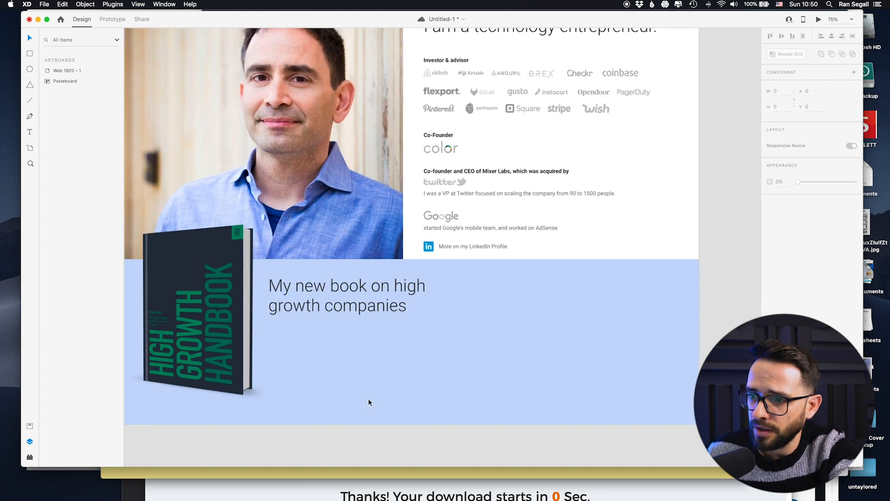
pyautogui.hscroll(-3, 347, 395)
# Step: Draw a borderless button rectangle about 309 × 85 px below the book heading, filled with the LinkedIn icon's blue
pyautogui.press('super+Tab')
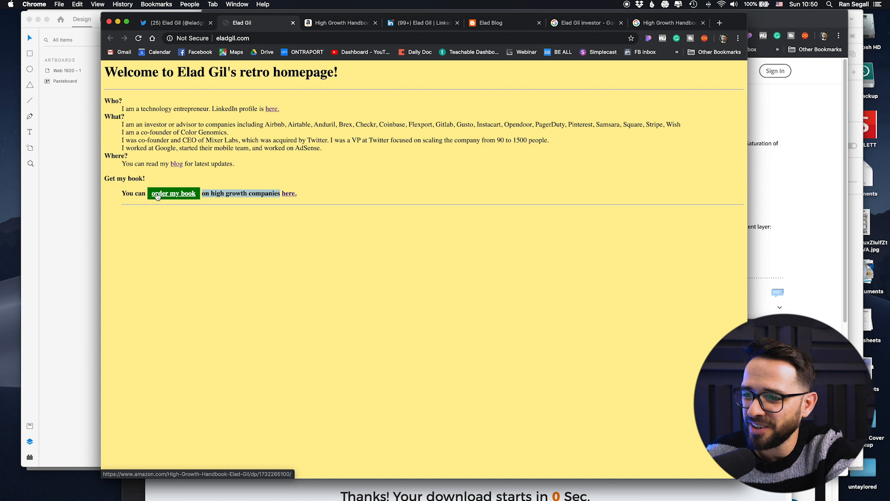
pyautogui.click(78, 209)
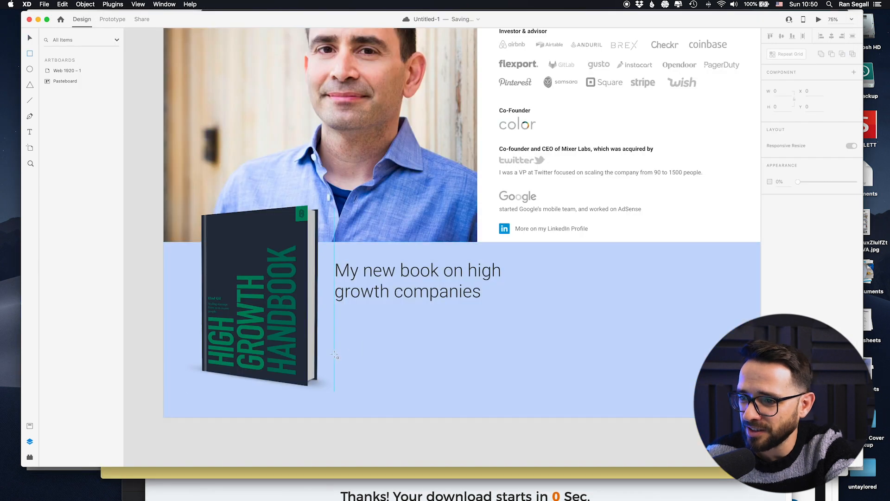
pyautogui.moveTo(335, 353)
pyautogui.mouseDown()
pyautogui.moveTo(399, 381)
pyautogui.moveTo(436, 380)
pyautogui.mouseUp()
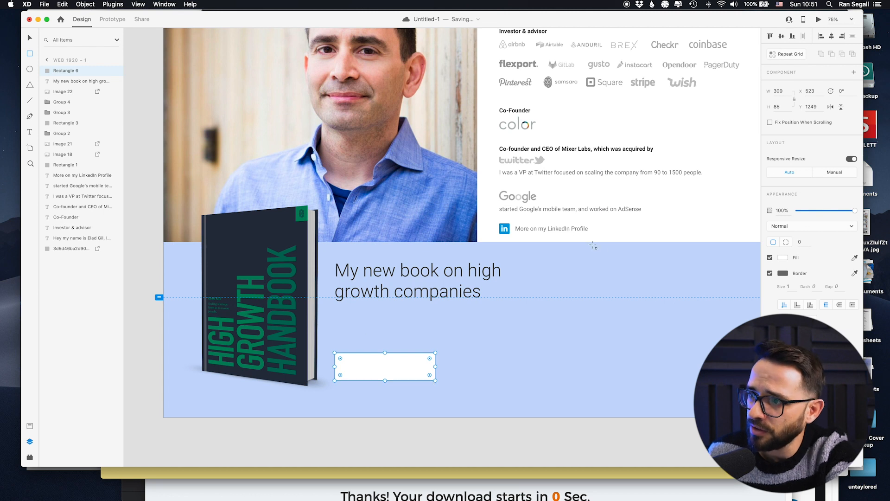
pyautogui.press('i')
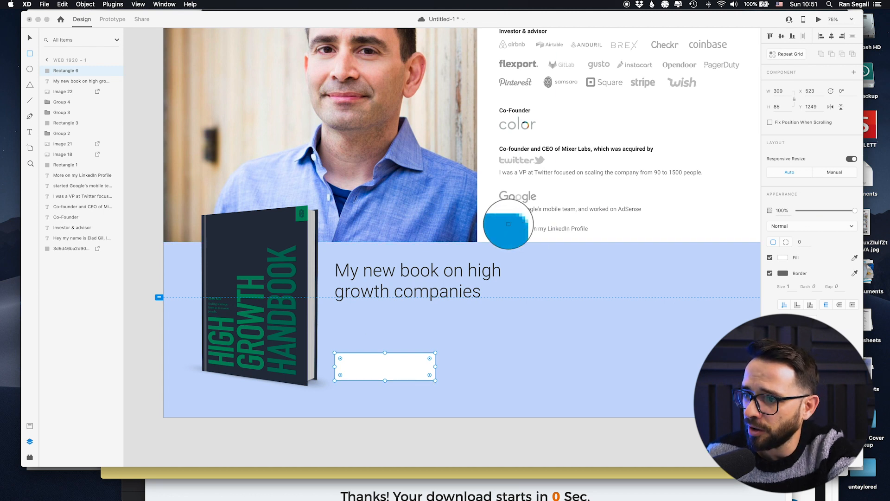
pyautogui.click(508, 224)
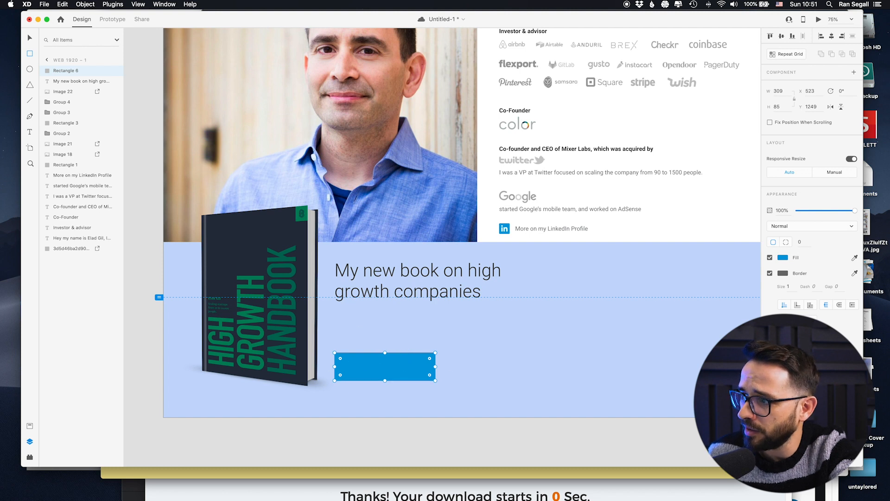
pyautogui.click(770, 273)
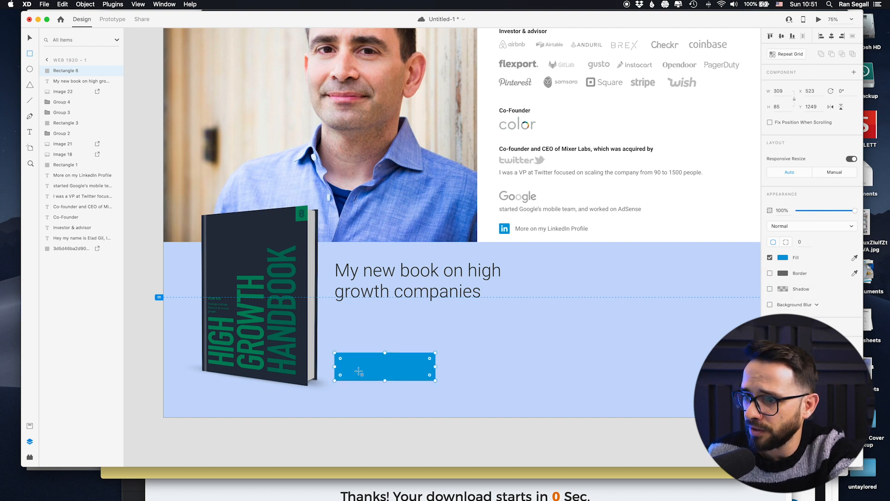
# Step: Refill the button with the green sampled from the book cover, reduce its height to 65 px, and round its corners to 11
pyautogui.press('Escape')
pyautogui.click(364, 367)
pyautogui.press('i')
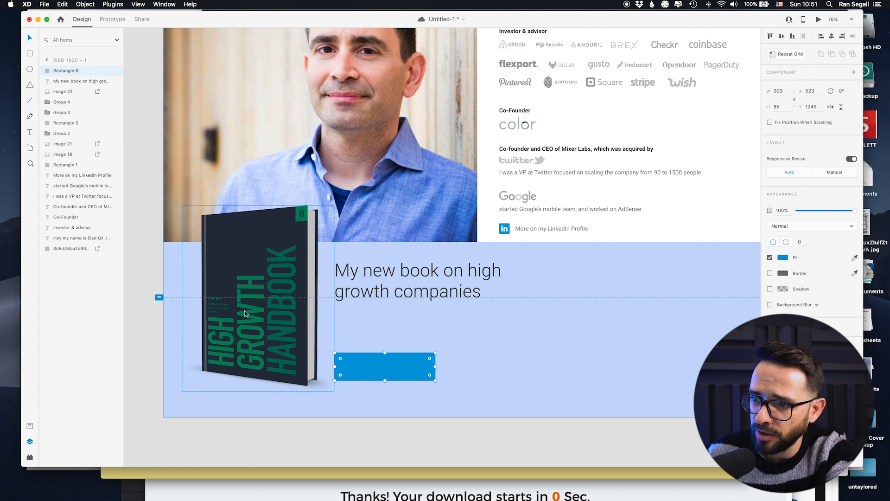
pyautogui.click(241, 332)
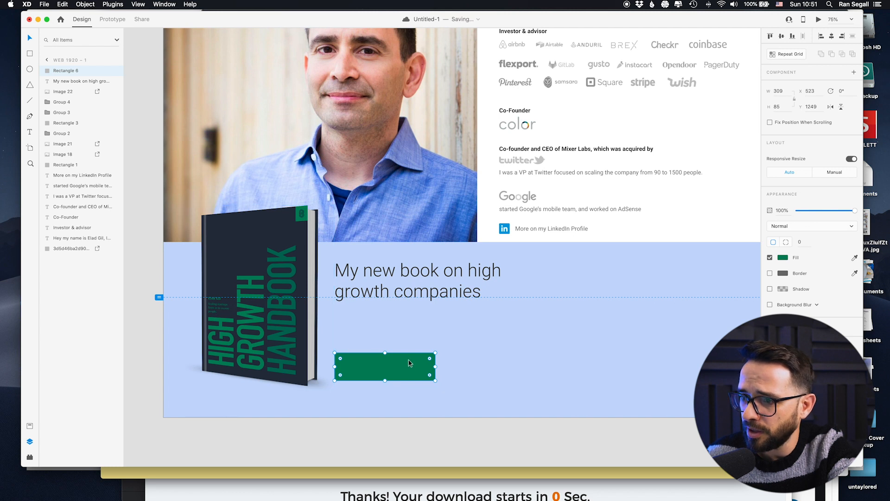
pyautogui.moveTo(385, 353); pyautogui.dragTo(435, 365)
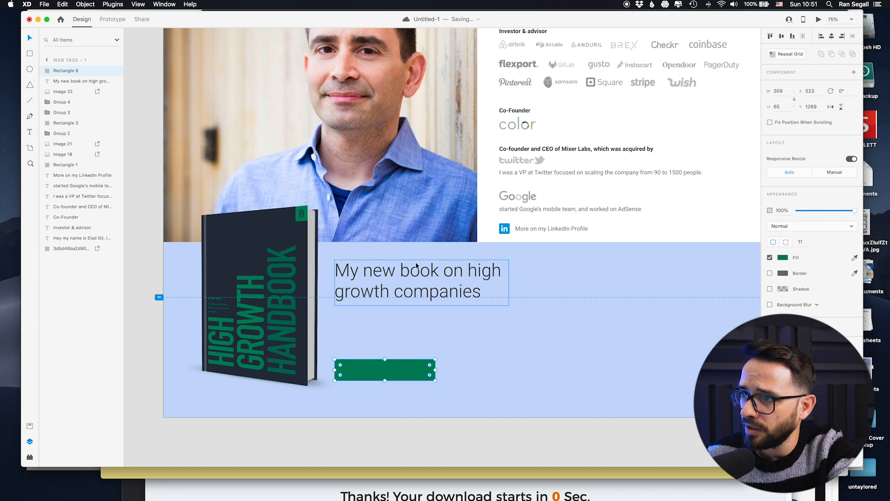
# Step: Duplicate the bold Mixer Labs line onto the green button, change it to "Order Book", and narrow its text box to about 120 px
pyautogui.moveTo(531, 149); pyautogui.dragTo(392, 372)
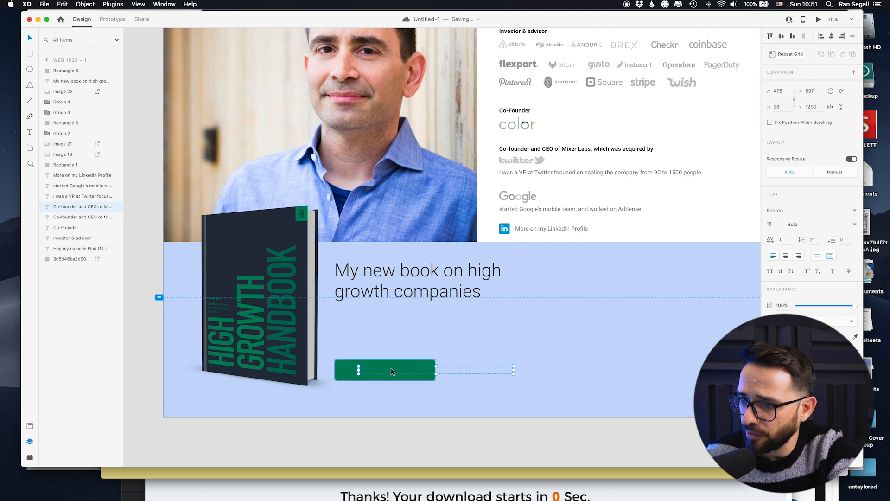
pyautogui.doubleClick(391, 371)
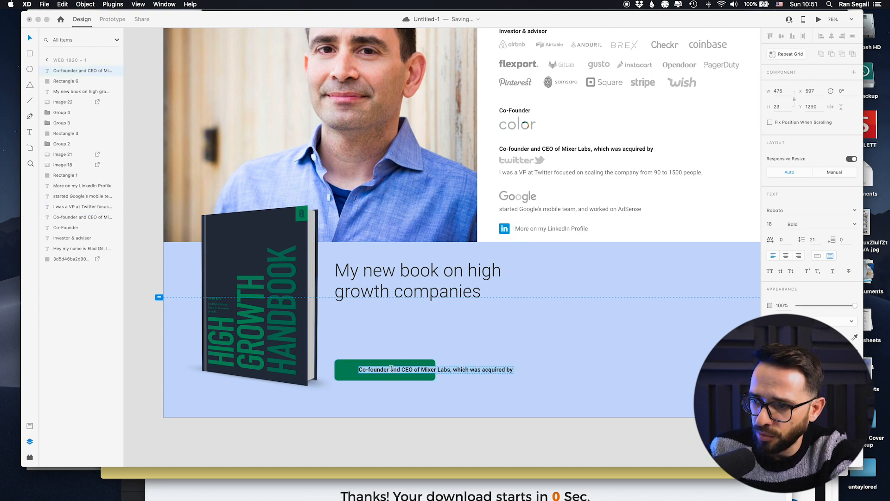
pyautogui.write('Order Book')
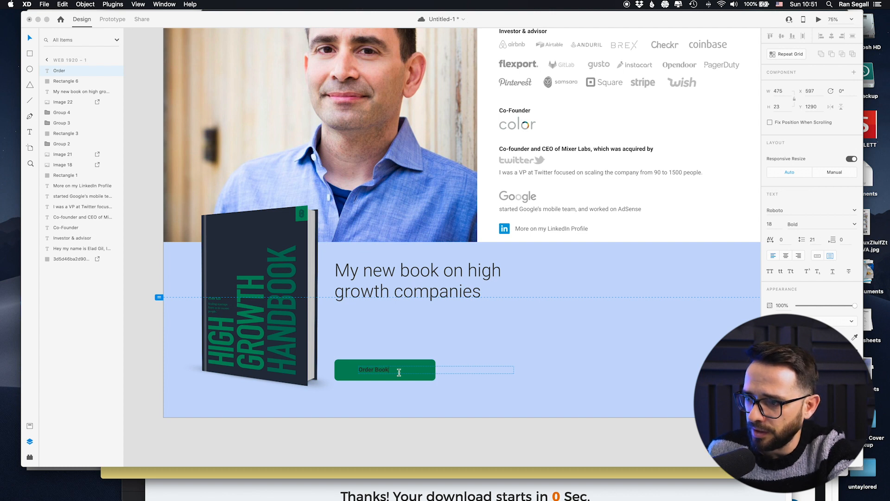
pyautogui.moveTo(512, 370); pyautogui.dragTo(397, 370)
# Step: Make the "Order Book" label white and all uppercase, and shift it slightly toward the button's left edge
pyautogui.click(781, 337)
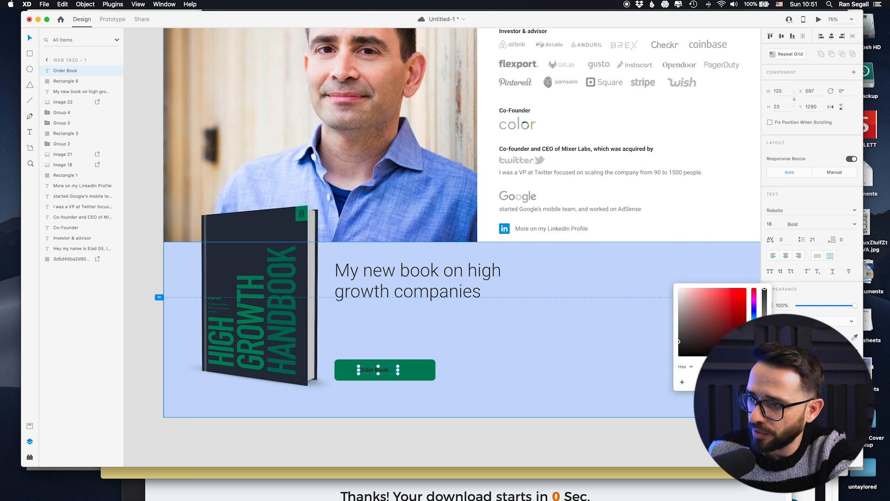
pyautogui.moveTo(701, 334); pyautogui.dragTo(647, 268)
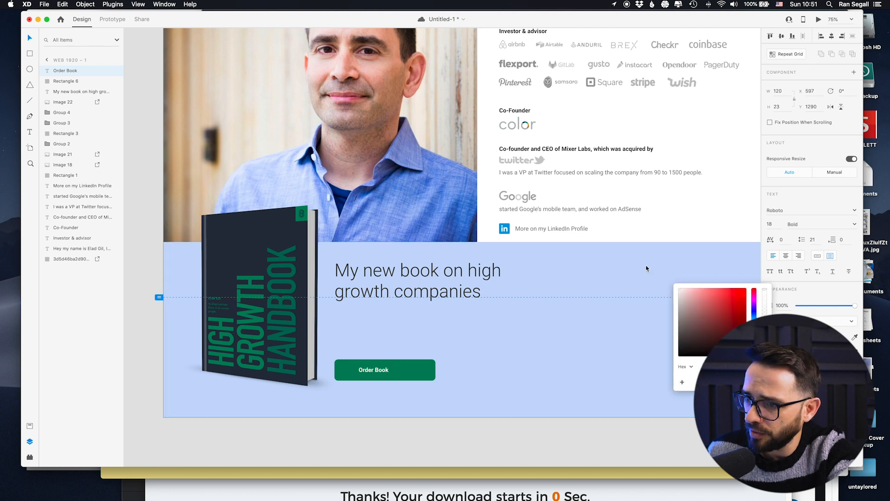
pyautogui.click(387, 374)
pyautogui.moveTo(397, 370)
pyautogui.mouseDown()
pyautogui.moveTo(391, 371)
pyautogui.moveTo(398, 370)
pyautogui.mouseUp()
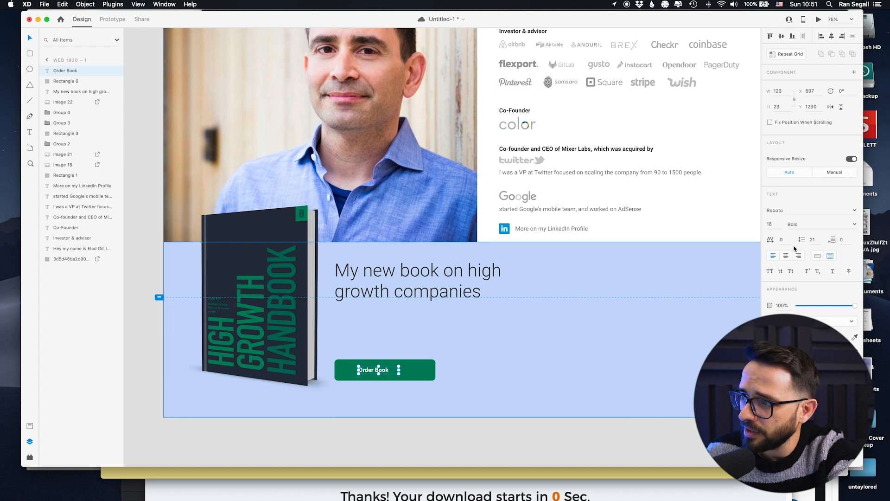
pyautogui.click(770, 272)
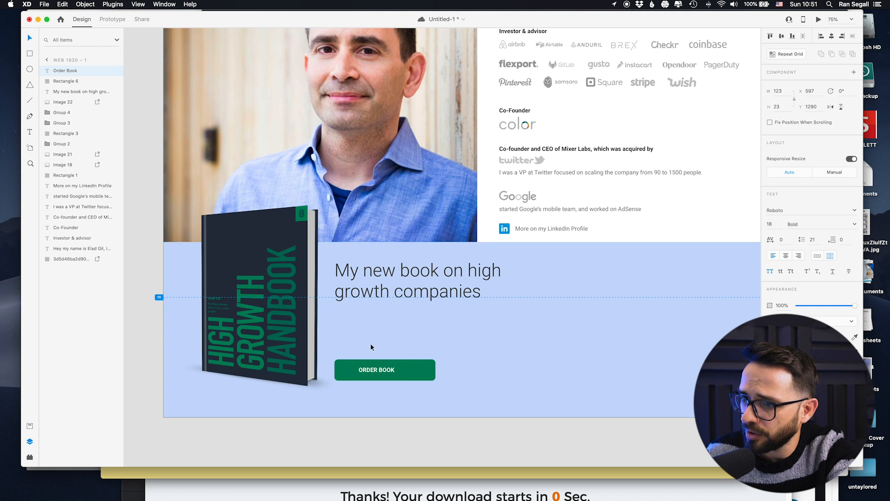
pyautogui.moveTo(377, 369)
pyautogui.mouseDown()
pyautogui.moveTo(405, 370)
pyautogui.moveTo(375, 371)
pyautogui.mouseUp()
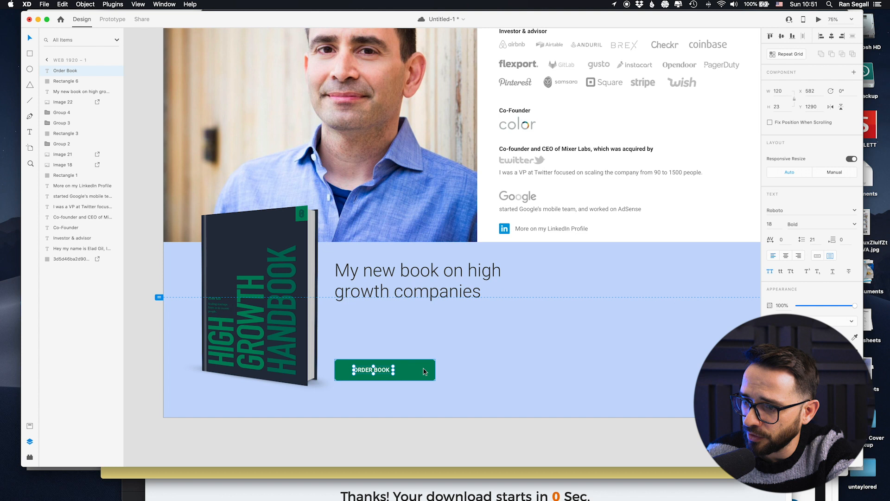
# Step: Shorten the green button from its right end and centre the label horizontally within it
pyautogui.click(424, 371)
pyautogui.moveTo(435, 369); pyautogui.dragTo(408, 370)
pyautogui.keyDown('shift'); pyautogui.click(386, 373); pyautogui.keyUp('shift')
pyautogui.click(831, 36)
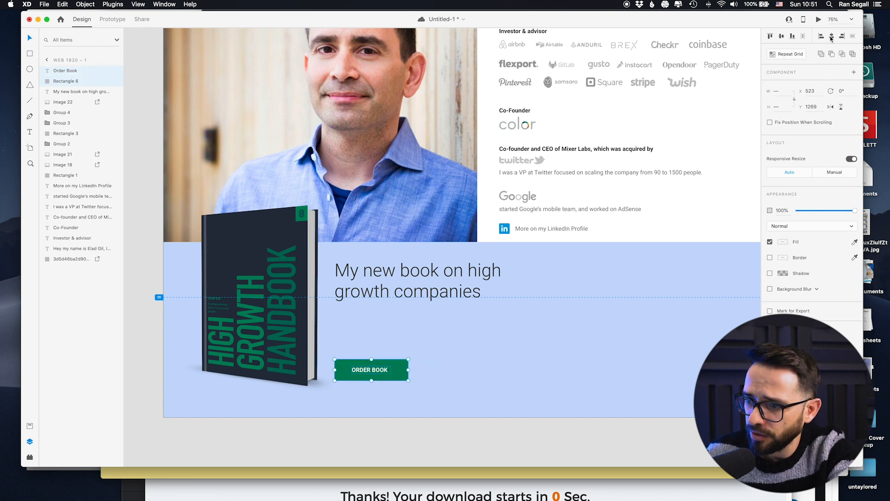
pyautogui.click(403, 390)
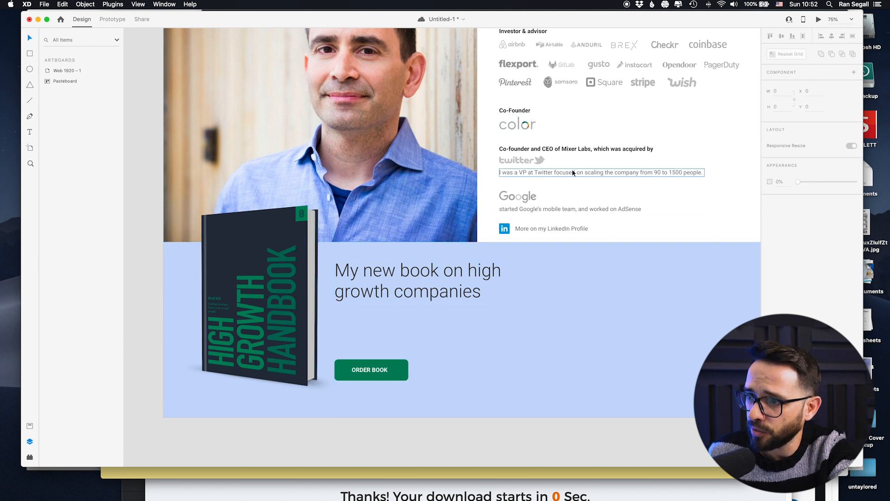
# Step: Duplicate the "I was a VP at Twitter" line into the blue band and align it with the book heading
pyautogui.moveTo(572, 172); pyautogui.dragTo(454, 329)
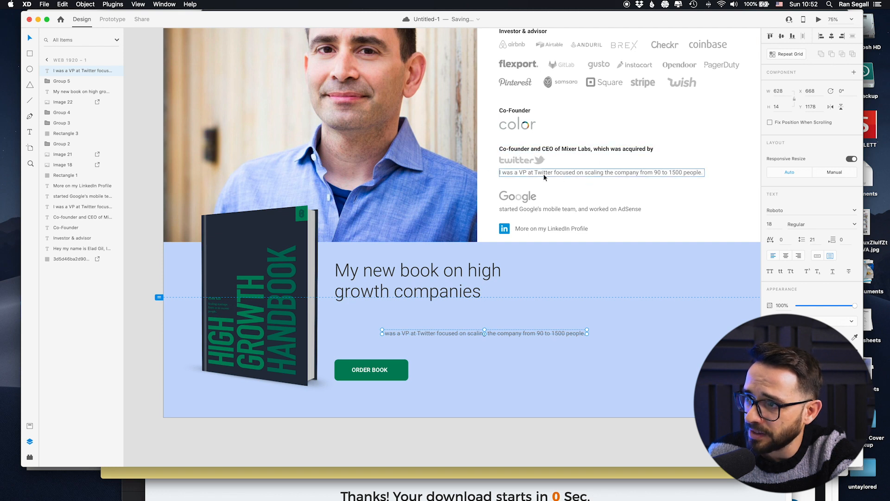
pyautogui.click(581, 150)
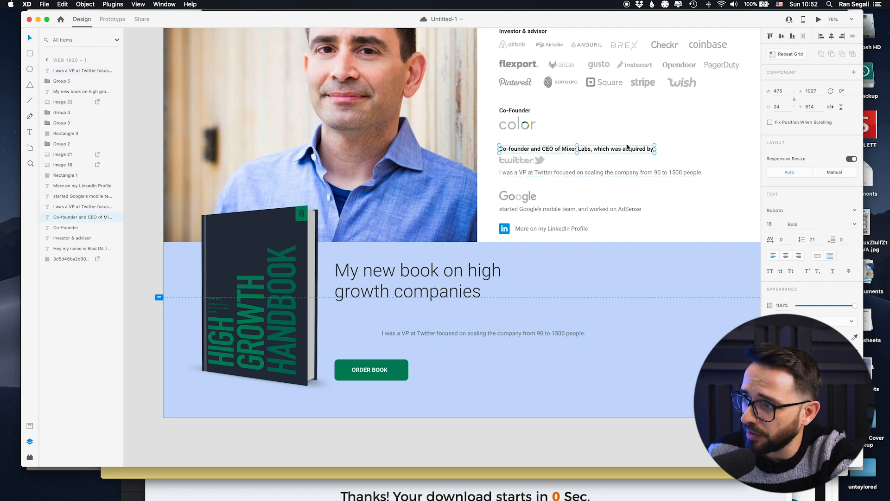
pyautogui.click(611, 174)
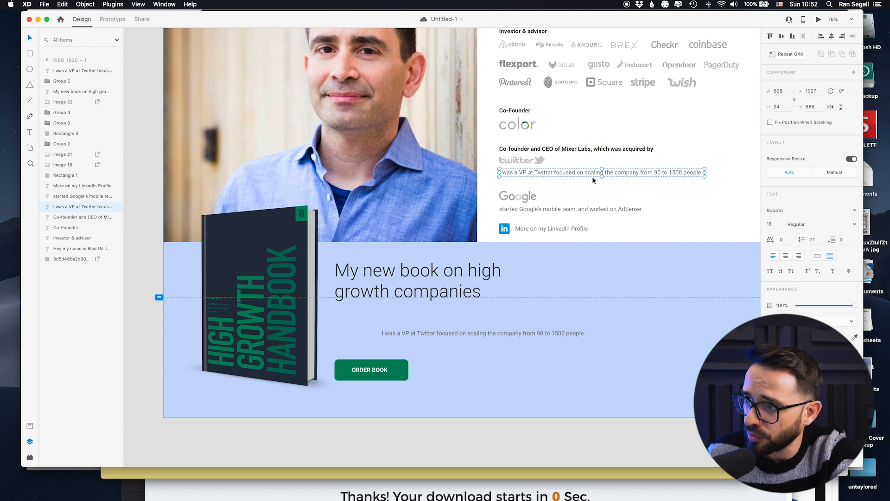
pyautogui.click(633, 194)
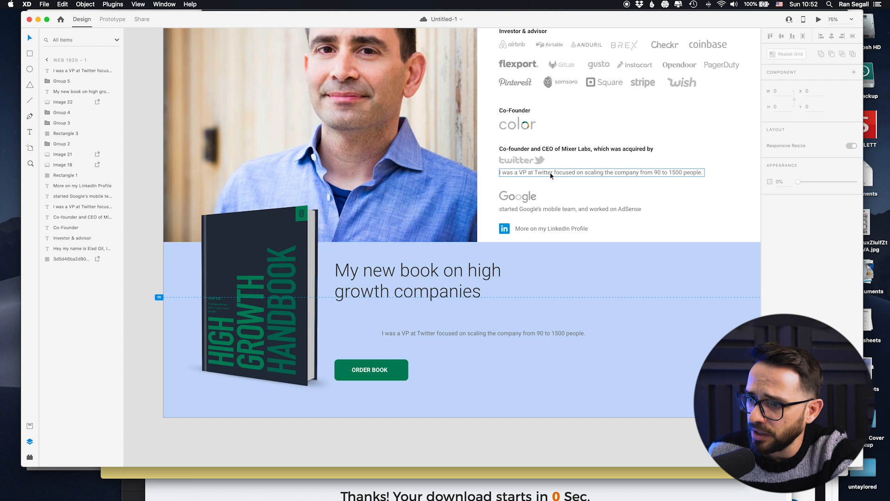
pyautogui.moveTo(435, 335); pyautogui.dragTo(389, 322)
# Step: Switch to Chrome and copy the quote beginning "If you want the chance to turn your startup" from the book's Amazon page
pyautogui.press('super+Tab')
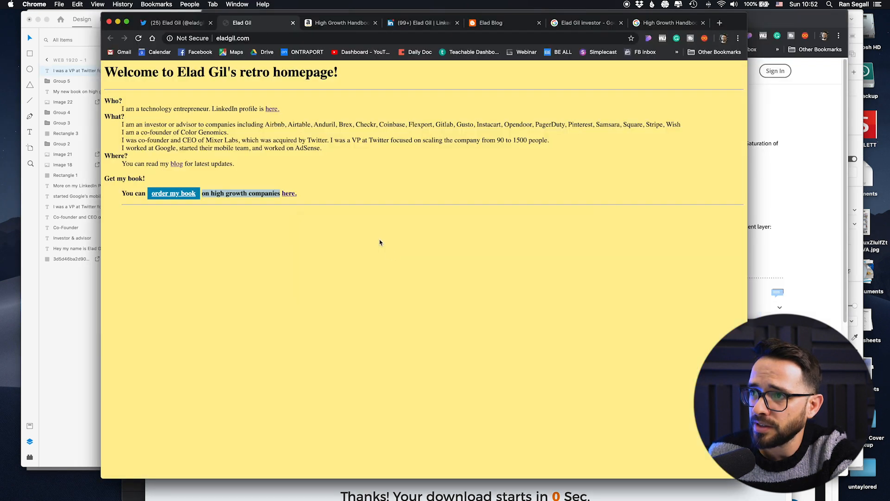
pyautogui.click(355, 23)
pyautogui.click(402, 23)
pyautogui.click(357, 24)
pyautogui.scroll(-1, 250, 262)
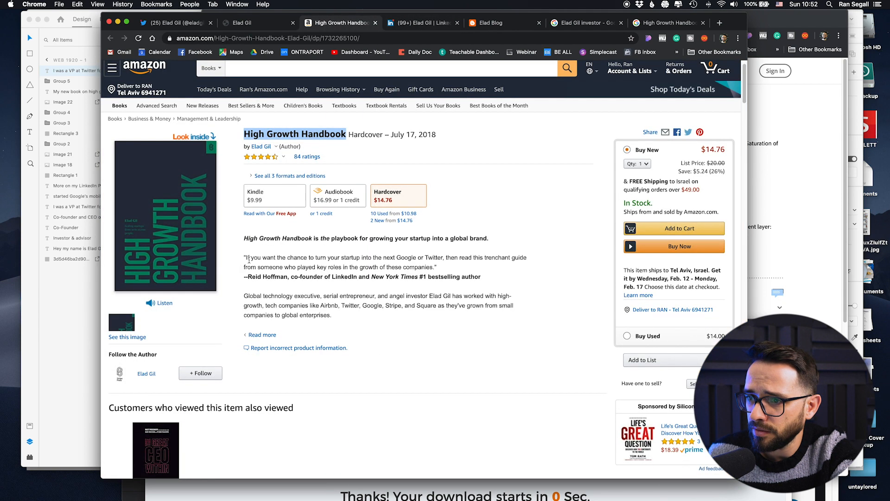
pyautogui.moveTo(244, 257); pyautogui.dragTo(440, 270)
pyautogui.press('super+c')
# Step: Back in Adobe XD, replace the duplicated line with the copied quote and extend its text box to about 96 px high beneath the heading
pyautogui.press('super+Tab')
pyautogui.press('super+a')
pyautogui.press('super+v')
pyautogui.moveTo(440, 321); pyautogui.dragTo(440, 349)
pyautogui.moveTo(387, 323); pyautogui.dragTo(382, 313)
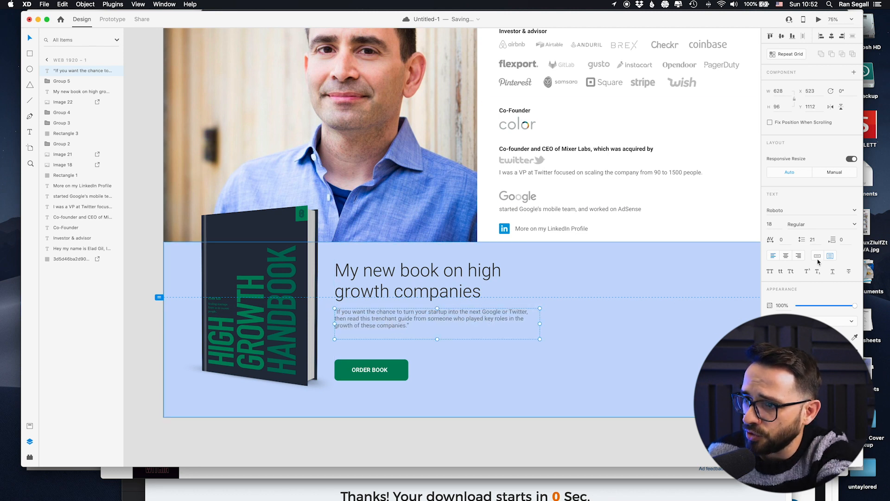
# Step: Increase the quote's line spacing to 28
pyautogui.click(817, 240)
pyautogui.press('Up')
pyautogui.press('Up')
pyautogui.press('Up')
pyautogui.press('Up')
pyautogui.press('Up')
pyautogui.press('Up')
pyautogui.press('Up')
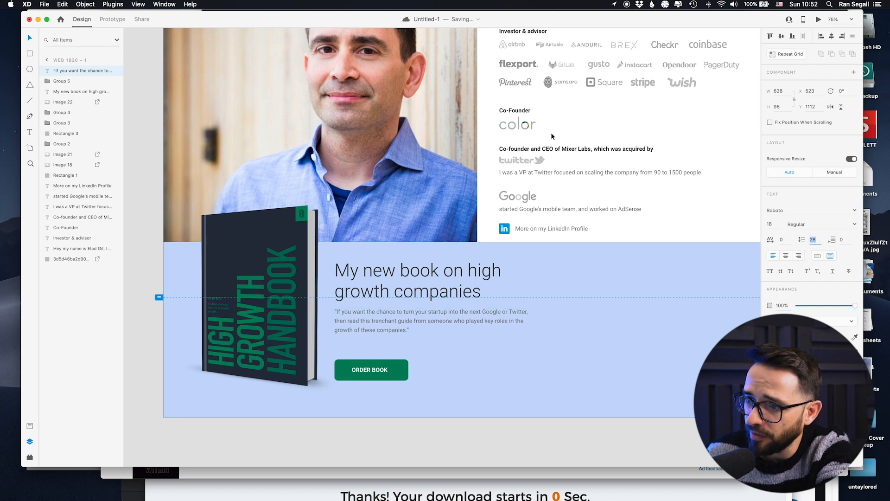
# Step: Narrow the quote's text box to about 569 px wide and realign it just below the heading
pyautogui.moveTo(398, 321); pyautogui.dragTo(397, 322)
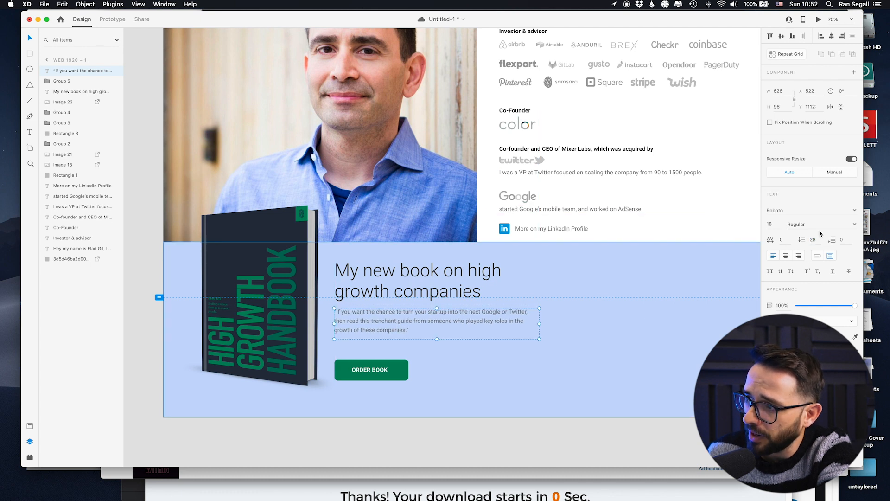
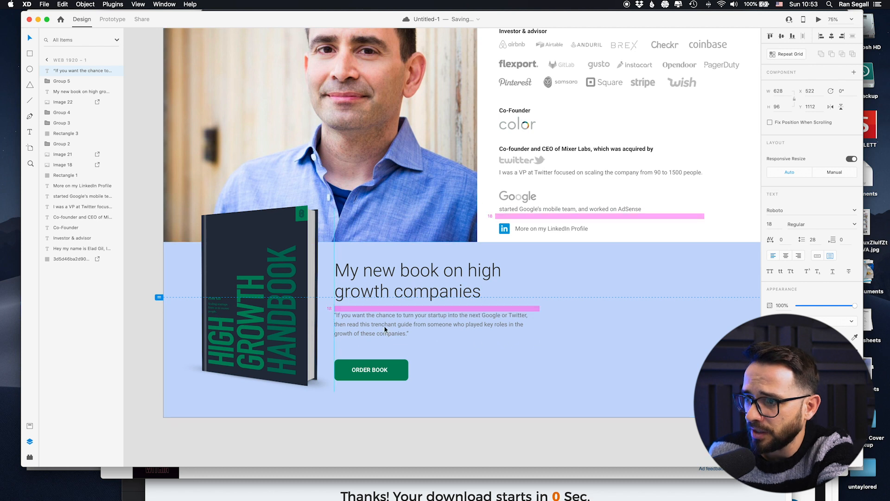
pyautogui.moveTo(384, 326); pyautogui.dragTo(386, 327)
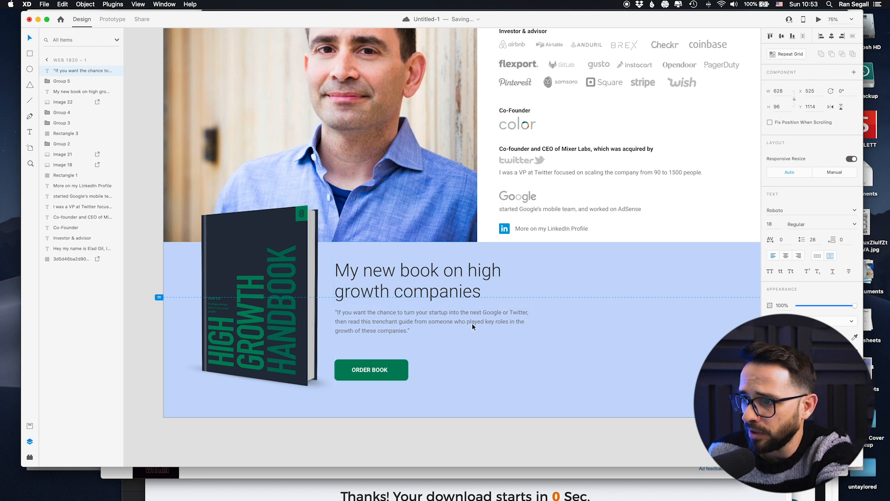
pyautogui.moveTo(541, 323); pyautogui.dragTo(520, 324)
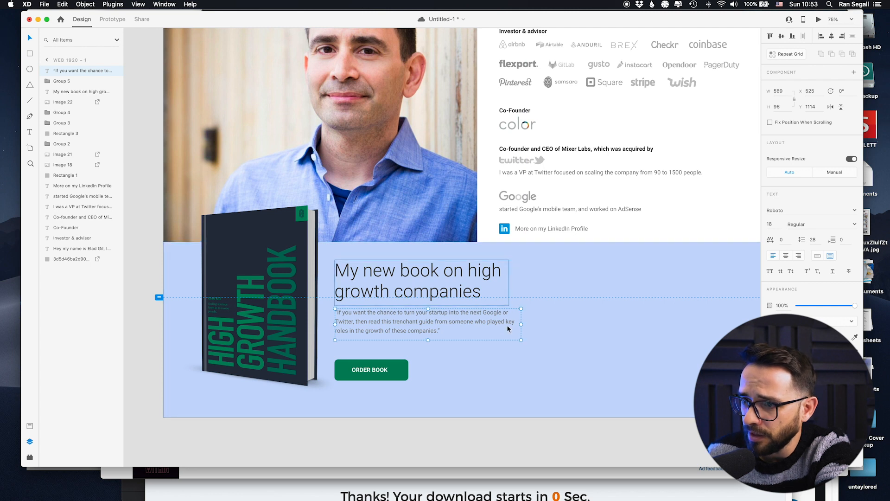
pyautogui.moveTo(383, 324); pyautogui.dragTo(383, 322)
# Step: Duplicate the bold Mixer Labs line below the quote and replace its text with the LinkedIn co-founder attribution copied from the Amazon page in Chrome
pyautogui.click(532, 145)
pyautogui.moveTo(560, 148); pyautogui.dragTo(398, 344)
pyautogui.press('super+Tab')
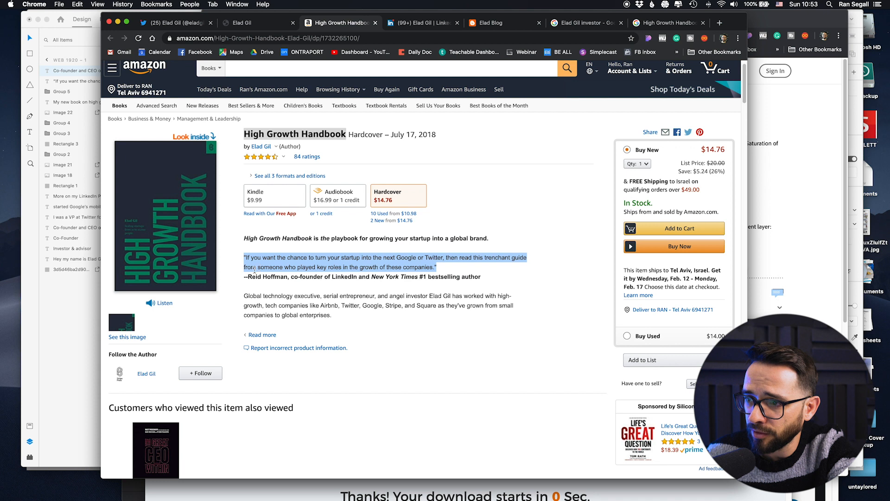
pyautogui.moveTo(246, 276); pyautogui.dragTo(357, 274)
pyautogui.press('super+c')
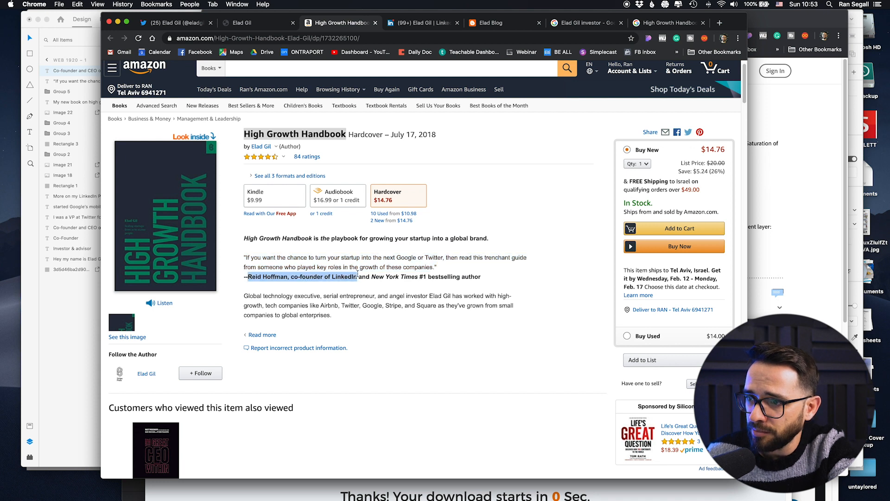
pyautogui.press('super+Tab')
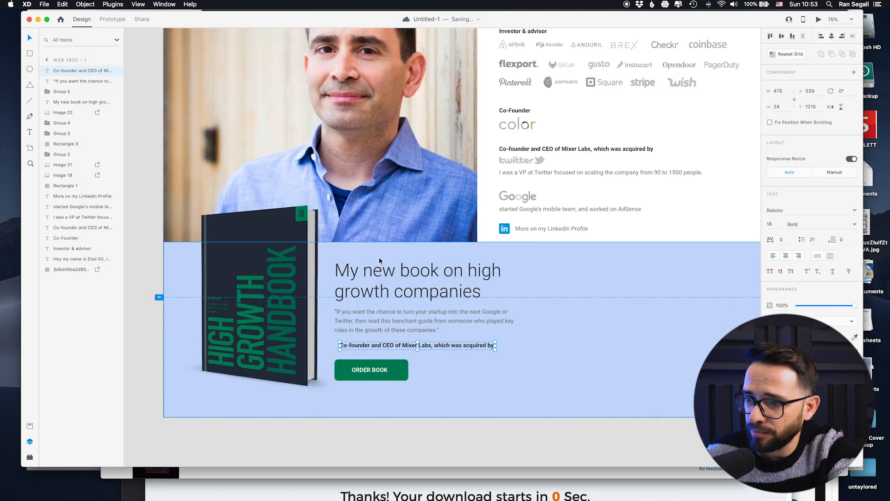
pyautogui.press('super+v')
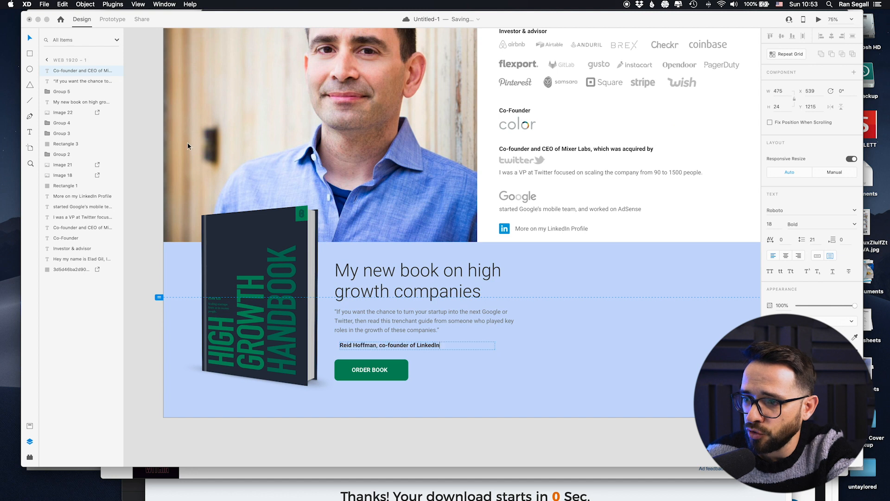
# Step: Narrow the attribution's text box to about 320 px wide and place it just below the quote, aligned with the quote's edge
pyautogui.press('Escape')
pyautogui.moveTo(353, 345); pyautogui.dragTo(346, 339)
pyautogui.moveTo(489, 340); pyautogui.dragTo(438, 340)
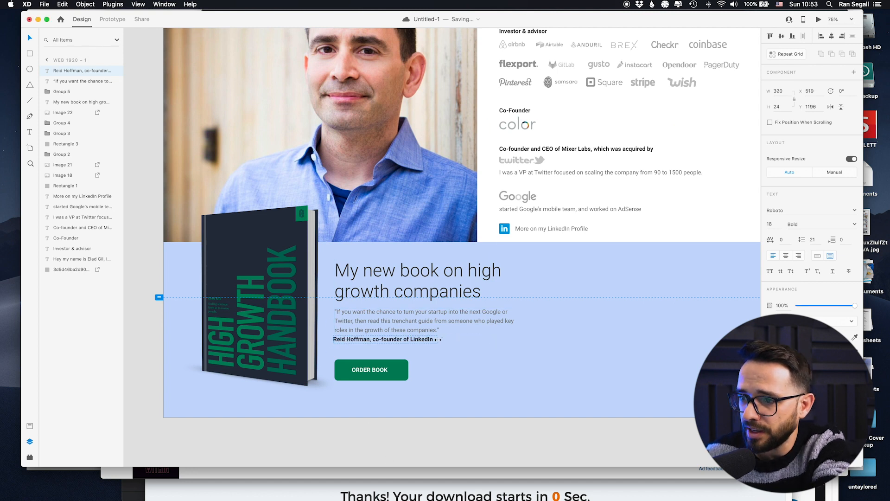
pyautogui.moveTo(341, 339); pyautogui.dragTo(363, 322)
pyautogui.click(349, 323)
pyautogui.click(397, 439)
pyautogui.click(368, 343)
pyautogui.press('Down')
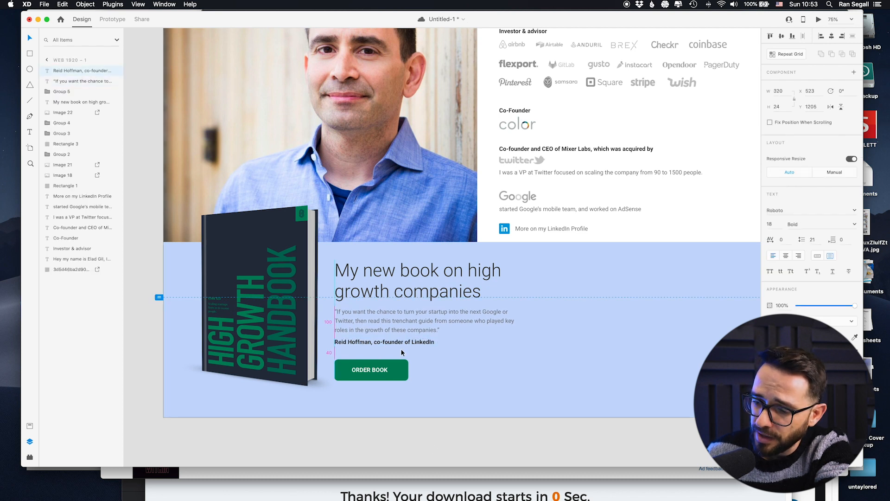
# Step: Darken the quote's text color to hex 333
pyautogui.click(354, 332)
pyautogui.press('super+equal')
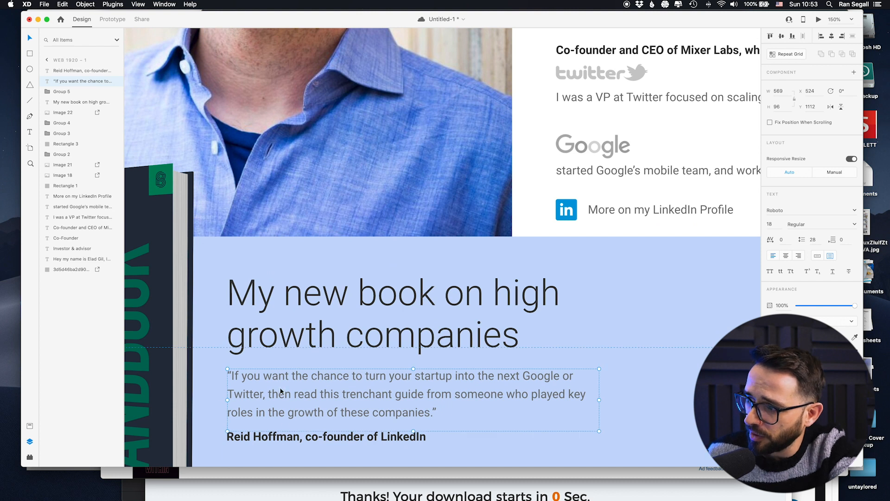
pyautogui.click(415, 309)
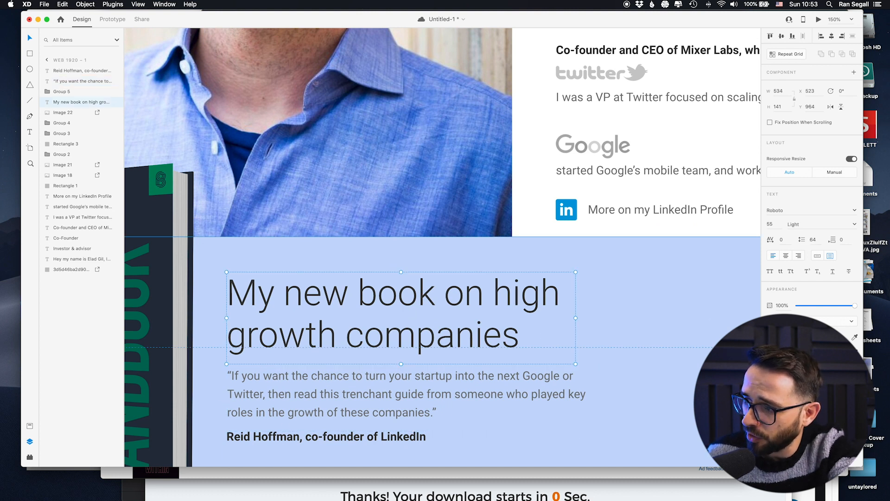
pyautogui.click(781, 337)
pyautogui.click(563, 373)
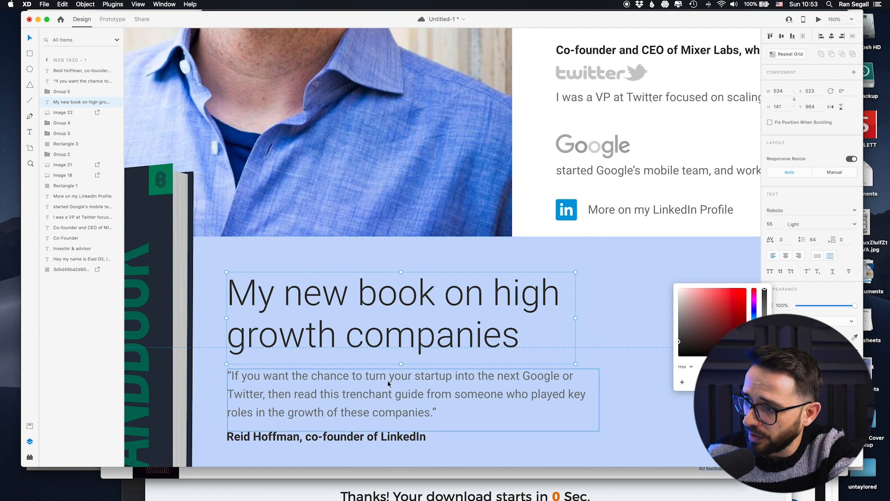
pyautogui.click(781, 337)
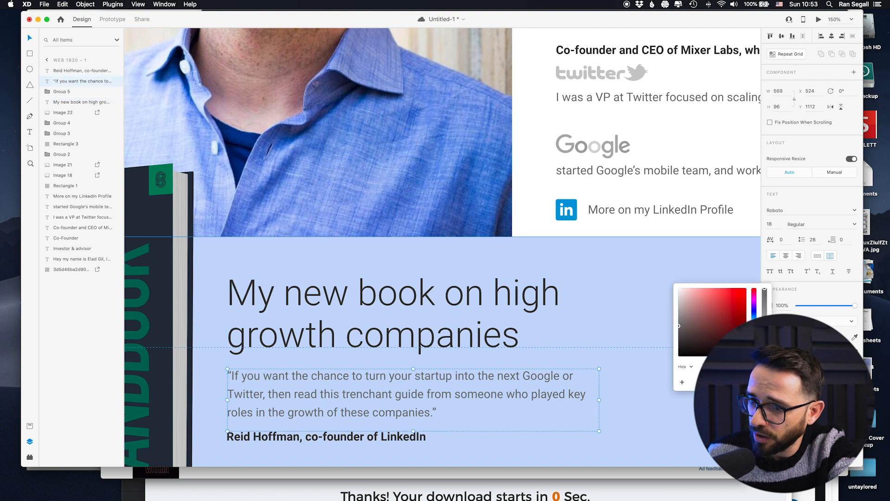
pyautogui.write('333')
pyautogui.press('Return')
pyautogui.click(208, 358)
pyautogui.press('super+minus')
pyautogui.press('super+minus')
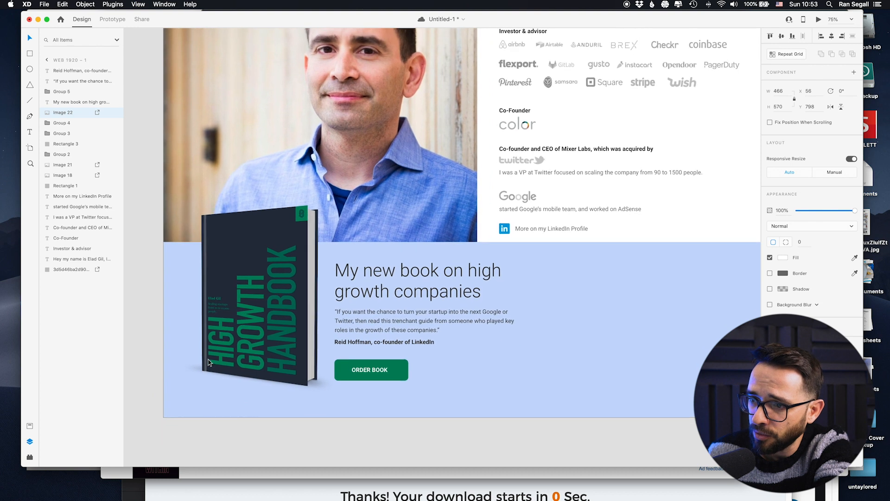
# Step: Nudge the quote and its attribution slightly lower within the gap between the heading and the order button
pyautogui.click(365, 343)
pyautogui.press('Down')
pyautogui.press('Down')
pyautogui.press('Down')
pyautogui.press('Down')
pyautogui.press('Down')
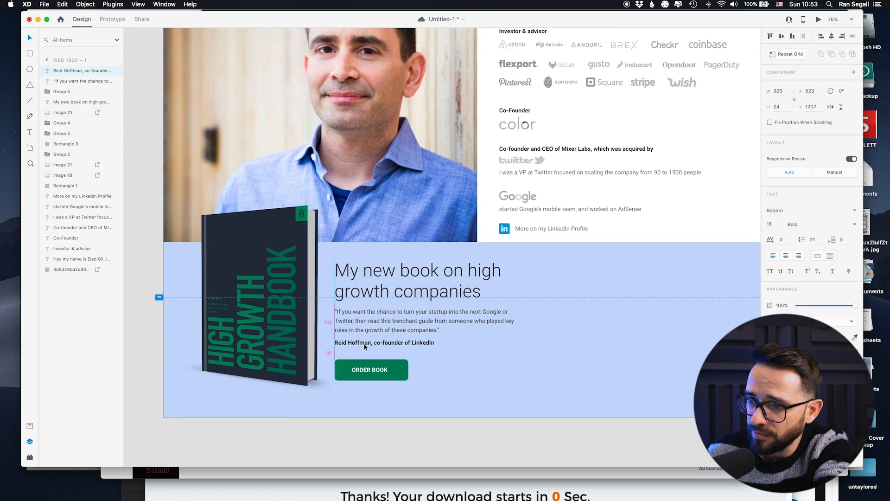
pyautogui.moveTo(367, 333); pyautogui.dragTo(370, 344)
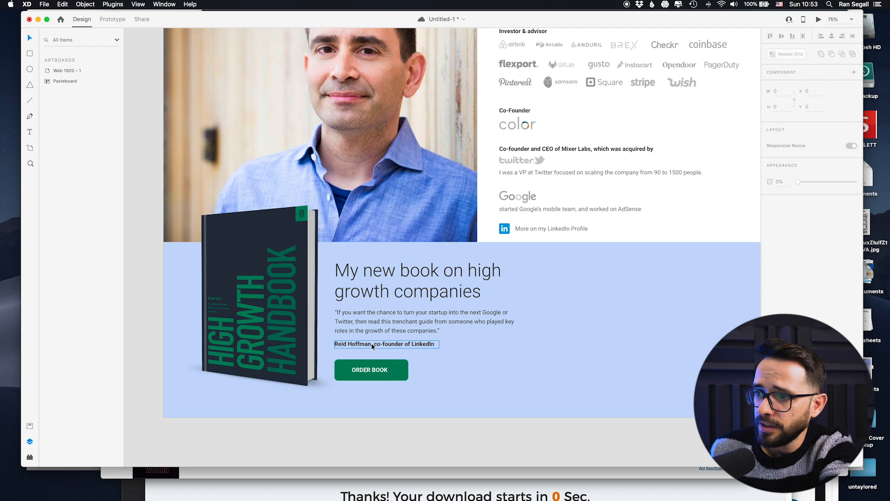
pyautogui.click(369, 344)
pyautogui.click(355, 448)
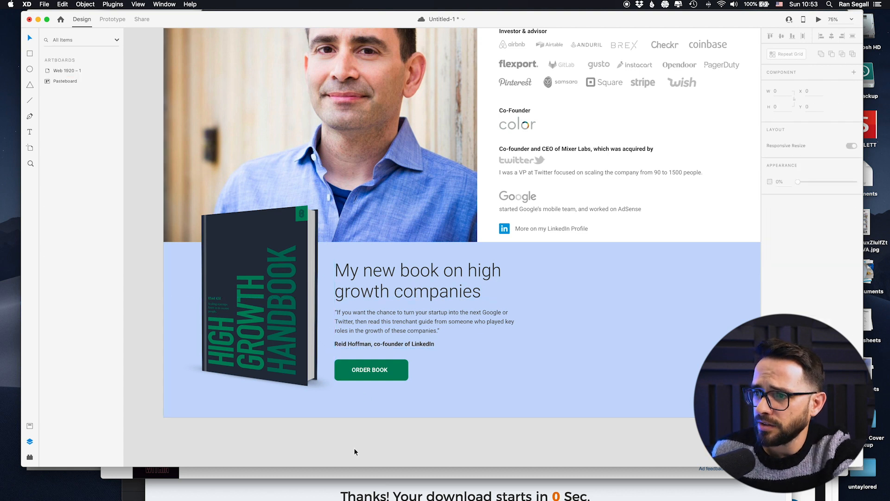
# Step: Duplicate the bold Mixer Labs line into the empty area beside the book heading and replace its text with "Latest from my blog:"
pyautogui.press('super+minus')
pyautogui.moveTo(395, 290); pyautogui.dragTo(276, 316)
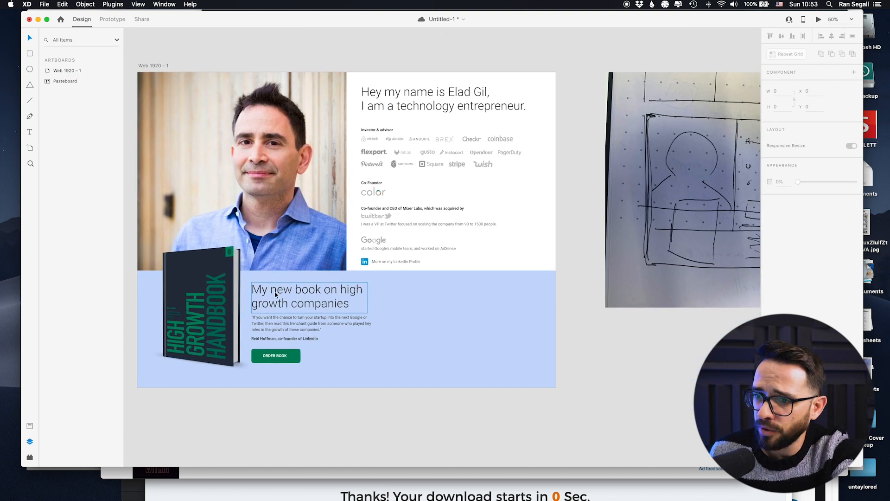
pyautogui.press('super+plus')
pyautogui.click(333, 189)
pyautogui.moveTo(419, 328); pyautogui.dragTo(464, 319)
pyautogui.doubleClick(464, 317)
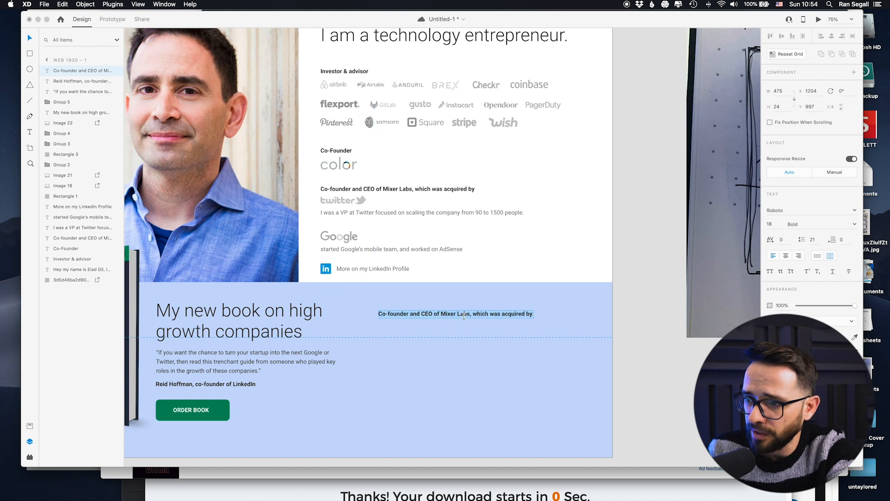
pyautogui.write('L')
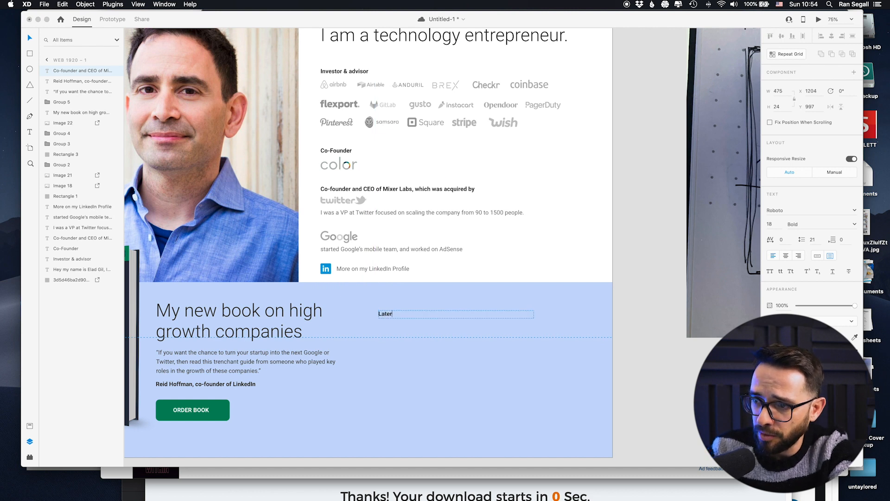
pyautogui.write('atest from my blog')
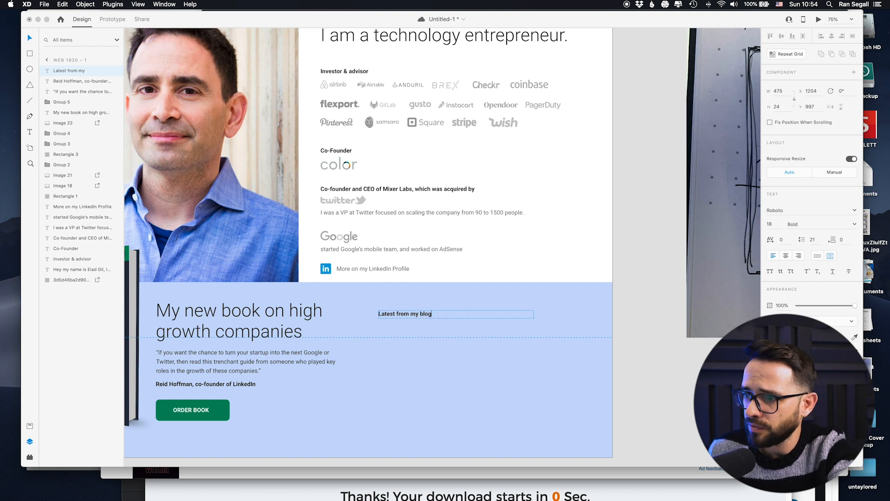
pyautogui.write(':')
# Step: Narrow the blog label's text box to about 389 px wide and lower it beside the heading's second line
pyautogui.click(625, 316)
pyautogui.click(461, 315)
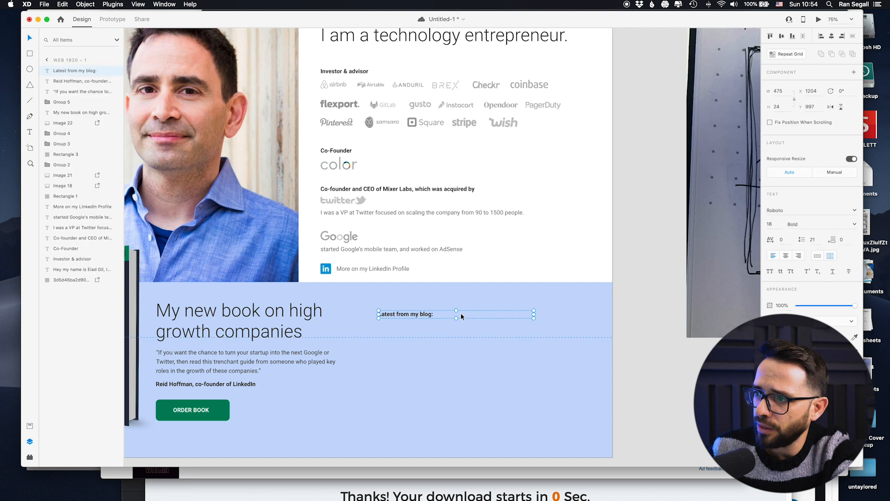
pyautogui.press('super+minus')
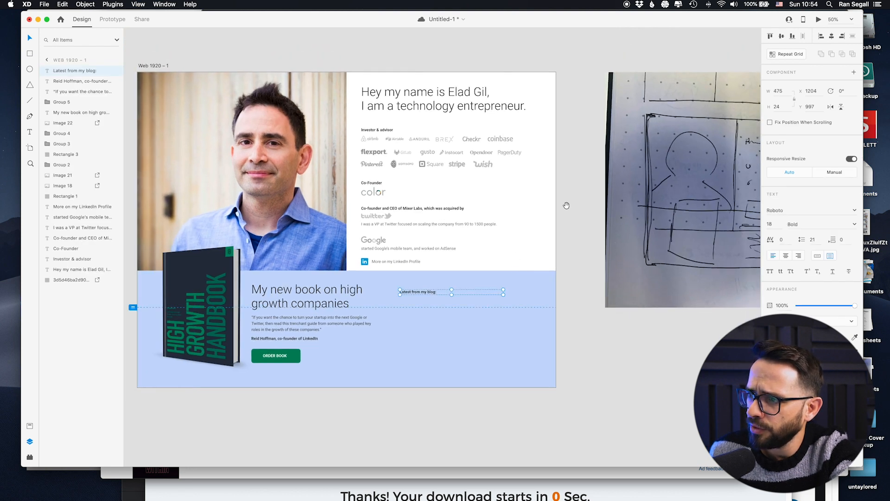
pyautogui.moveTo(566, 205); pyautogui.dragTo(383, 248)
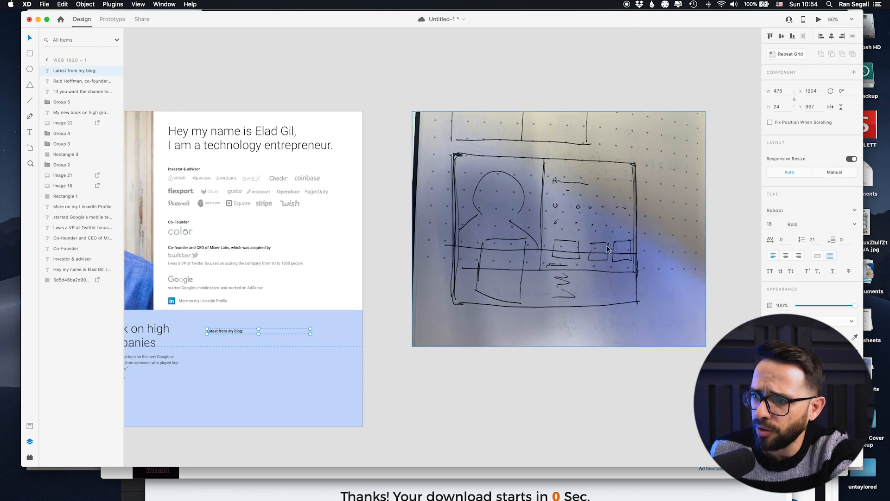
pyautogui.press('super+equal')
pyautogui.moveTo(319, 320); pyautogui.dragTo(435, 265)
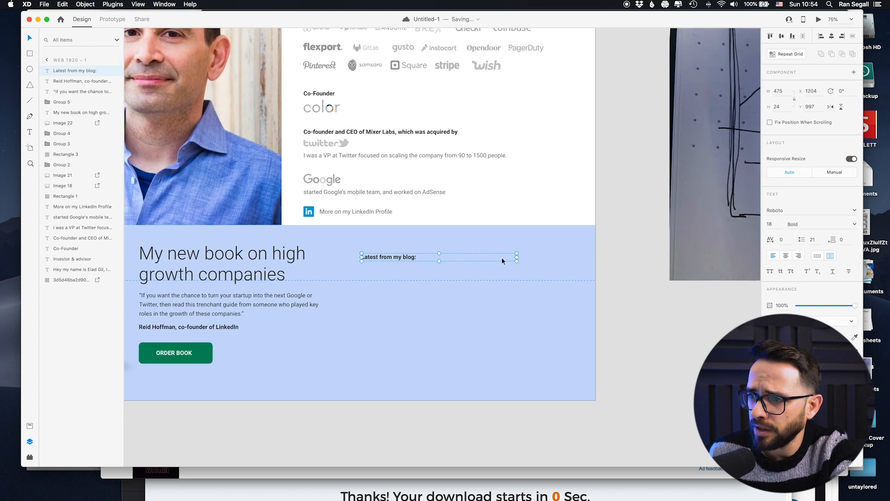
pyautogui.moveTo(517, 256); pyautogui.dragTo(488, 256)
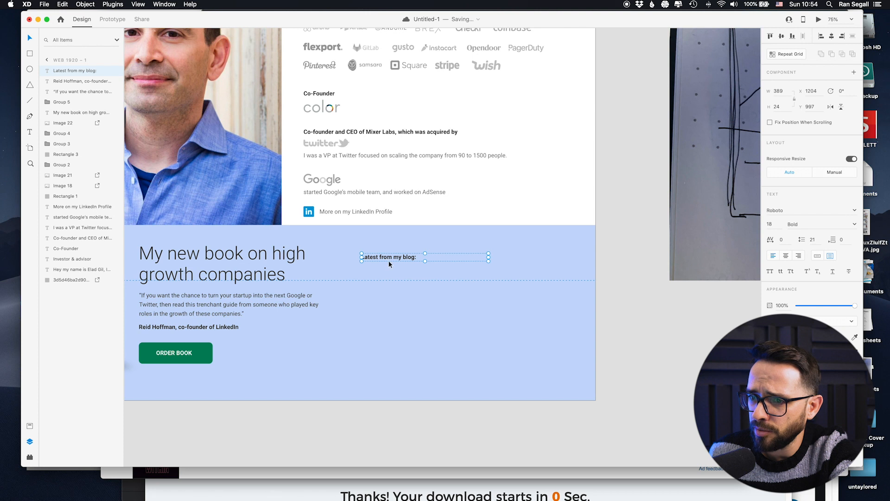
pyautogui.hscroll(-10, 336, 280)
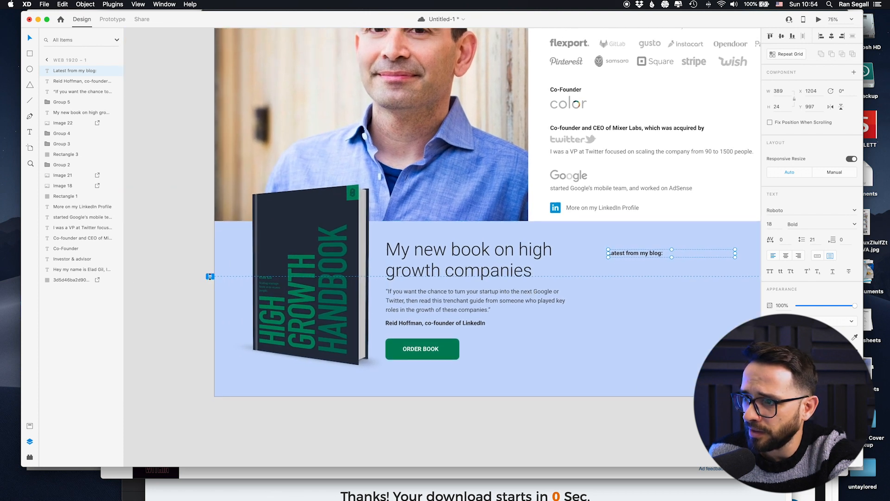
pyautogui.moveTo(617, 253); pyautogui.dragTo(643, 273)
pyautogui.click(605, 451)
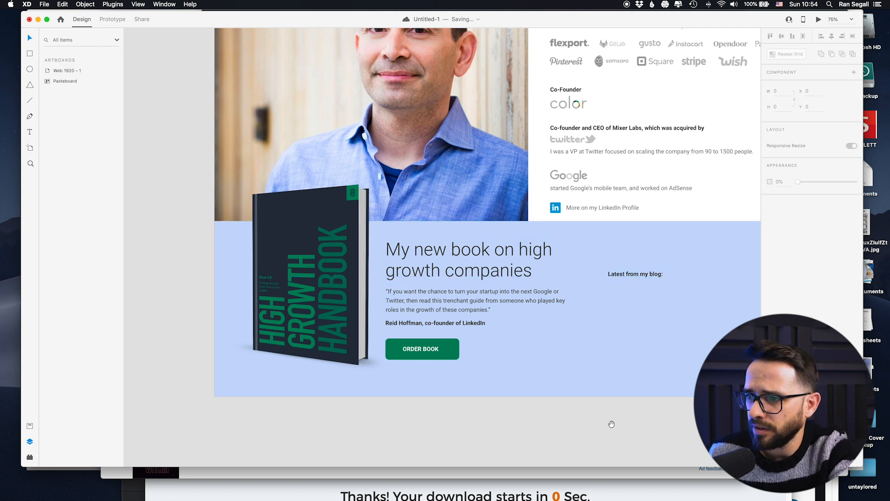
# Step: Draw a white rectangle about 333 × 211 px beneath the blog label, aligned with its edge
pyautogui.hscroll(5, 610, 422)
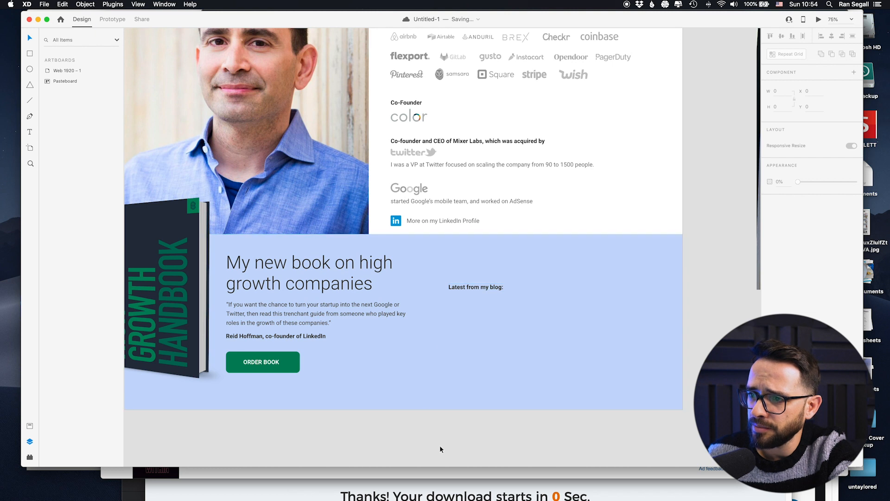
pyautogui.hscroll(2, 364, 347)
pyautogui.press('r')
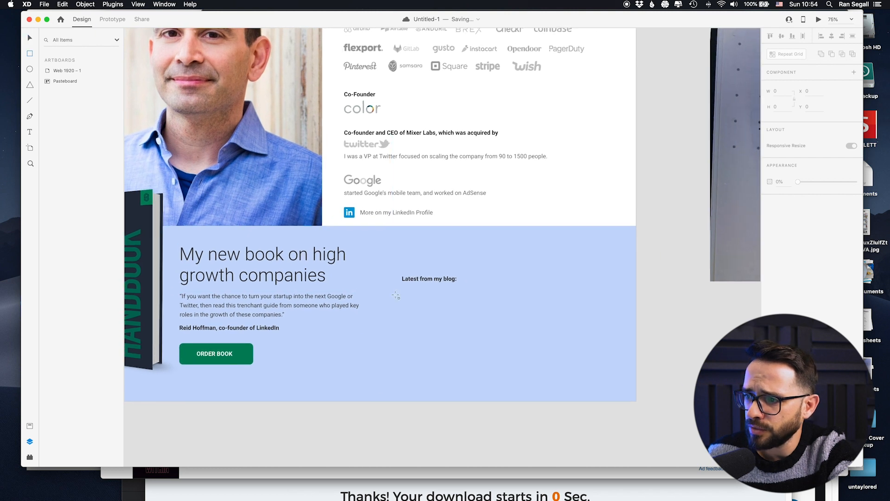
pyautogui.moveTo(402, 296); pyautogui.dragTo(510, 364)
pyautogui.press('v')
pyautogui.keyDown('alt'); pyautogui.moveTo(427, 335); pyautogui.dragTo(543, 329); pyautogui.keyUp('alt')
pyautogui.moveTo(628, 330); pyautogui.dragTo(617, 329)
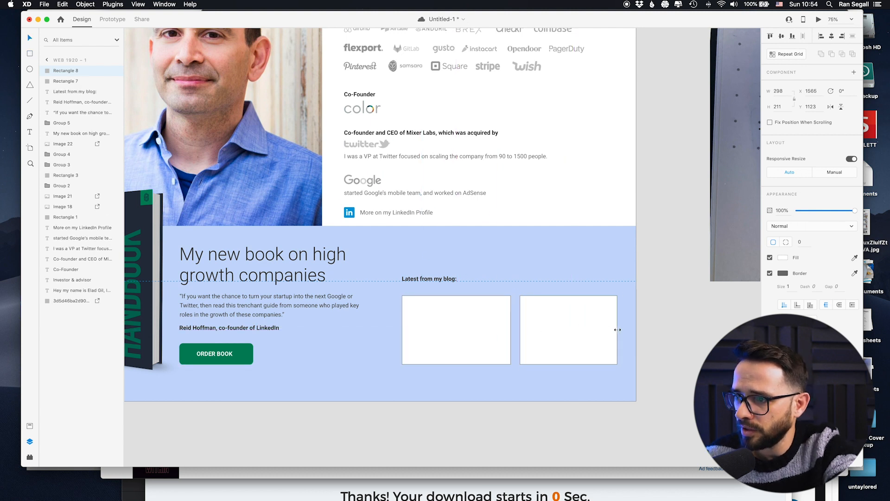
pyautogui.press('Delete')
# Step: Narrow the white rectangle to 298 px wide and duplicate it alongside at X 1546
pyautogui.click(463, 325)
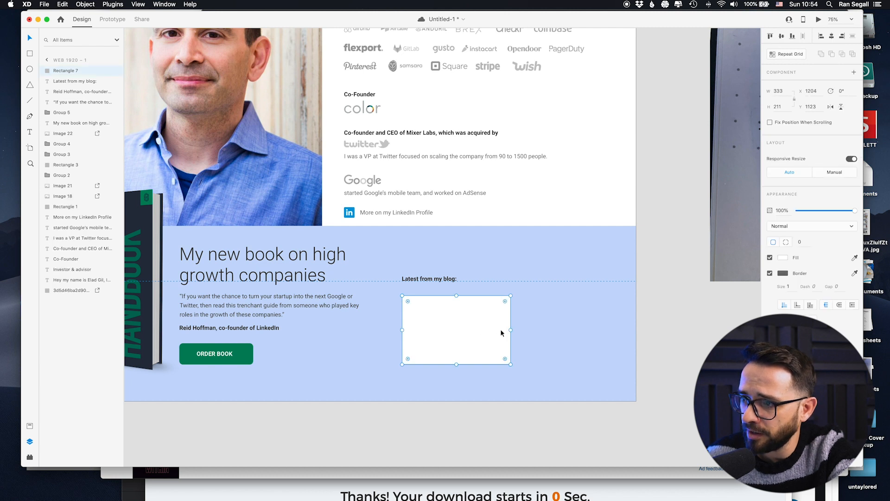
pyautogui.moveTo(510, 329); pyautogui.dragTo(562, 327)
pyautogui.press('super+minus')
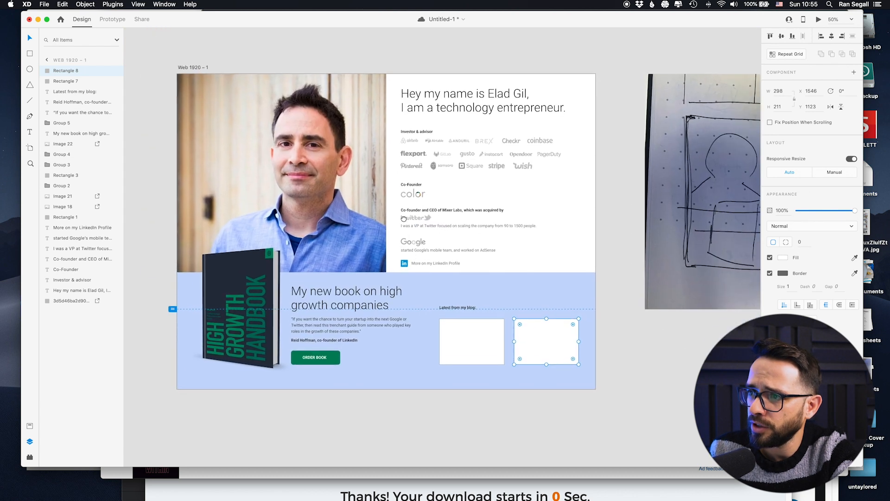
pyautogui.moveTo(404, 219); pyautogui.dragTo(403, 216)
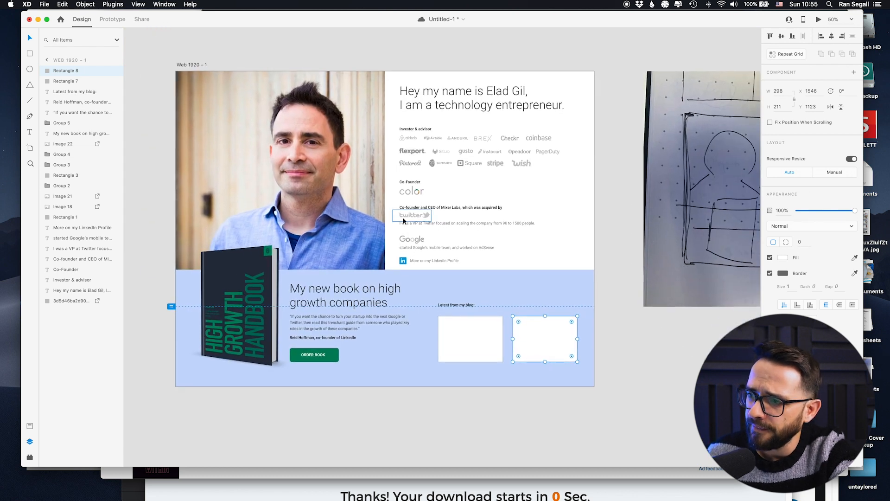
# Step: Save the document, and shift the blog label and both white rectangles toward the quote so they start at X 1168
pyautogui.press('super+s')
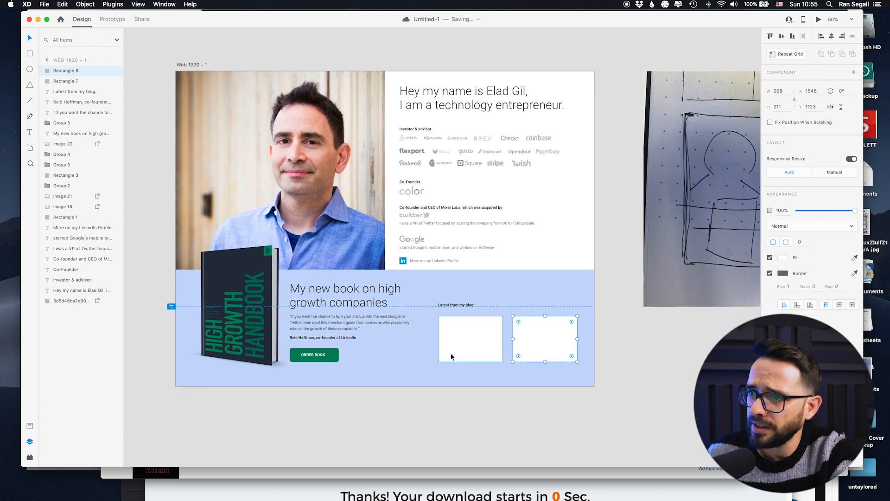
pyautogui.click(487, 421)
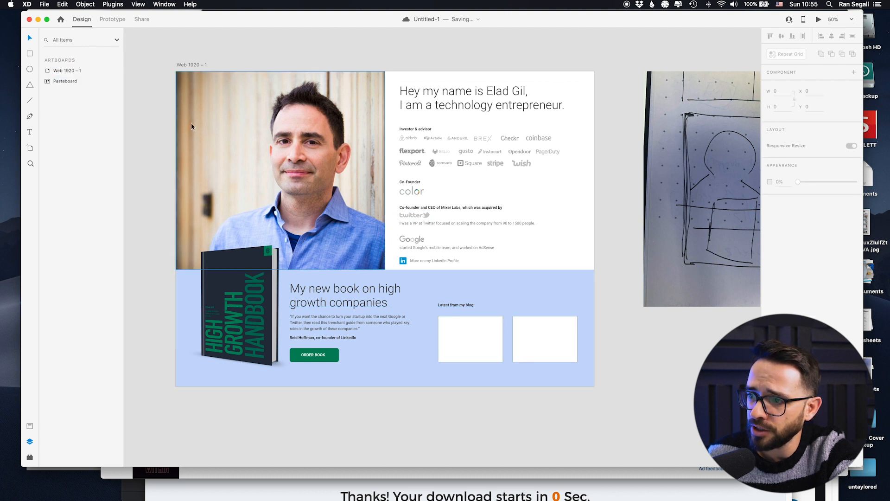
pyautogui.click(450, 305)
pyautogui.keyDown('shift'); pyautogui.click(453, 326); pyautogui.keyUp('shift')
pyautogui.keyDown('shift'); pyautogui.click(531, 331); pyautogui.keyUp('shift')
pyautogui.moveTo(531, 331); pyautogui.dragTo(524, 331)
pyautogui.click(463, 393)
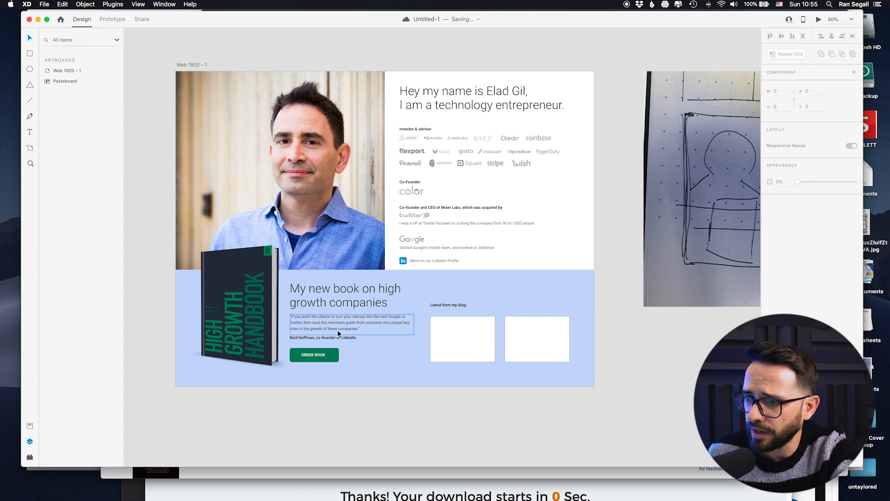
# Step: Remove the border from both white blog rectangles
pyautogui.press('super+equal')
pyautogui.press('super+equal')
pyautogui.moveTo(340, 331); pyautogui.dragTo(345, 207)
pyautogui.click(591, 300)
pyautogui.click(486, 312)
# Step: Switch to Chrome and copy the post title "Products I Wish Existed, 2020 Edition" from the investor's blog
pyautogui.press('super+Tab')
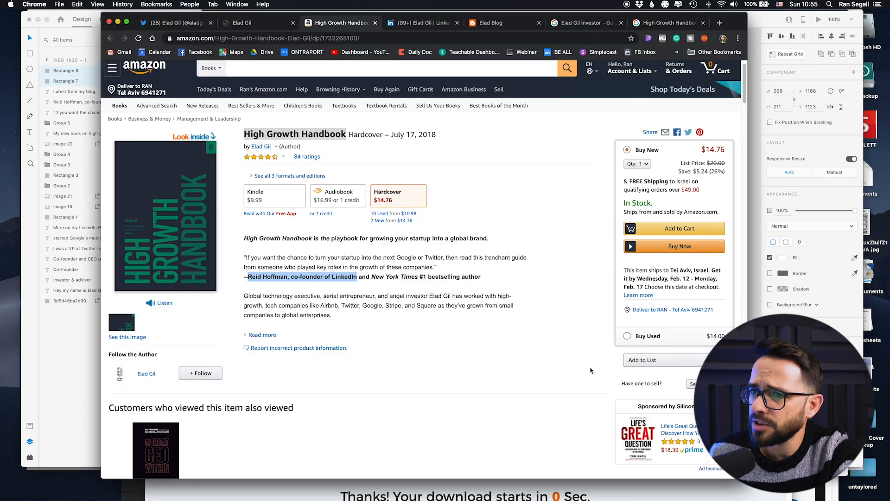
pyautogui.press('super+Tab')
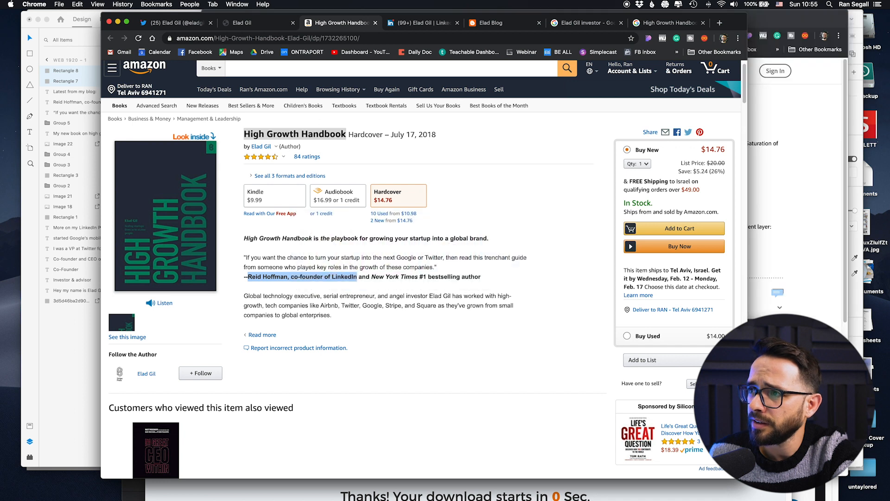
pyautogui.click(491, 23)
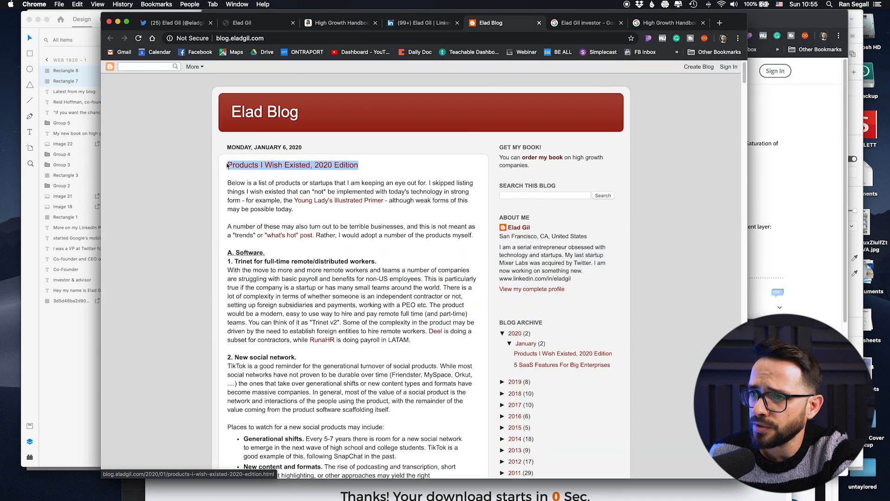
# Step: Switch back to XD, duplicate the book heading over the white blog rectangles and replace its text with "Products I Wish Existed, 2020 Edition"
pyautogui.press('super+Tab')
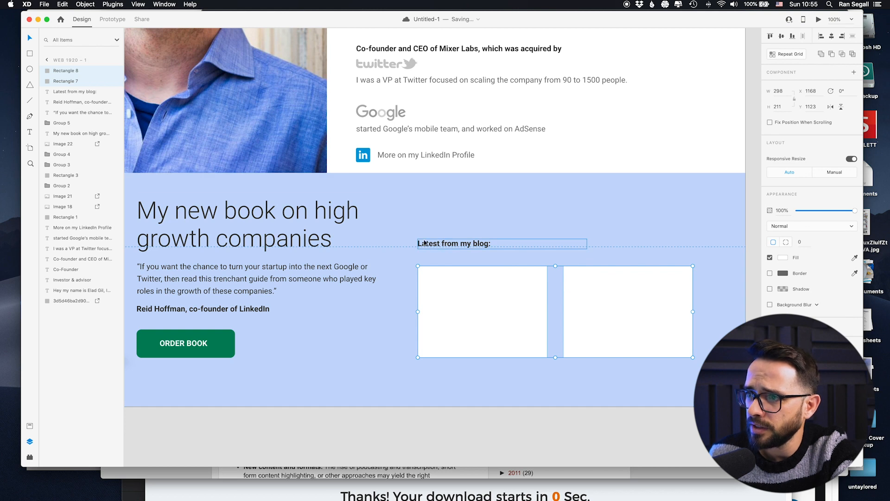
pyautogui.moveTo(239, 218); pyautogui.dragTo(492, 313)
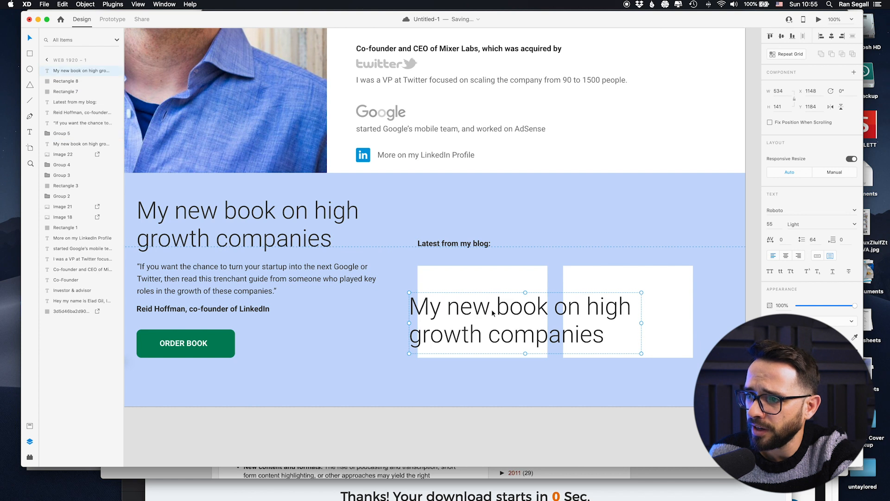
pyautogui.doubleClick(493, 313)
pyautogui.press('super+a')
pyautogui.write('Products I Wish Existed, 2020 Edition')
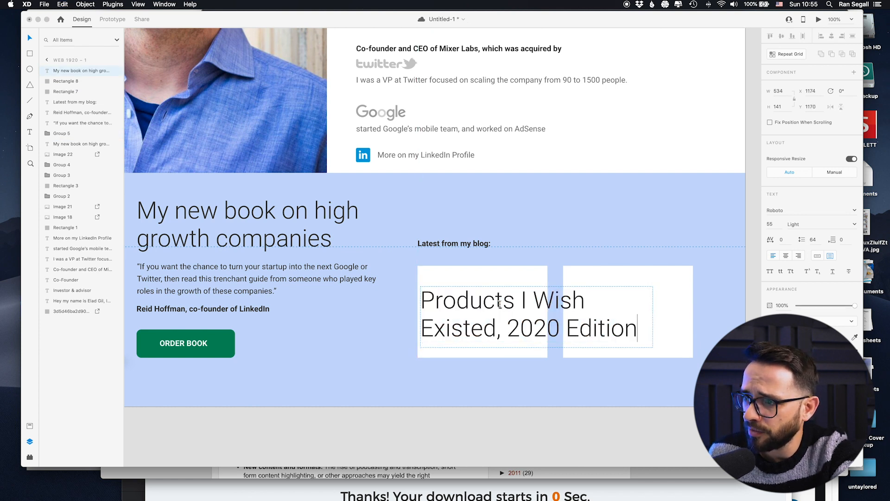
# Step: Set the font size of the new blog post title to 35
pyautogui.press('super+a')
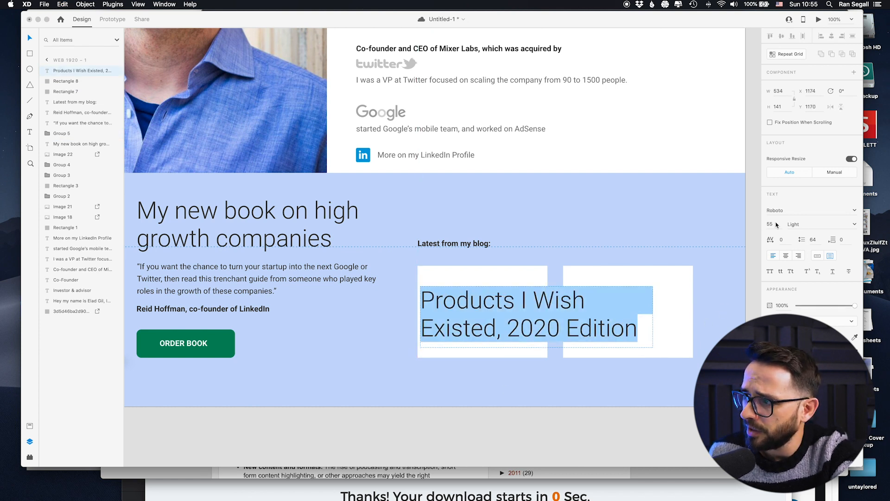
pyautogui.write('35')
pyautogui.press('Return')
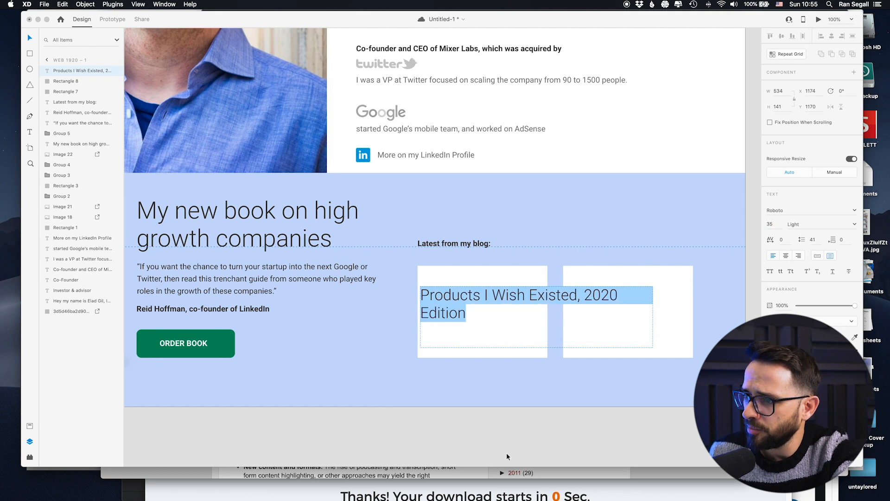
# Step: Narrow the post title's text box to 264 px and fit it inside the first white rectangle at X 1189, Y 1198
pyautogui.click(589, 308)
pyautogui.moveTo(652, 316); pyautogui.dragTo(485, 354)
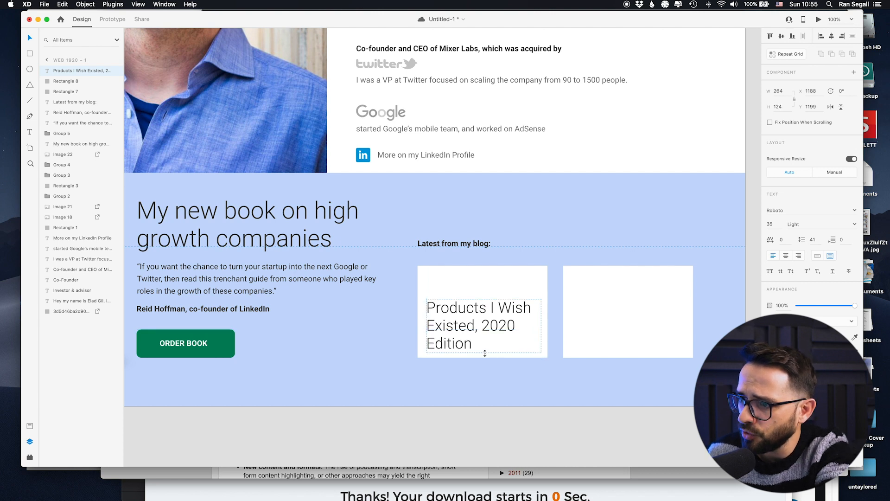
pyautogui.press('Left')
pyautogui.press('Left')
pyautogui.press('Left')
pyautogui.press('Right')
pyautogui.press('Right')
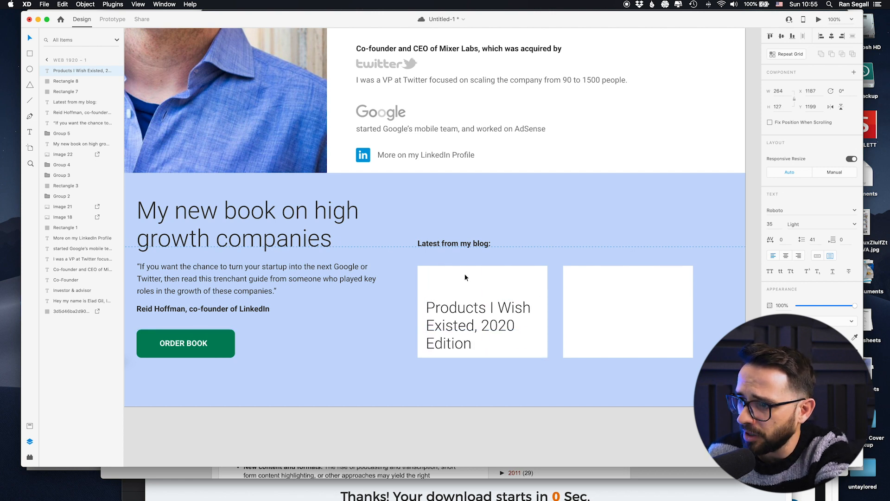
pyautogui.click(476, 431)
pyautogui.click(472, 328)
pyautogui.press('Right')
pyautogui.press('Up')
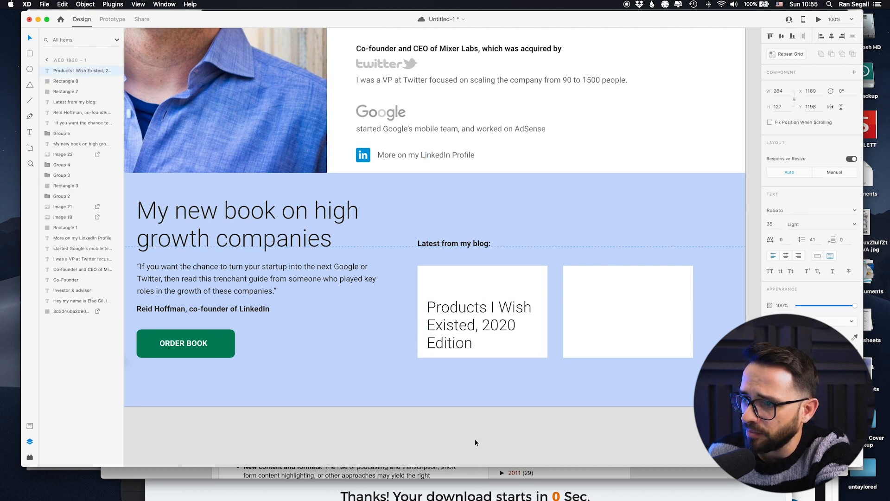
pyautogui.click(475, 442)
# Step: Check the Order Book button's corner radius and round the first blog rectangle's corners to the same 11
pyautogui.hscroll(3, 378, 307)
pyautogui.scroll(1, 378, 307)
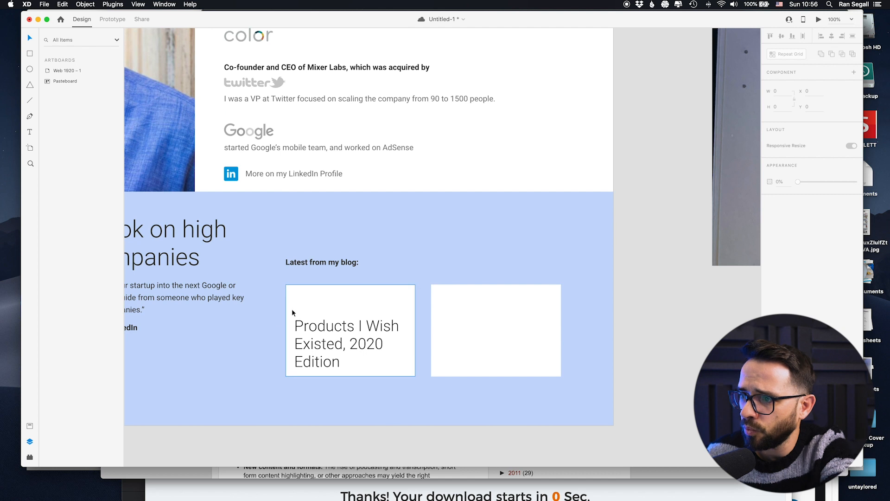
pyautogui.press('super+minus')
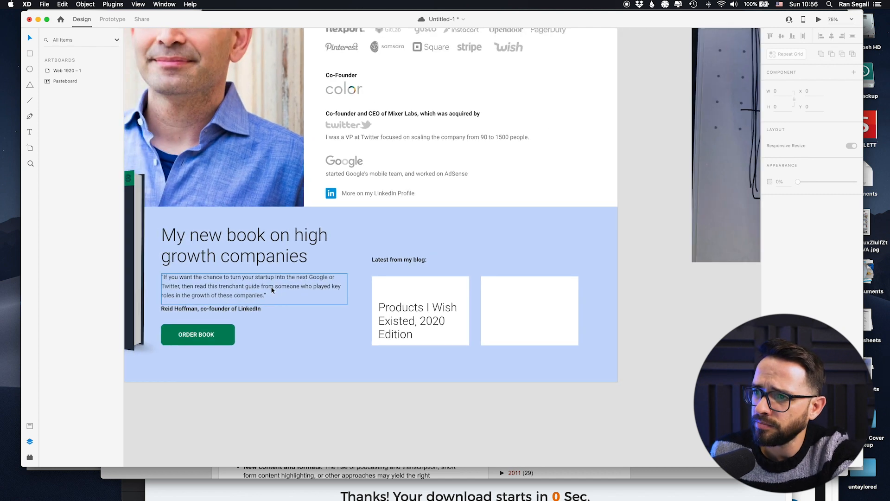
pyautogui.moveTo(273, 286); pyautogui.dragTo(364, 279)
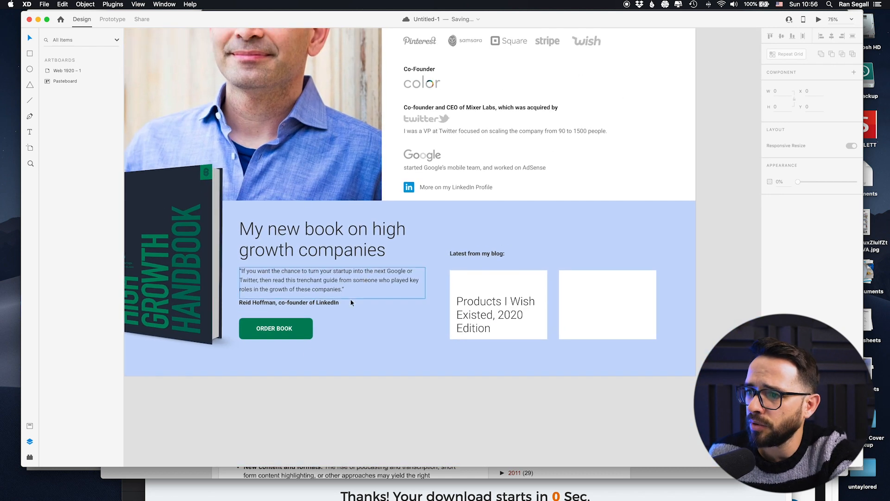
pyautogui.click(306, 330)
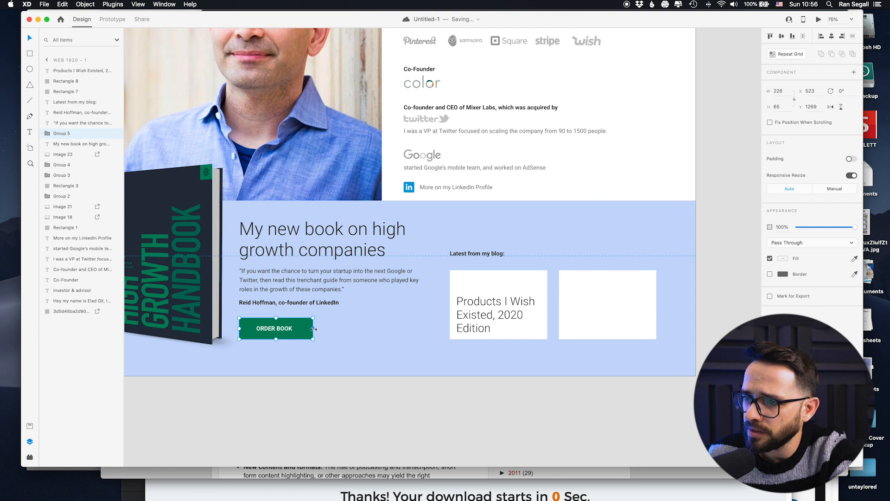
pyautogui.doubleClick(312, 328)
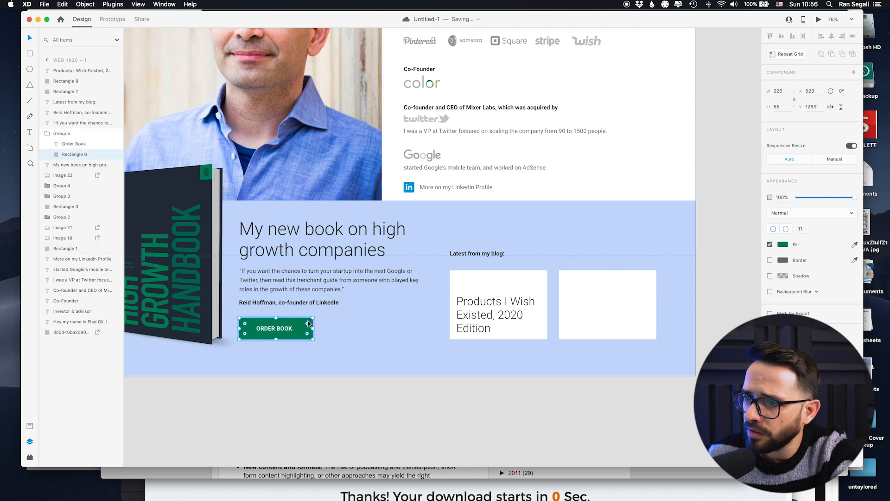
pyautogui.click(486, 273)
pyautogui.moveTo(542, 276)
pyautogui.mouseDown()
pyautogui.moveTo(537, 281)
pyautogui.moveTo(547, 274)
pyautogui.mouseUp()
# Step: Delete the empty second white blog rectangle
pyautogui.click(548, 387)
pyautogui.click(569, 310)
pyautogui.press('Delete')
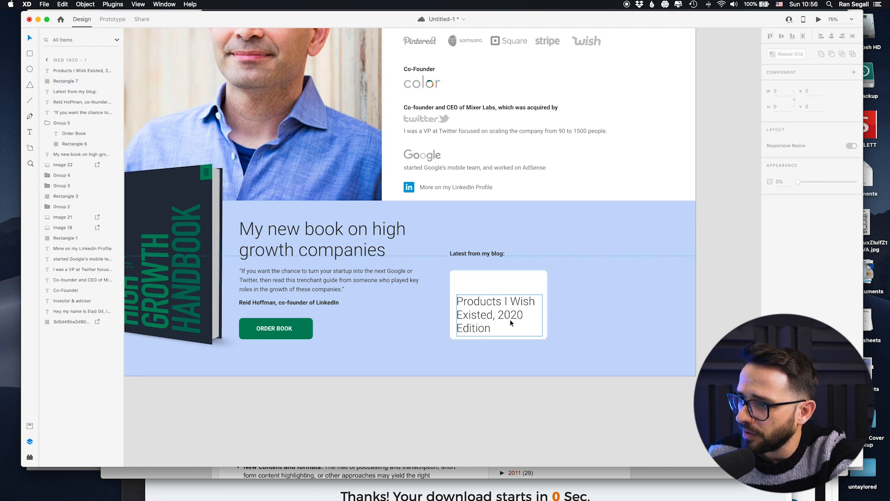
# Step: Place a copy of the "started Google's mobile team" line above the post title inside the blog card
pyautogui.press('super+1')
pyautogui.click(440, 142)
pyautogui.moveTo(440, 144); pyautogui.dragTo(505, 298)
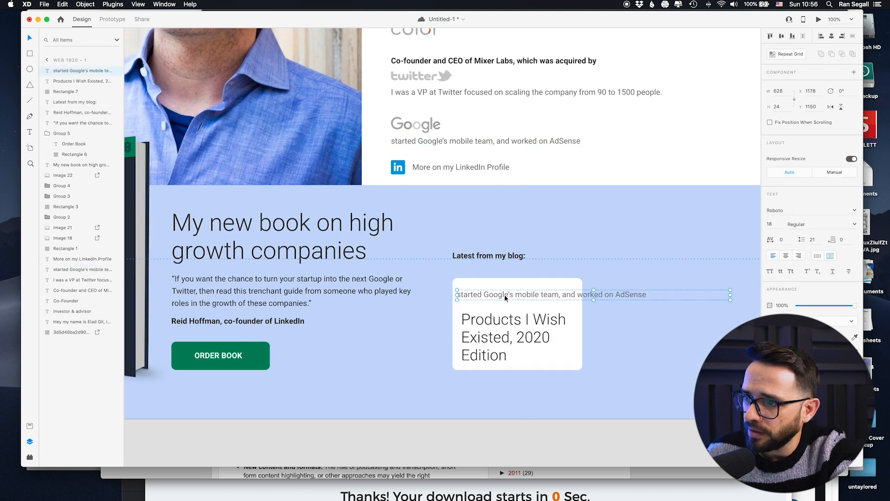
# Step: Copy the first post's date, JANUARY 6, 2020, from the blog in Chrome and replace the duplicated line's text in XD with it
pyautogui.press('super+Tab')
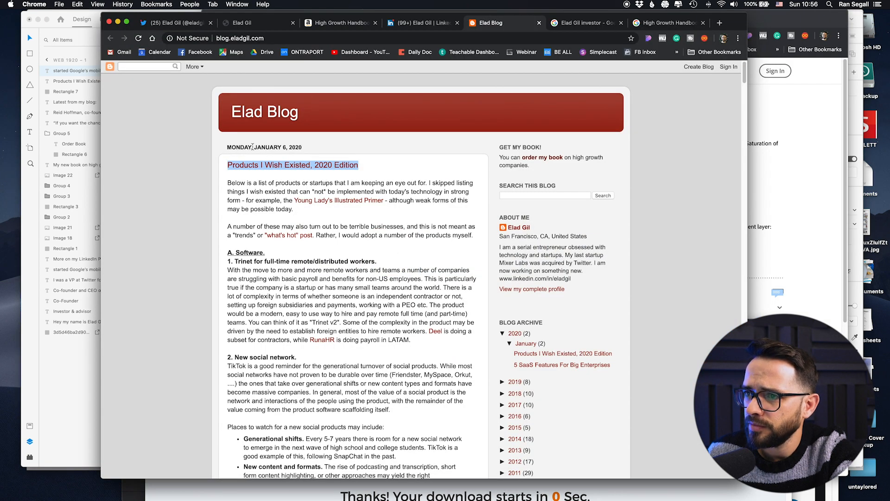
pyautogui.moveTo(303, 149); pyautogui.dragTo(273, 146)
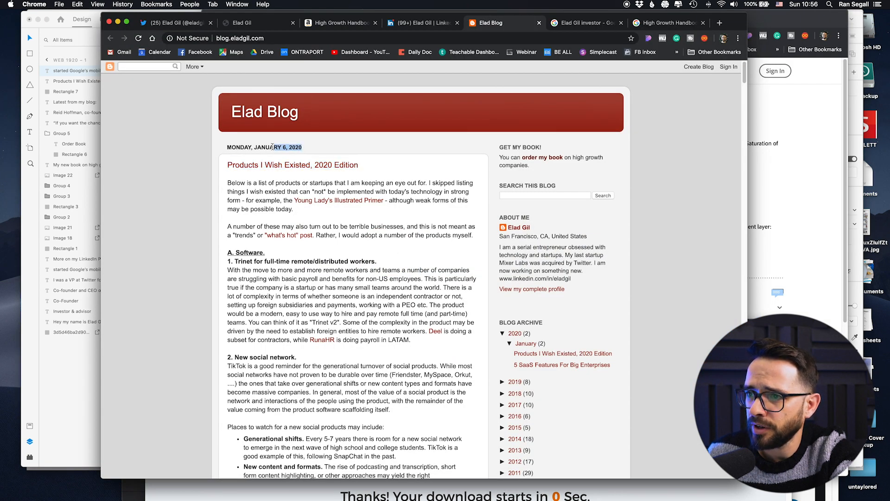
pyautogui.press('super+Tab')
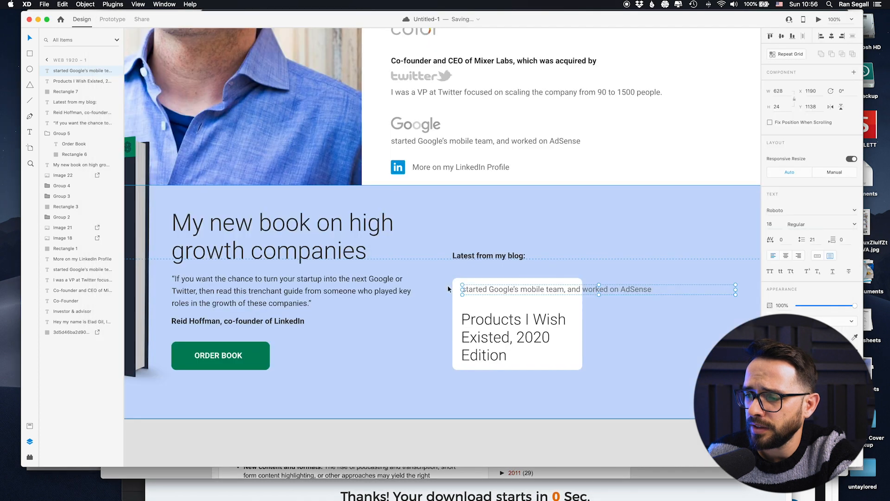
pyautogui.press('super+a')
pyautogui.write('JANUARY 6, 2020')
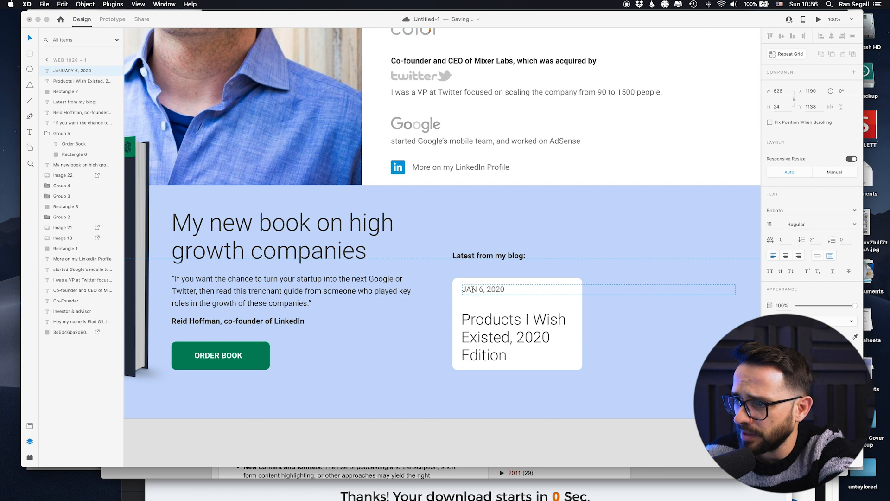
# Step: Shorten the card's date to read "Jan 6, 2020" and narrow its text box to 100 px
pyautogui.click(502, 484)
pyautogui.click(498, 289)
pyautogui.click(733, 292)
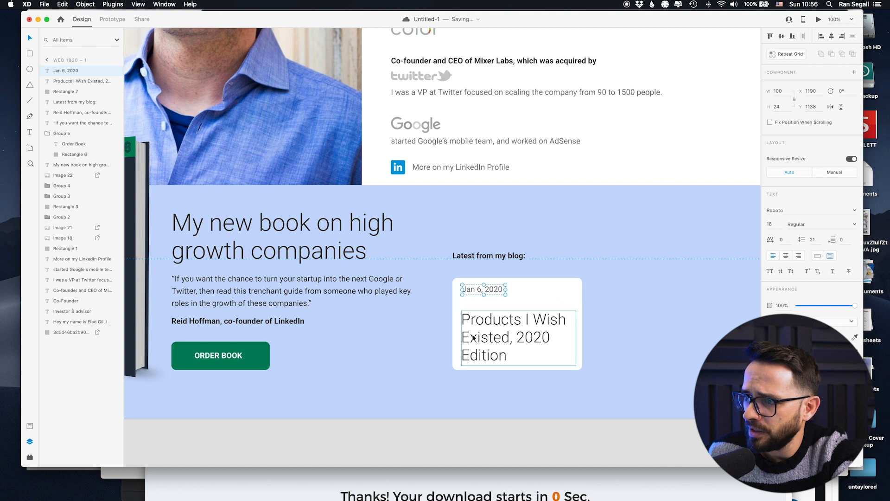
# Step: Rearrange the blog card so the post title sits at its top and the date near its lower edge
pyautogui.click(493, 429)
pyautogui.moveTo(482, 320); pyautogui.dragTo(494, 346)
pyautogui.click(486, 360)
pyautogui.press('Up')
pyautogui.press('Up')
pyautogui.press('Up')
pyautogui.press('Up')
pyautogui.press('Up')
pyautogui.press('Up')
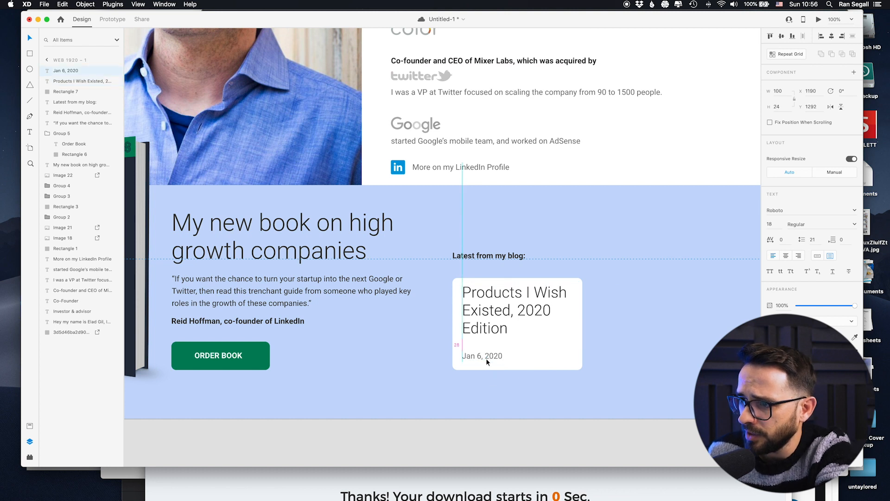
pyautogui.click(471, 304)
pyautogui.click(479, 360)
pyautogui.click(482, 415)
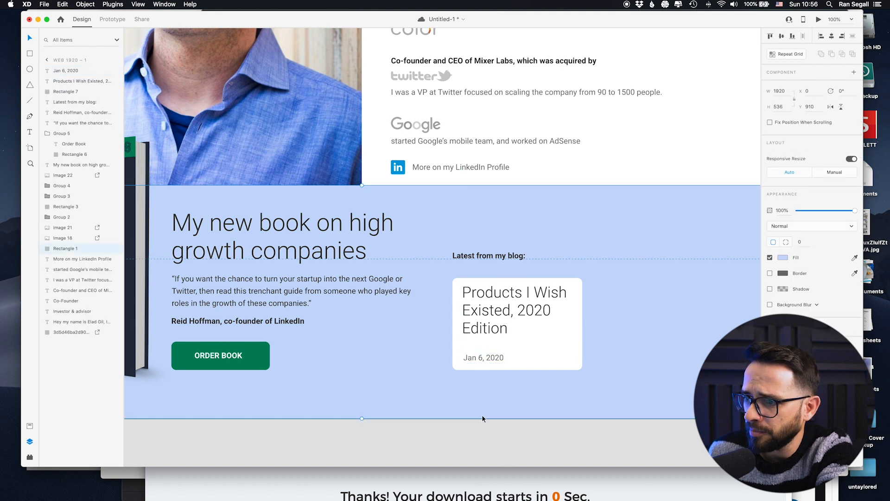
# Step: Add a shadow to the blog card's white rectangle
pyautogui.click(498, 327)
pyautogui.hscroll(3, 533, 410)
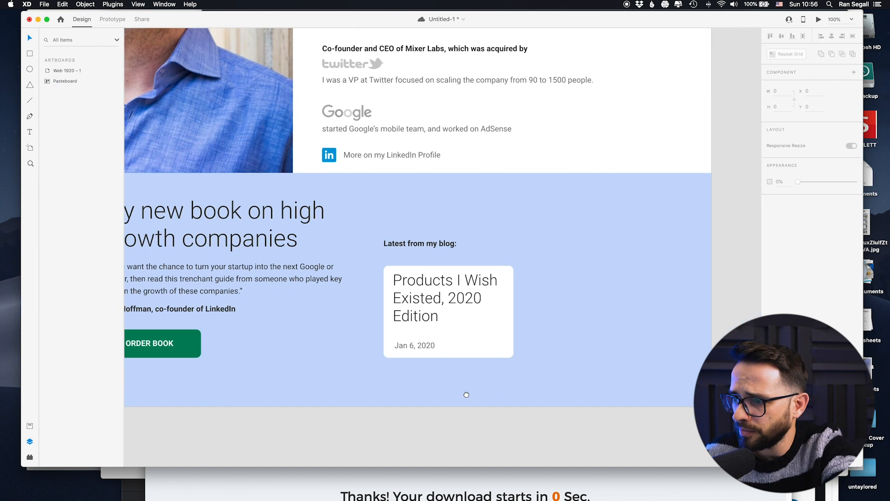
pyautogui.click(463, 349)
pyautogui.click(770, 289)
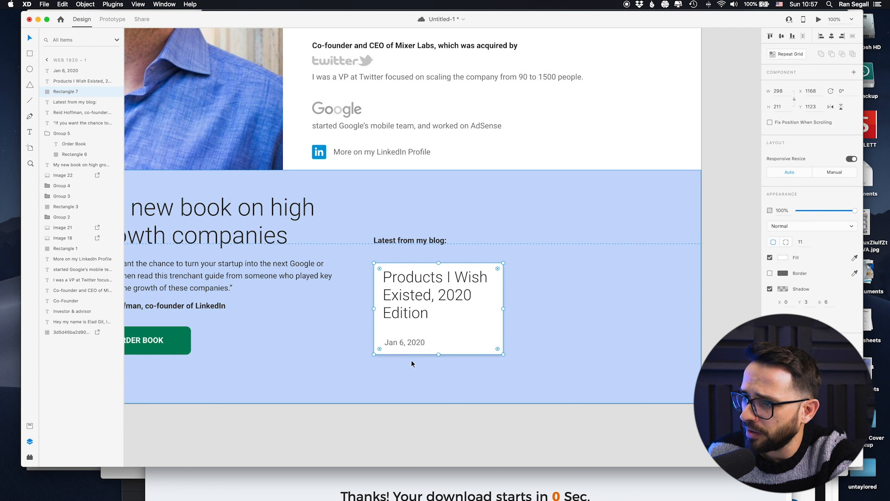
# Step: Duplicate the blog card with its title and date alongside the original to make a second card
pyautogui.click(429, 415)
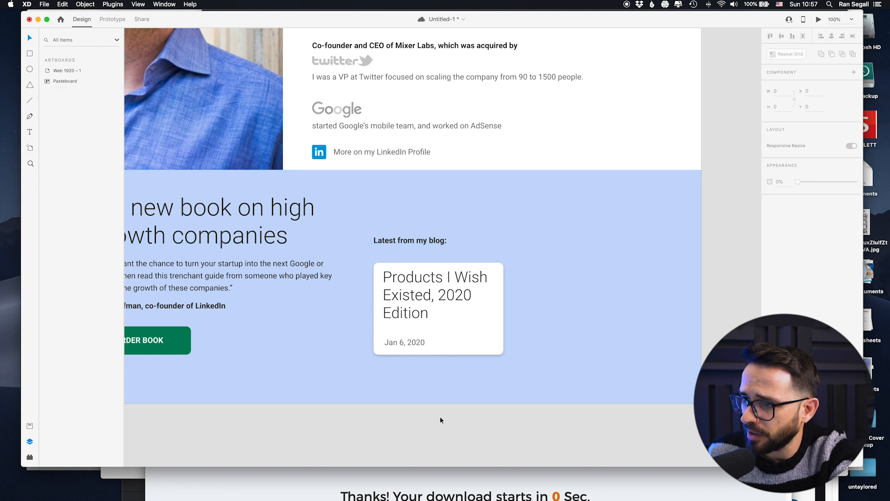
pyautogui.moveTo(535, 426); pyautogui.dragTo(362, 263)
pyautogui.keyDown('alt'); pyautogui.moveTo(408, 300); pyautogui.dragTo(551, 297); pyautogui.keyUp('alt')
# Step: Switch to Chrome and copy the title of the second post, "5 SaaS Features For Big Enterprises"
pyautogui.press('super+Tab')
pyautogui.click(362, 232)
pyautogui.scroll(-20, 360, 238)
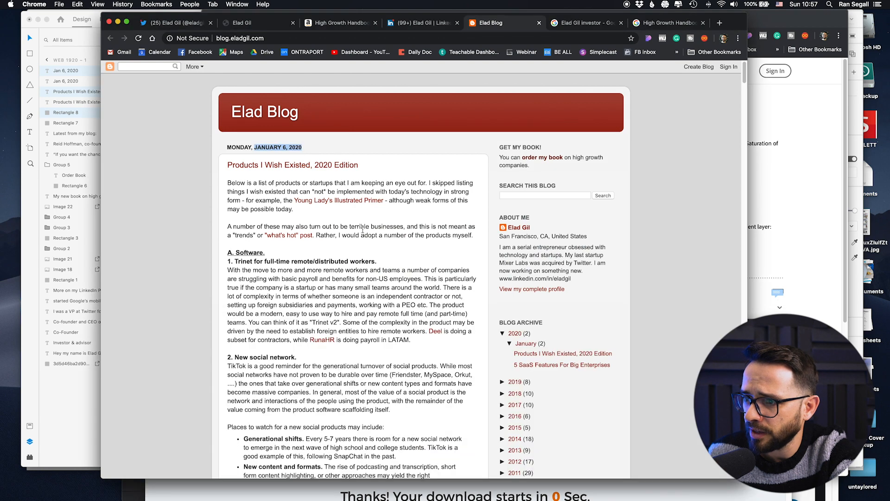
pyautogui.scroll(-20, 334, 231)
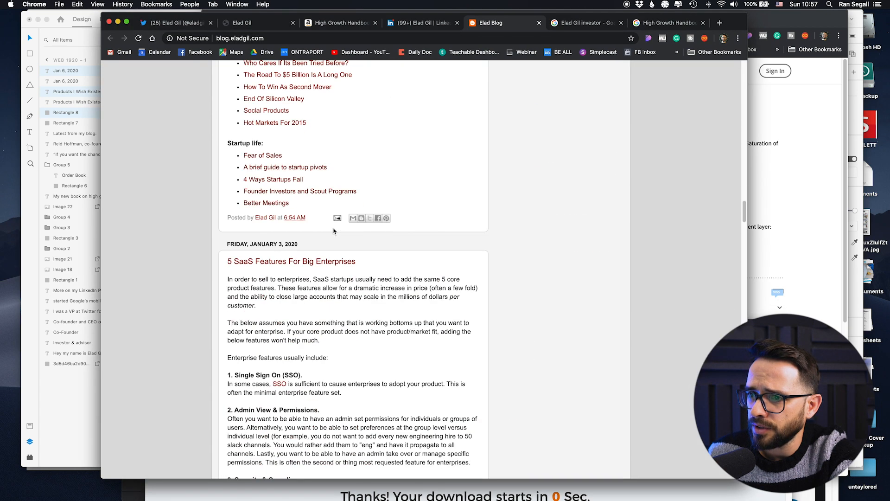
pyautogui.moveTo(366, 235); pyautogui.dragTo(227, 235)
pyautogui.press('super+c')
# Step: Return to XD, set the second card's title to "5 SaaS Features For Big Enterprises" and its date to "Jan 3, 2020"
pyautogui.press('super+Tab')
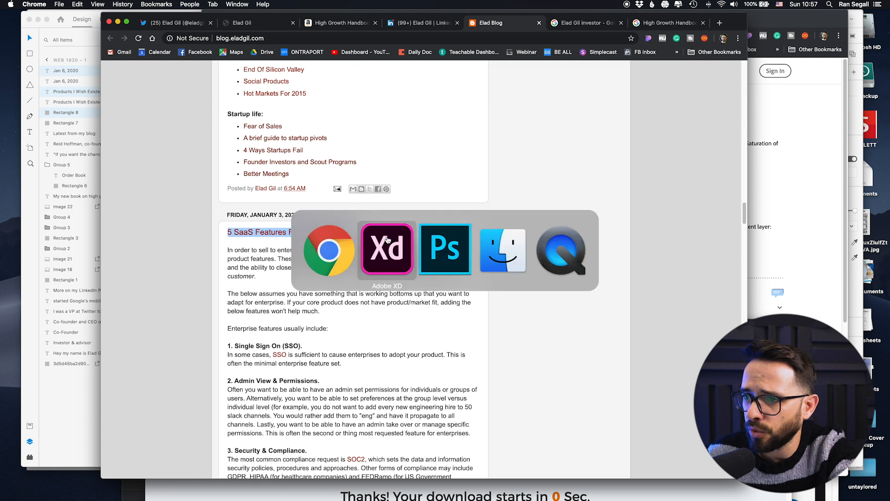
pyautogui.doubleClick(582, 304)
pyautogui.press('super+a')
pyautogui.press('super+v')
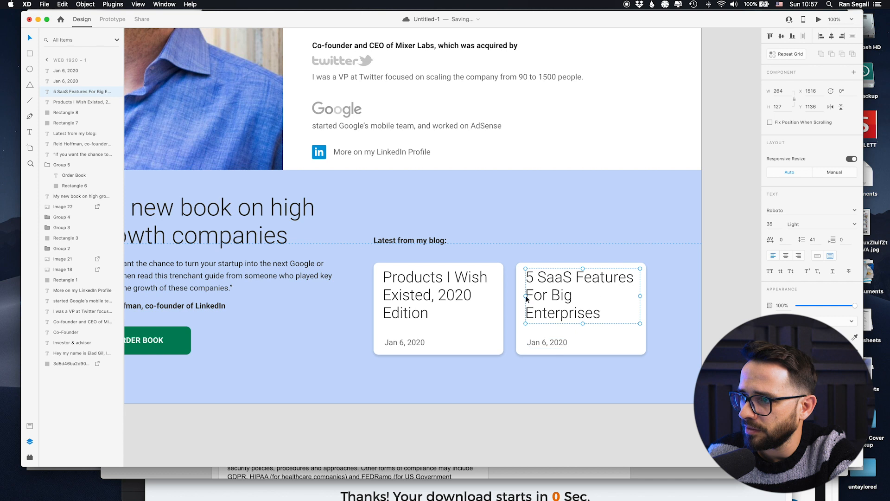
pyautogui.doubleClick(550, 343)
pyautogui.press('BackSpace')
pyautogui.press('Escape')
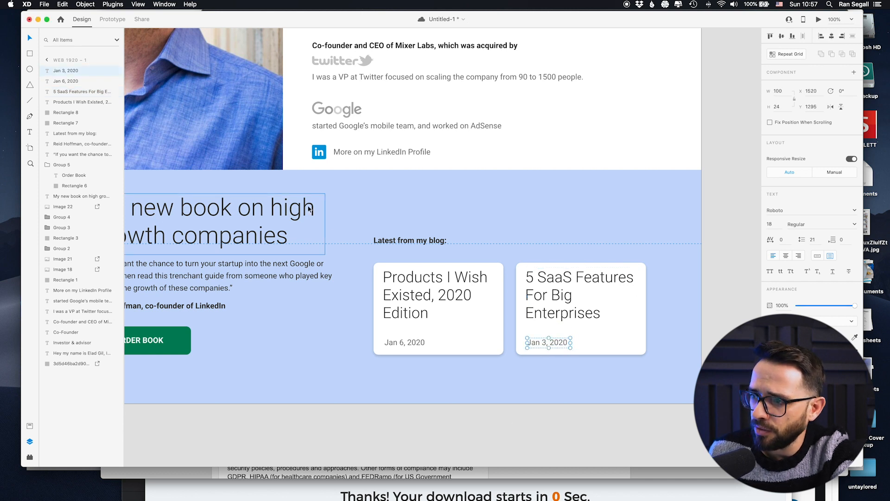
# Step: Try to move the blog label and both post cards higher in the blue band, and undo the move
pyautogui.press('super+minus')
pyautogui.moveTo(317, 205); pyautogui.dragTo(409, 296)
pyautogui.click(346, 56)
pyautogui.moveTo(423, 72)
pyautogui.mouseDown()
pyautogui.moveTo(294, 57)
pyautogui.moveTo(441, 55)
pyautogui.moveTo(431, 60)
pyautogui.mouseUp()
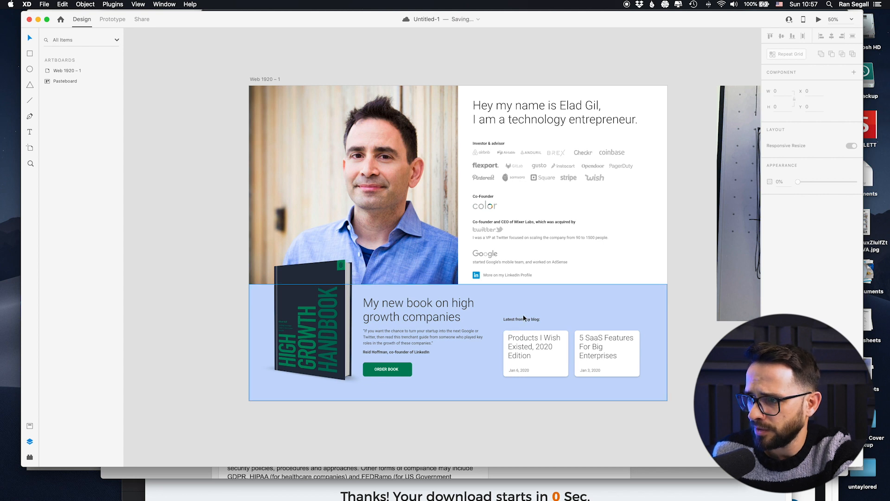
pyautogui.moveTo(647, 406); pyautogui.dragTo(495, 312)
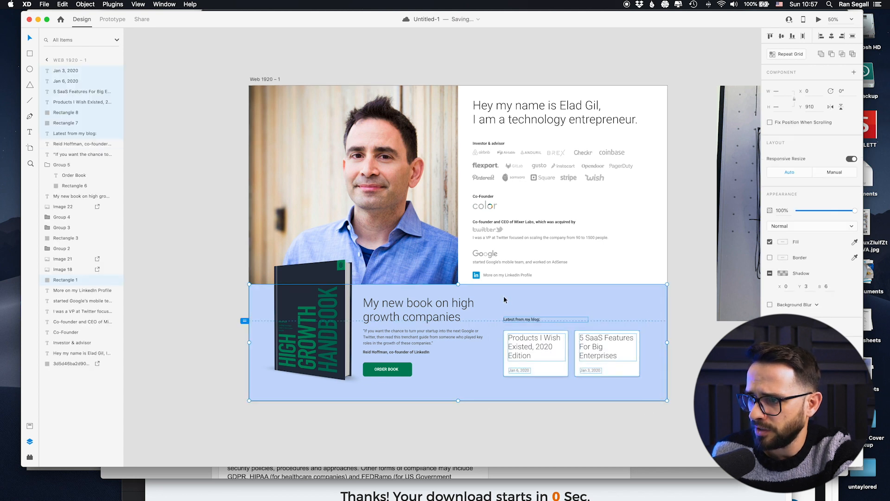
pyautogui.moveTo(533, 349); pyautogui.dragTo(528, 332)
pyautogui.press('super+z')
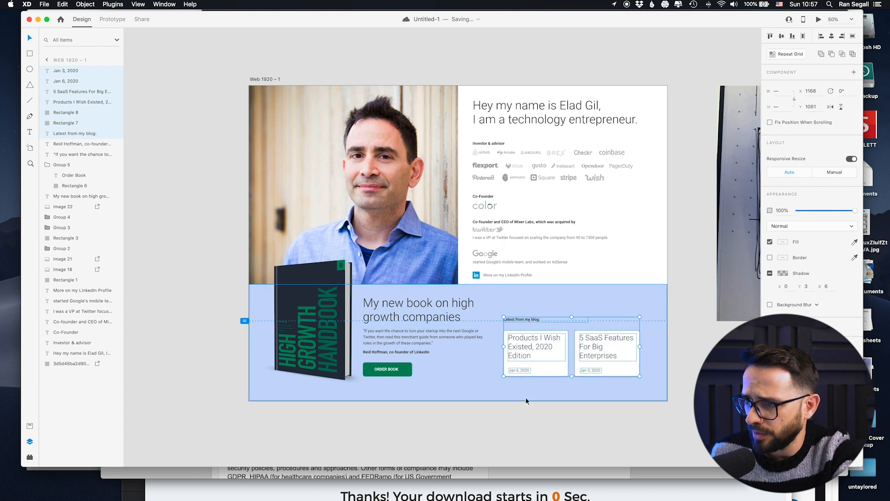
pyautogui.click(512, 419)
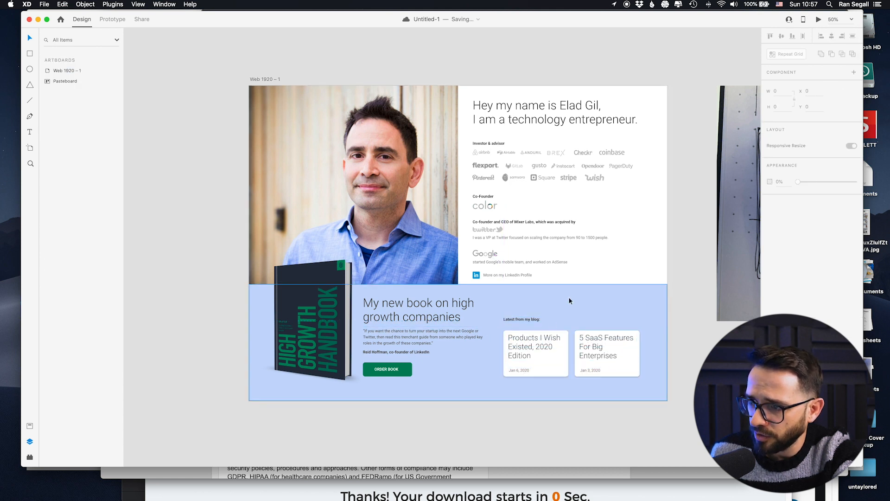
pyautogui.moveTo(447, 176); pyautogui.dragTo(399, 190)
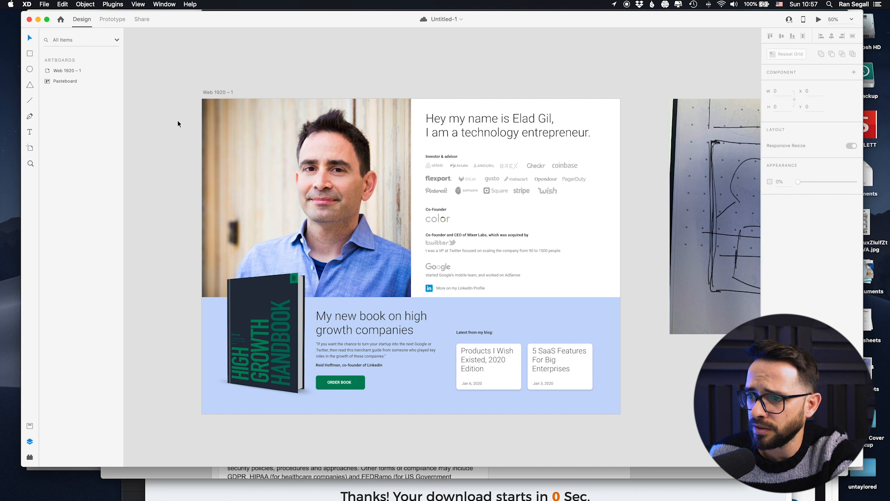
# Step: Review the homepage artboard up close and as a whole, checking the hero, book section and blog cards
pyautogui.press('super+equal')
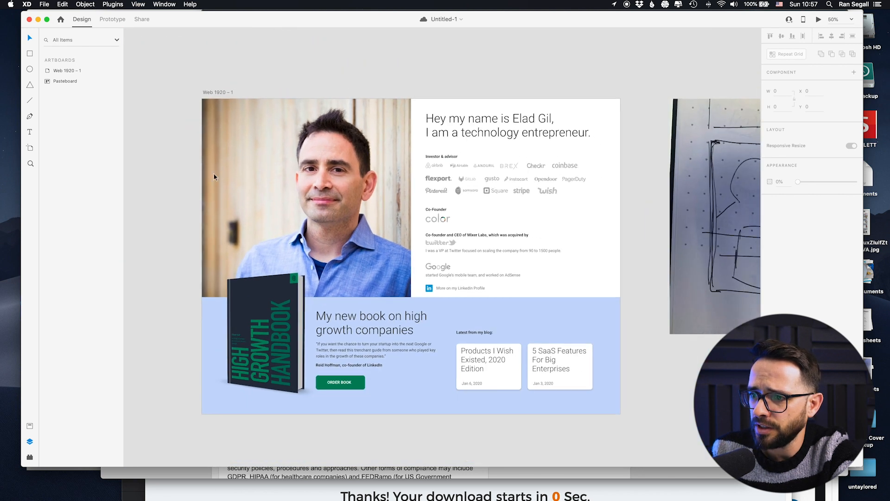
pyautogui.press('super+plus')
pyautogui.press('super+plus')
pyautogui.moveTo(309, 305); pyautogui.dragTo(380, 281)
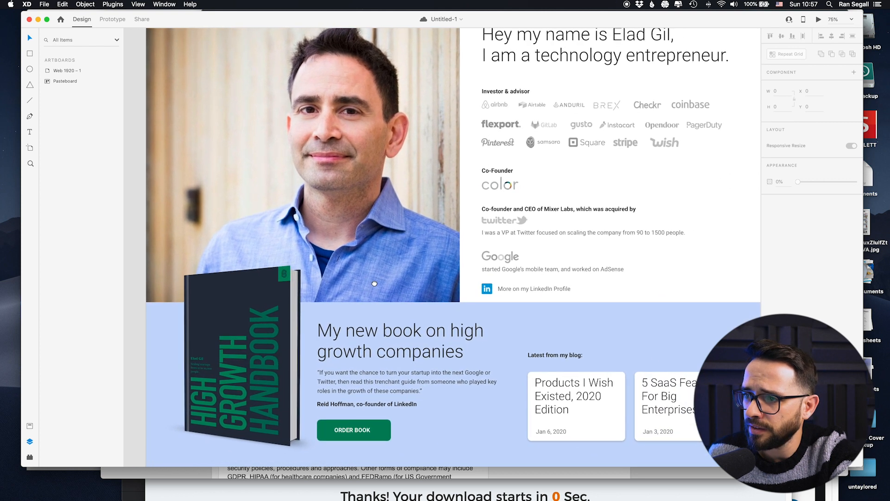
pyautogui.press('super+plus')
pyautogui.press('super+minus')
pyautogui.press('super+minus')
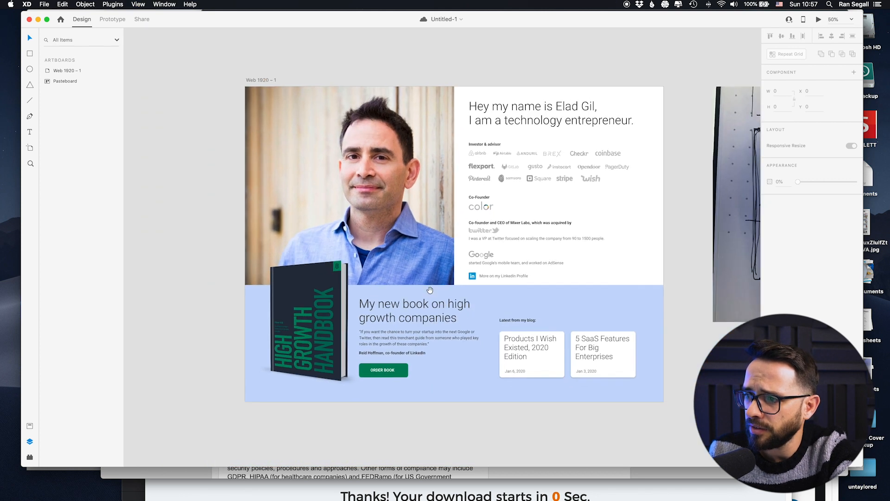
pyautogui.moveTo(467, 233); pyautogui.dragTo(422, 238)
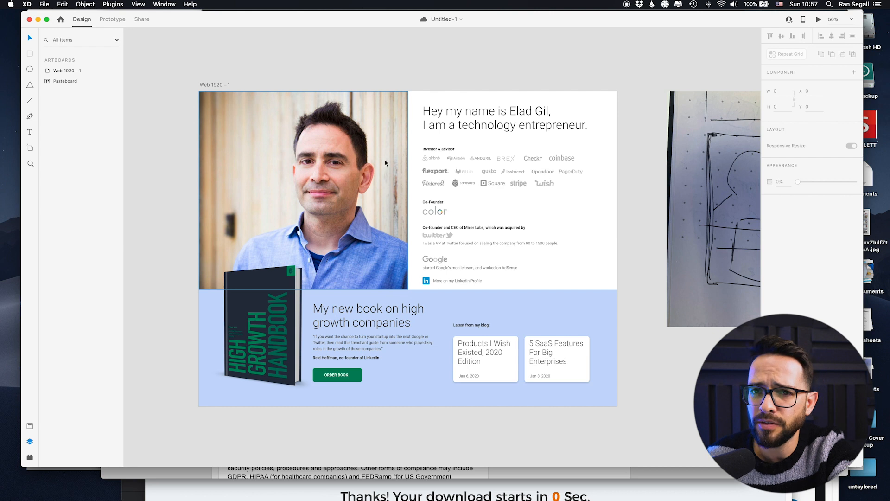
pyautogui.moveTo(493, 249); pyautogui.dragTo(513, 242)
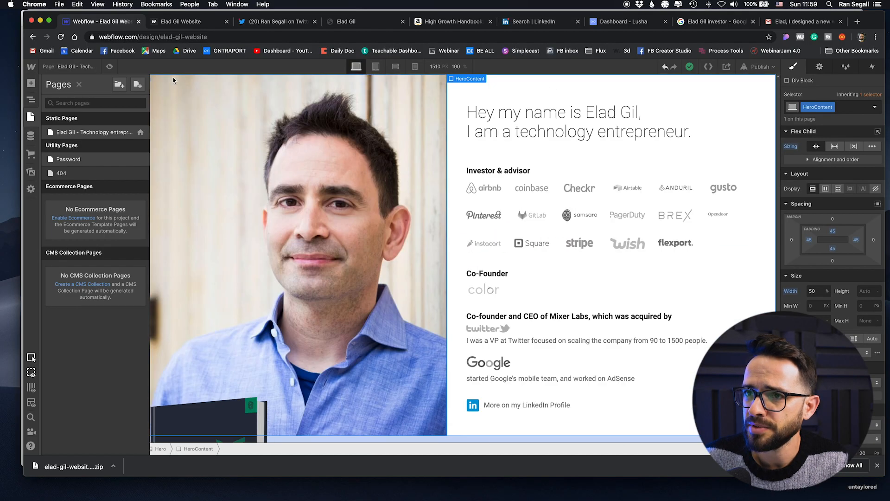
# Step: Switch to Webflow in Chrome and preview the built homepage at desktop size, from the hero to the blog cards
pyautogui.click(110, 67)
pyautogui.scroll(-3, 305, 207)
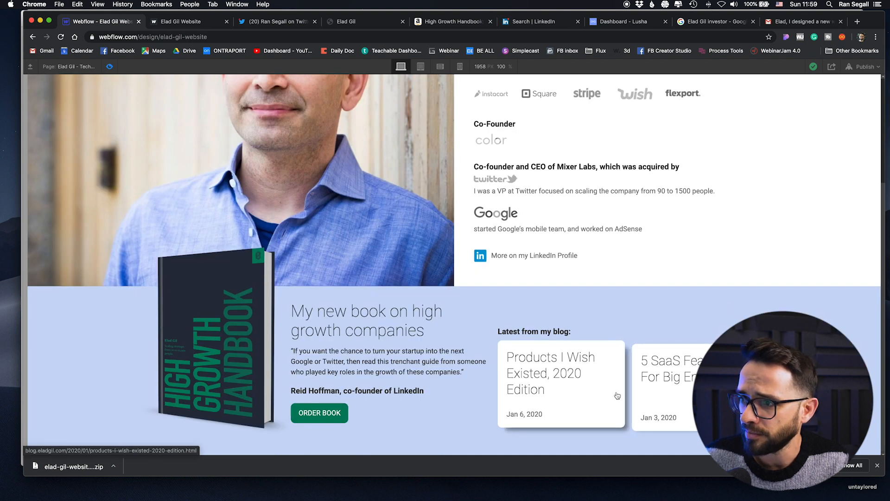
pyautogui.scroll(4, 500, 212)
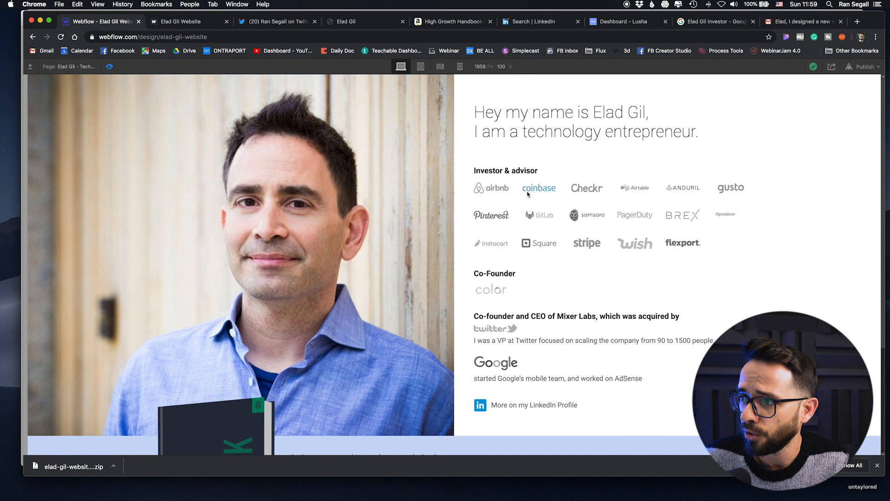
pyautogui.scroll(-4, 536, 217)
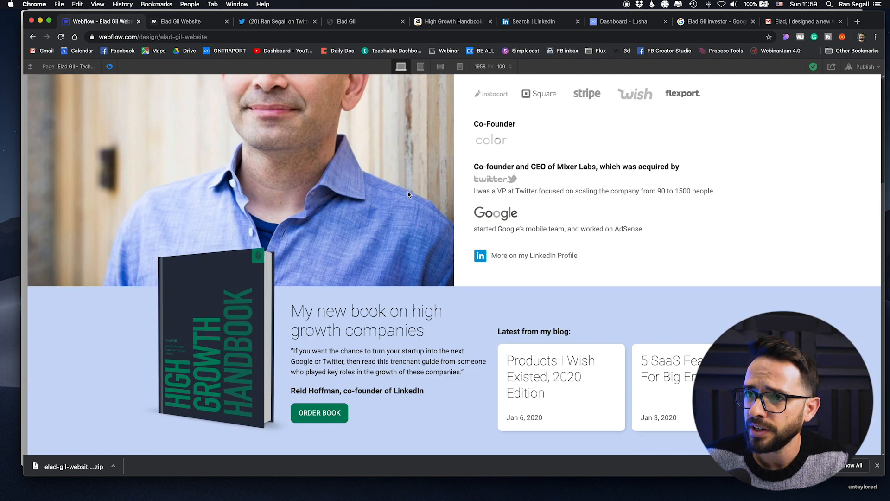
pyautogui.click(107, 67)
pyautogui.click(108, 67)
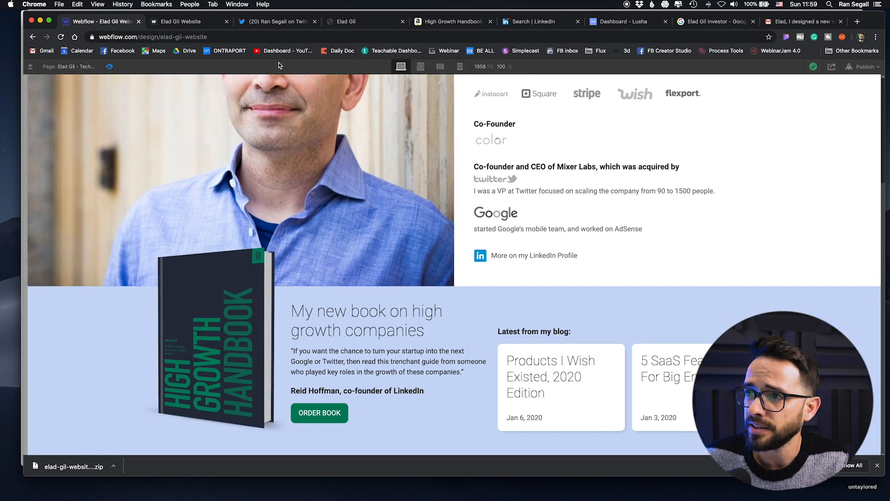
# Step: Preview the homepage at the tablet, phone landscape and phone portrait breakpoints, examining the stacked content in the phone portrait layout
pyautogui.click(419, 67)
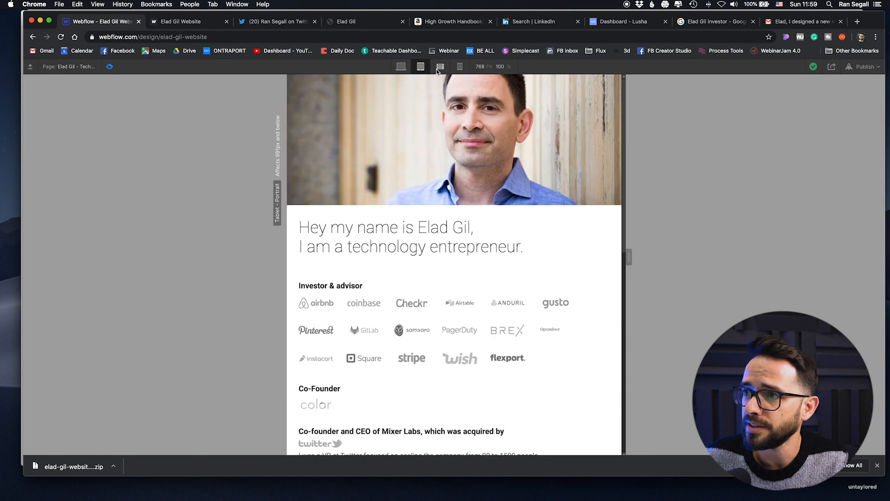
pyautogui.click(438, 67)
pyautogui.click(459, 68)
pyautogui.scroll(-15, 483, 185)
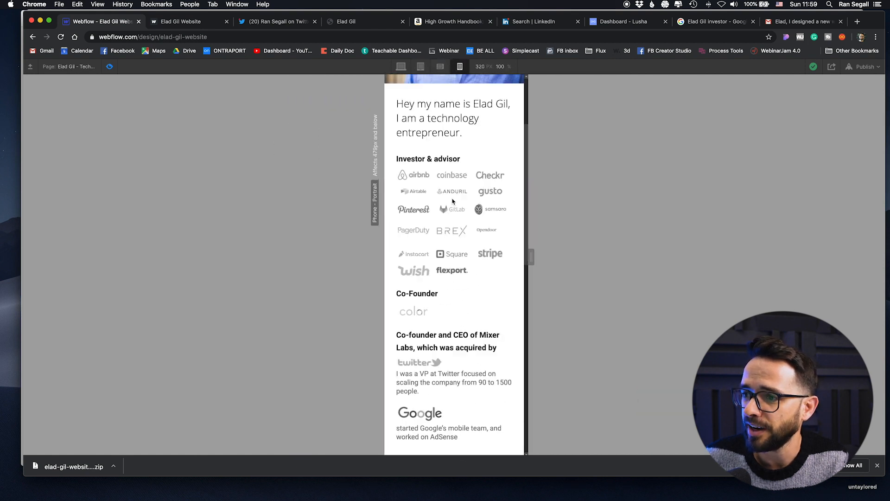
pyautogui.scroll(2, 438, 292)
pyautogui.scroll(-3, 426, 341)
pyautogui.scroll(13, 434, 327)
pyautogui.scroll(1, 430, 321)
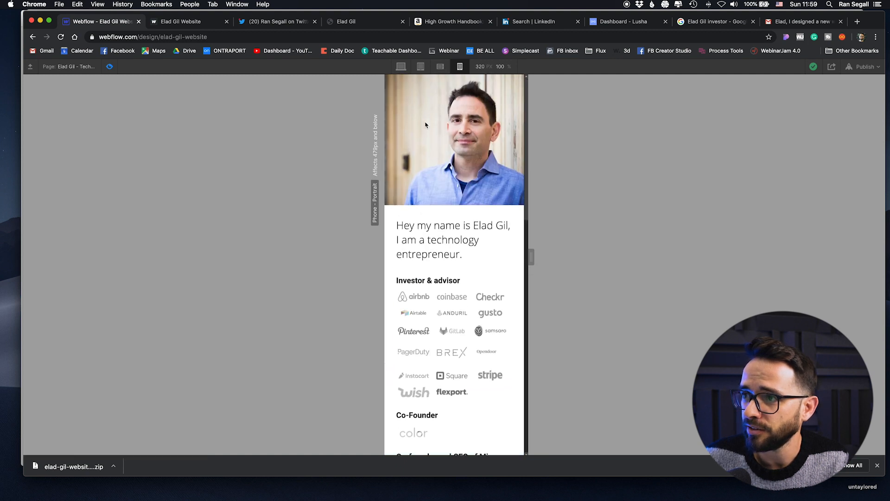
# Step: Return the preview through the larger breakpoints to desktop and review the hero and the blue book and blog band
pyautogui.click(442, 67)
pyautogui.click(420, 66)
pyautogui.click(401, 66)
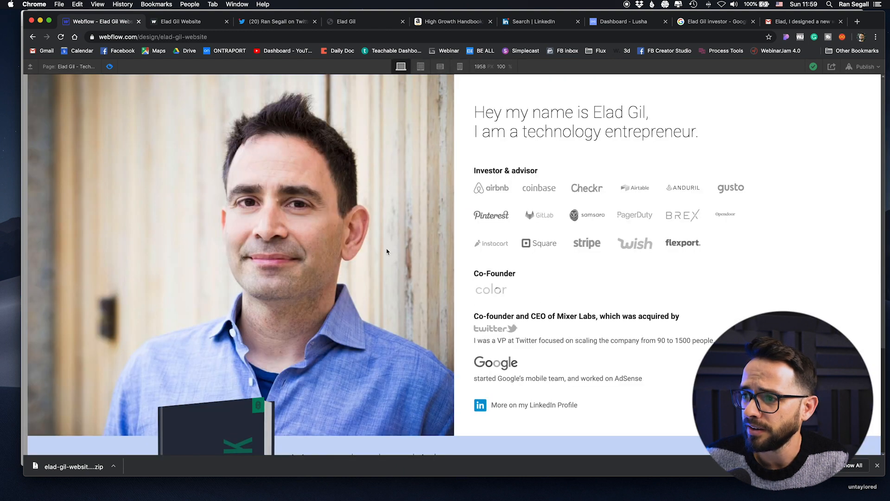
pyautogui.scroll(-5, 477, 347)
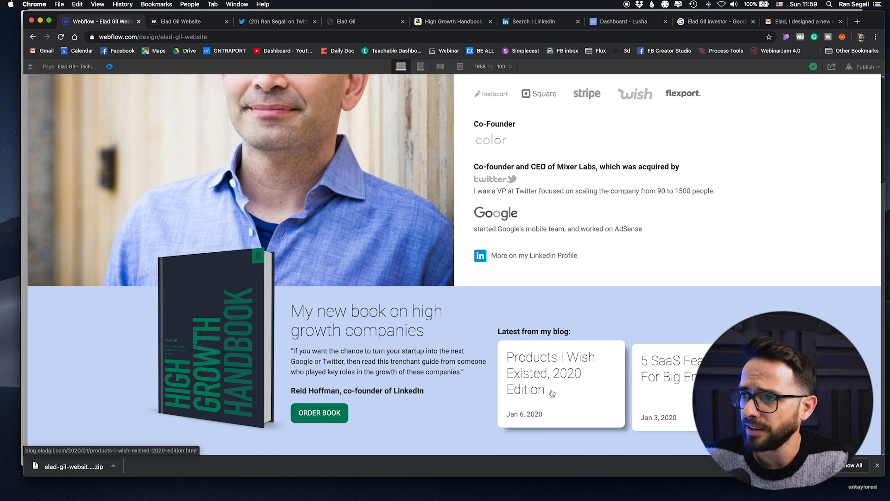
pyautogui.scroll(5, 460, 276)
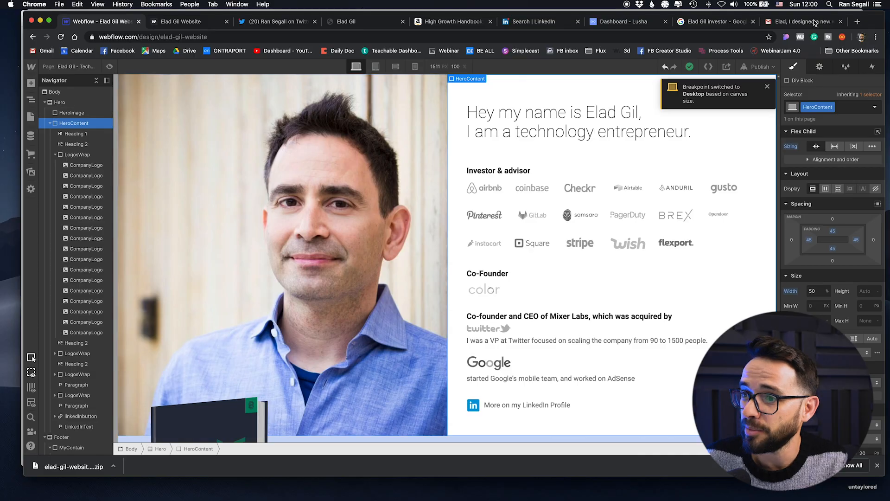
# Step: View the sent pitch email in Gmail, and look through the LinkedIn list of first-degree connections shared with the investor
pyautogui.click(813, 20)
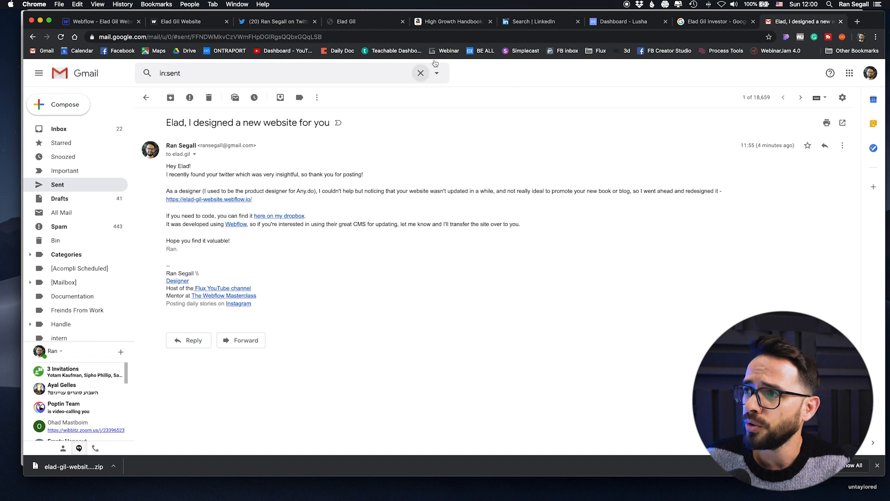
pyautogui.click(536, 21)
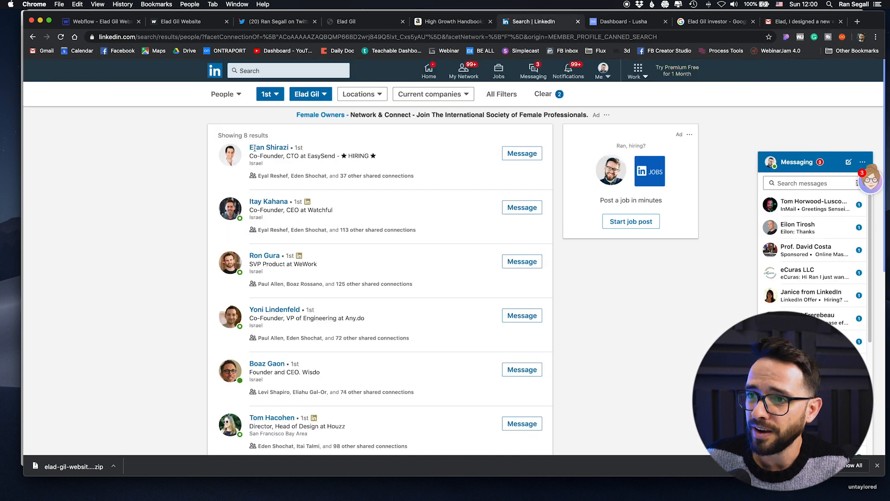
pyautogui.scroll(-10, 302, 176)
pyautogui.scroll(10, 287, 172)
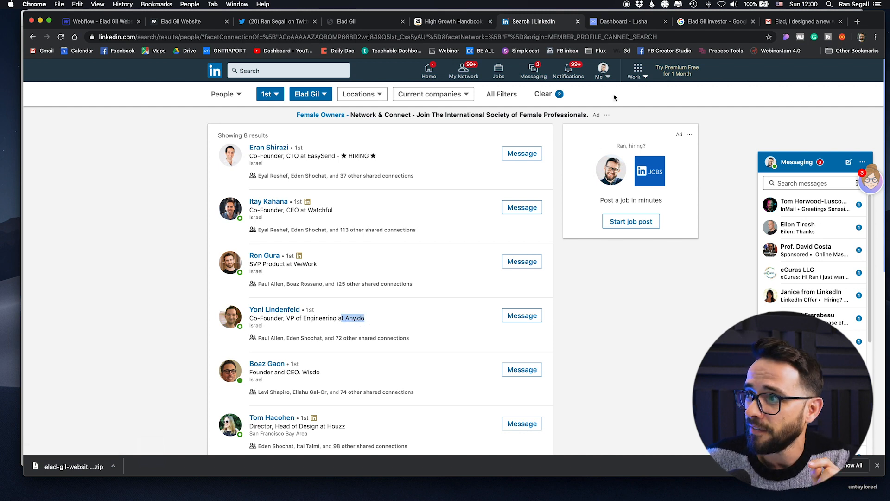
# Step: Go back to the sent email in Gmail and read its subject, greeting, opening line and the designer's Any.do background
pyautogui.click(816, 24)
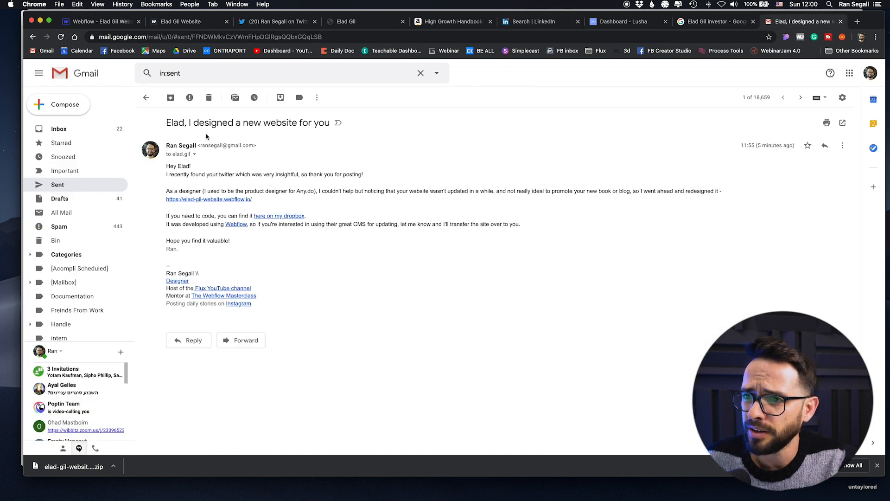
pyautogui.moveTo(170, 121); pyautogui.dragTo(280, 122)
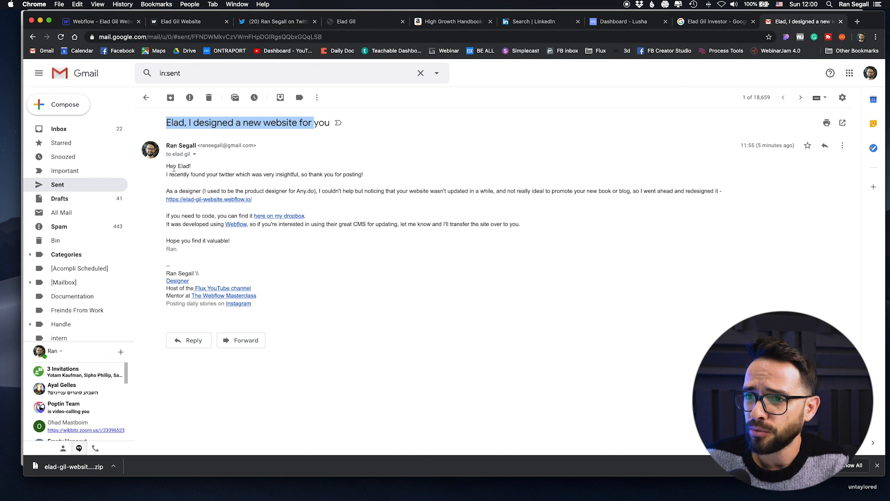
pyautogui.moveTo(167, 166); pyautogui.dragTo(186, 167)
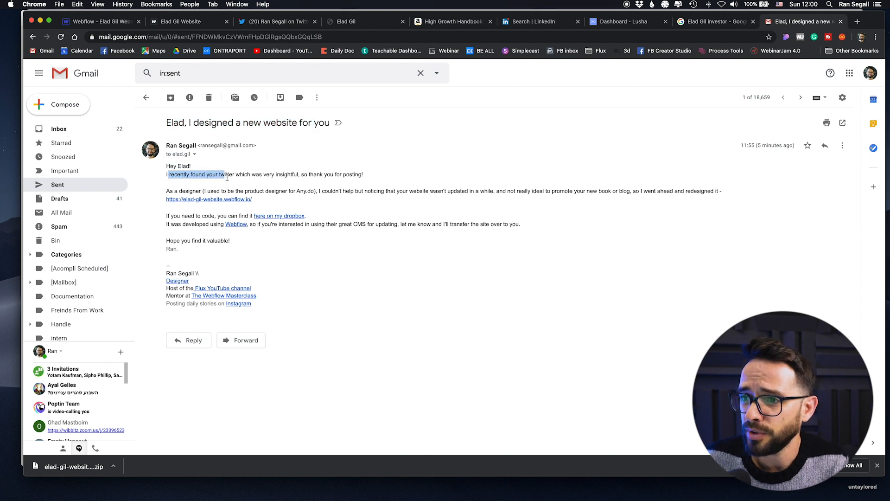
pyautogui.click(371, 174)
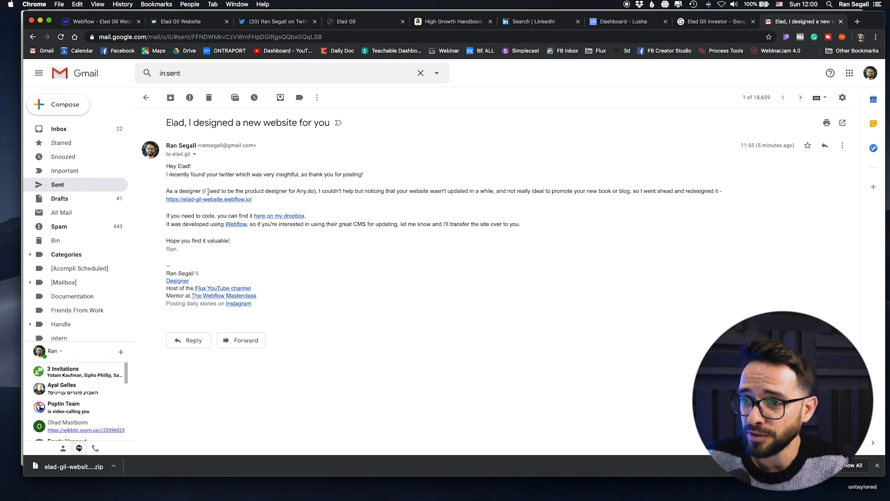
pyautogui.moveTo(209, 191); pyautogui.dragTo(315, 192)
pyautogui.click(314, 203)
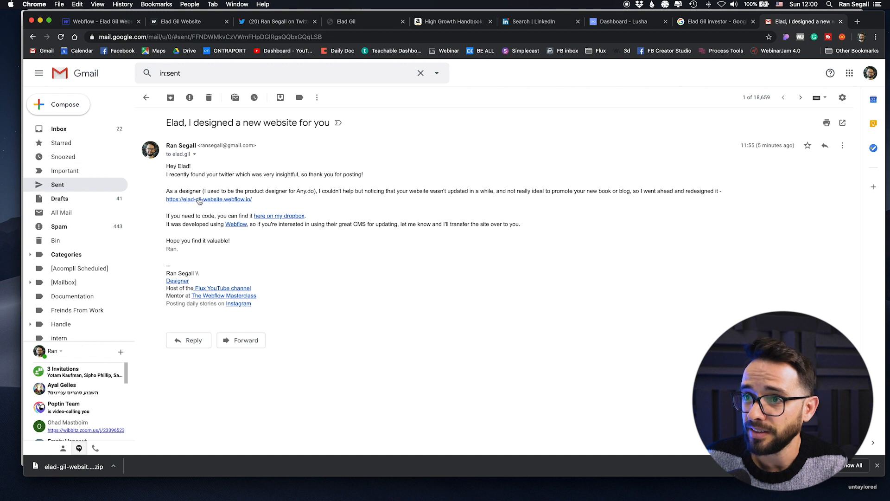
# Step: Look over the published webflow.io homepage linked in the email, glance at its Webflow project, and return to the email
pyautogui.click(179, 21)
pyautogui.scroll(-3, 288, 132)
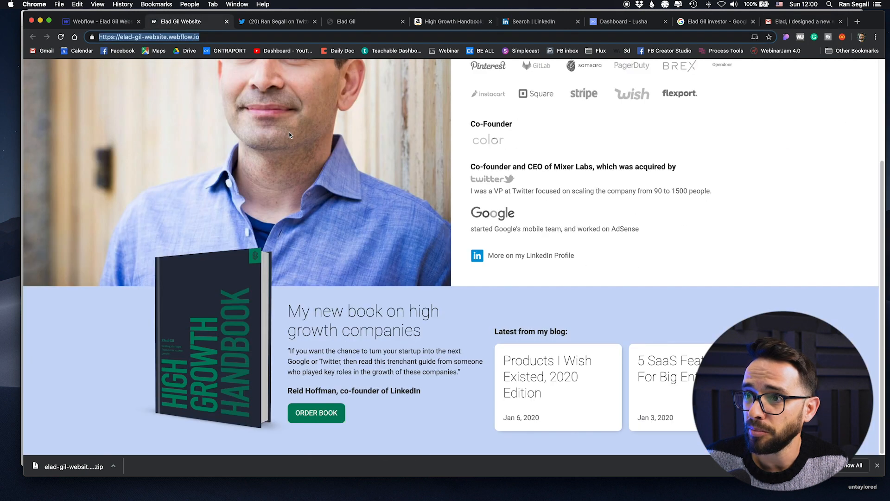
pyautogui.scroll(3, 288, 131)
pyautogui.click(98, 22)
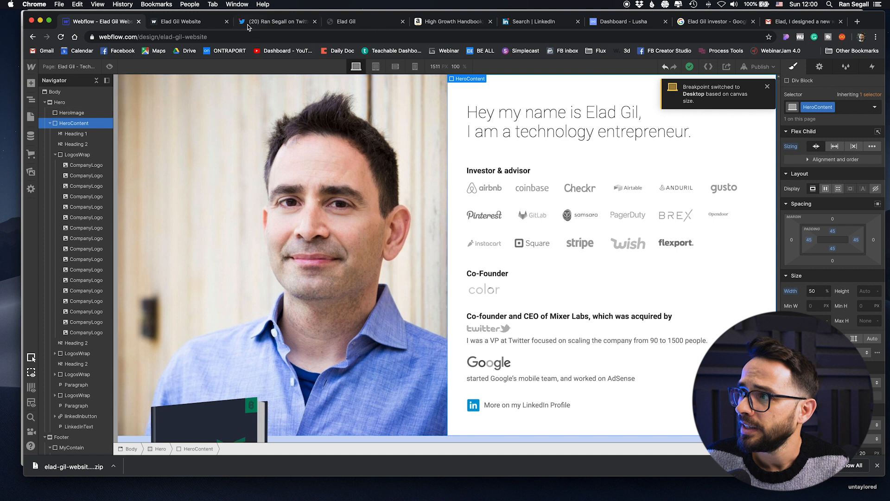
pyautogui.click(791, 22)
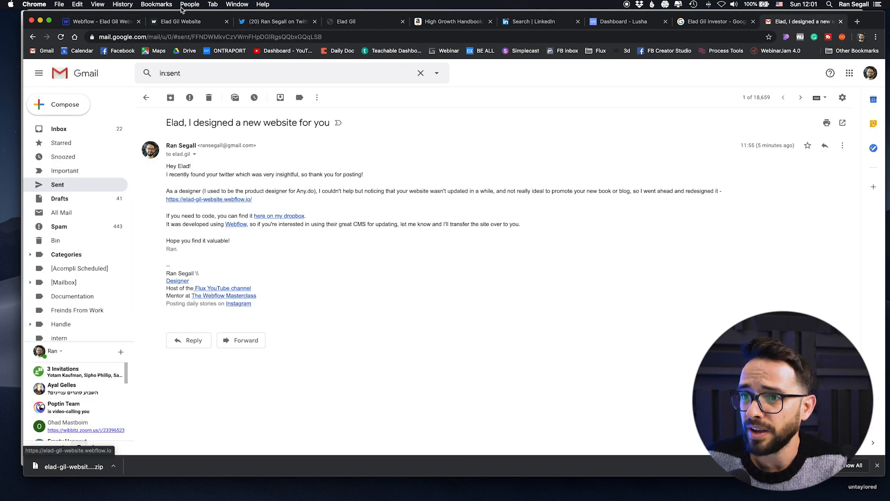
# Step: View the Export Code dialog of the Webflow project, dismiss it without exporting, and go back to the sent email
pyautogui.click(105, 26)
pyautogui.click(708, 67)
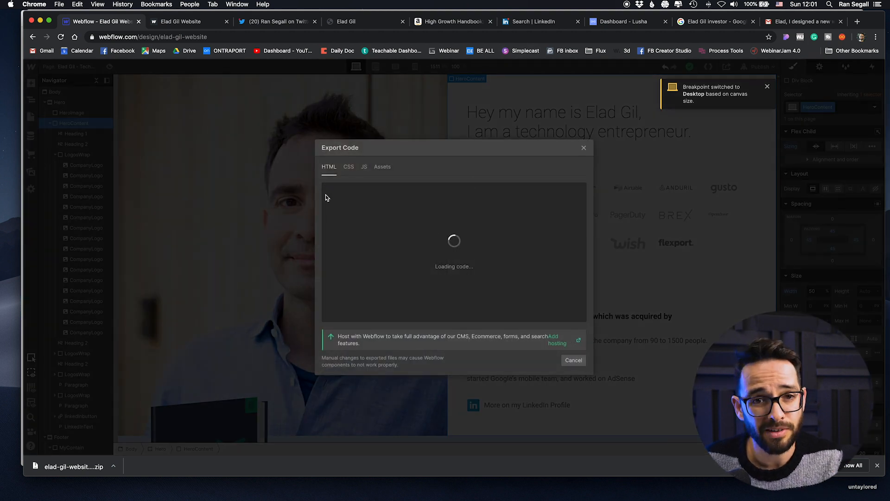
pyautogui.click(584, 148)
pyautogui.click(783, 21)
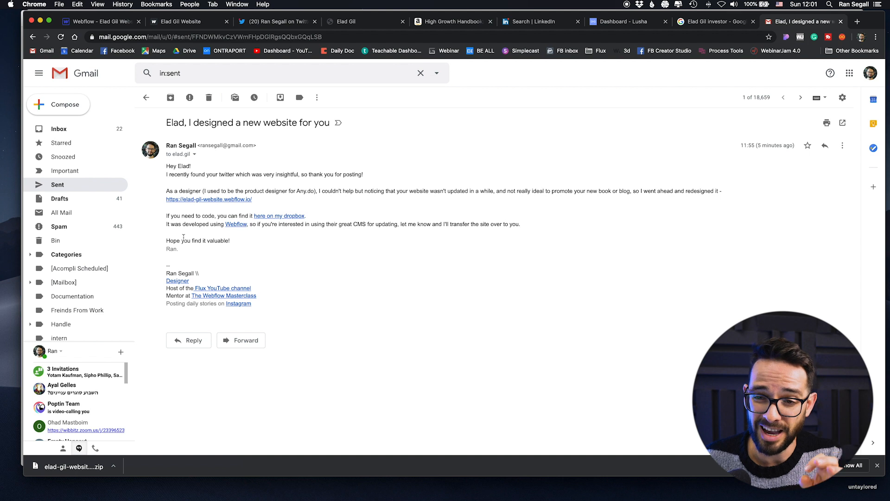
# Step: Switch to Twitter and read the tweet telling the investor about the redesigned website and the code in the inbox
pyautogui.click(289, 25)
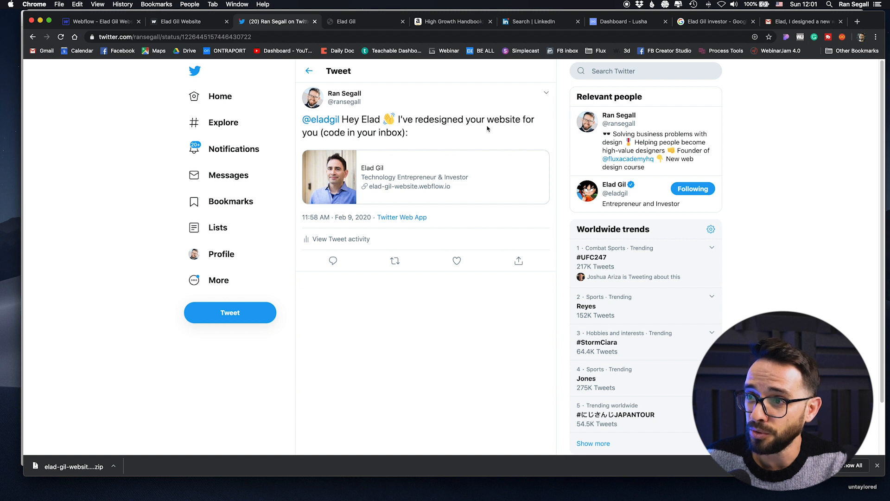
pyautogui.moveTo(322, 133); pyautogui.dragTo(405, 134)
pyautogui.click(399, 148)
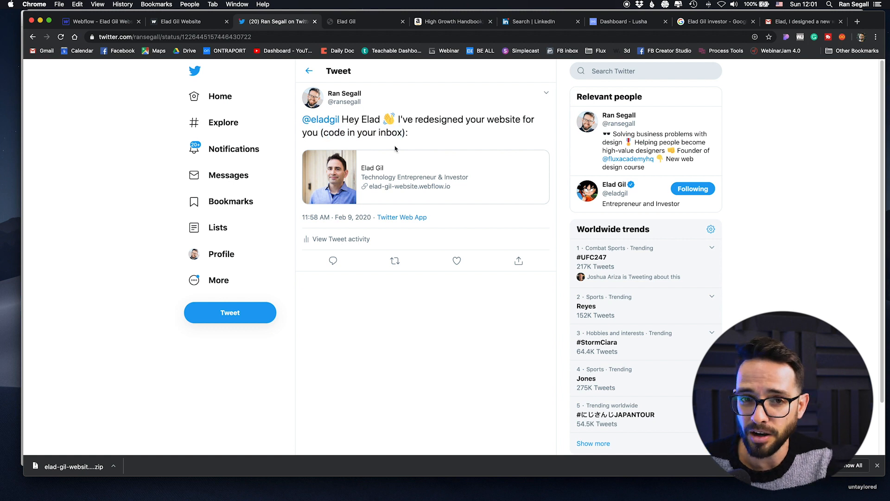